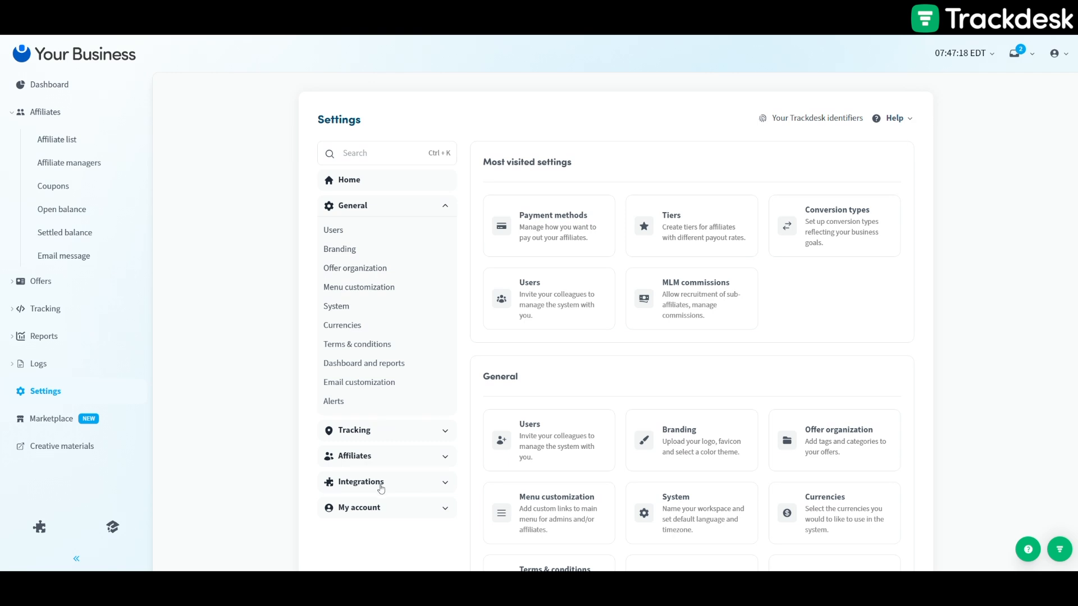
Step: Review the user accounts and invitations, and the Branding settings for logo, favicon, color theme and custom domain
left_click(364, 235)
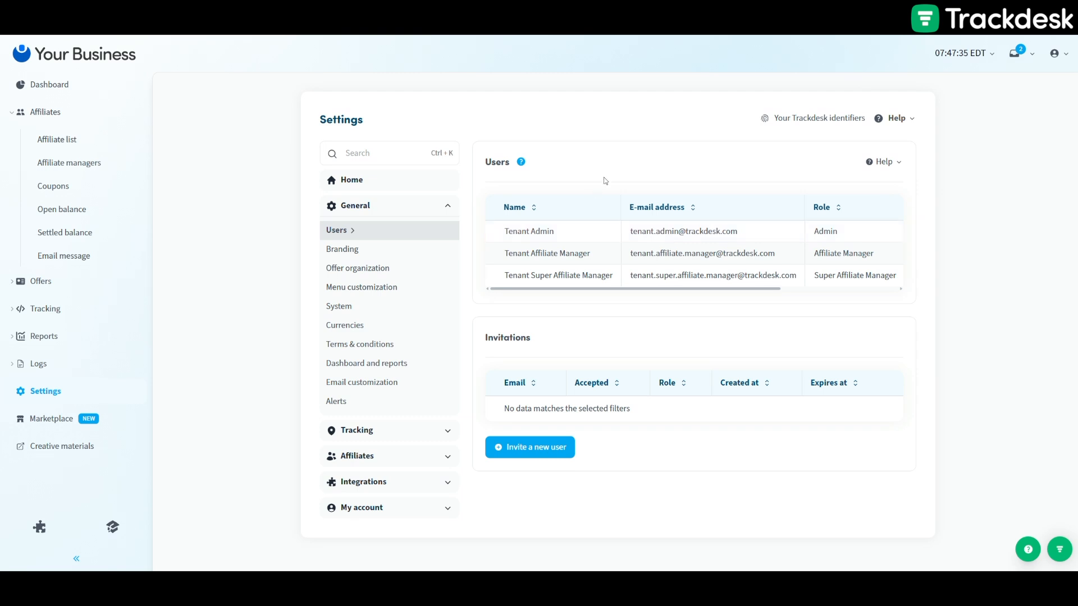
left_click(363, 254)
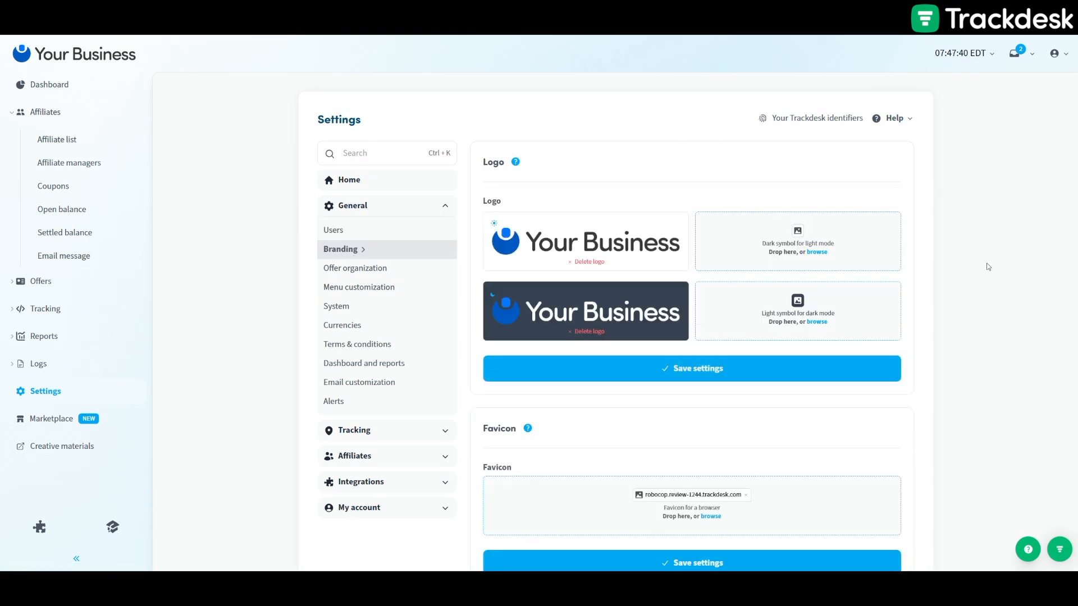
scroll(987, 267, "down", 3)
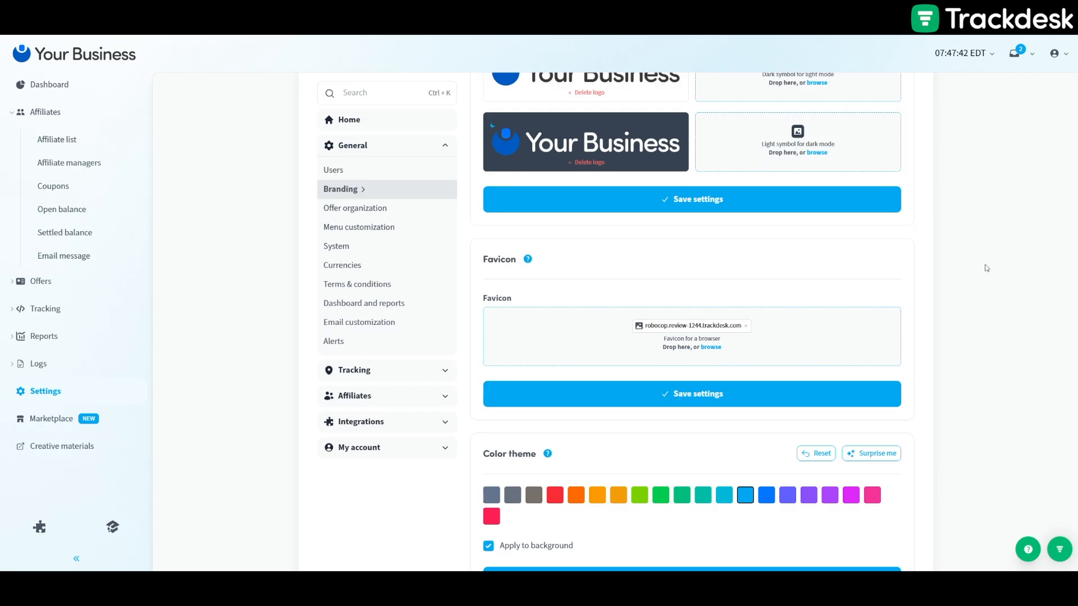
scroll(699, 284, "down", 2)
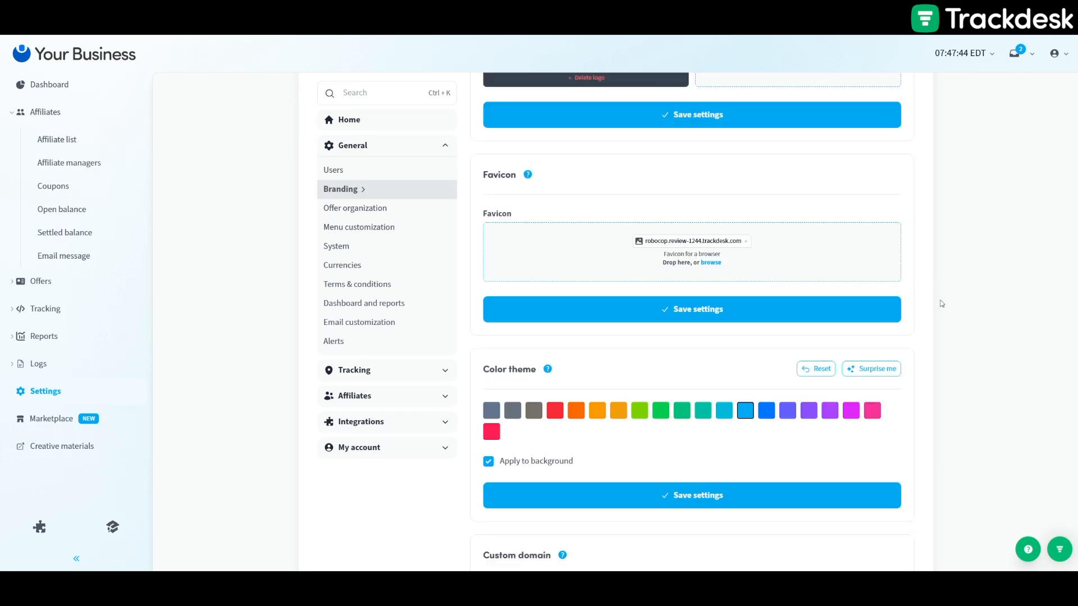
scroll(967, 328, "down", 3)
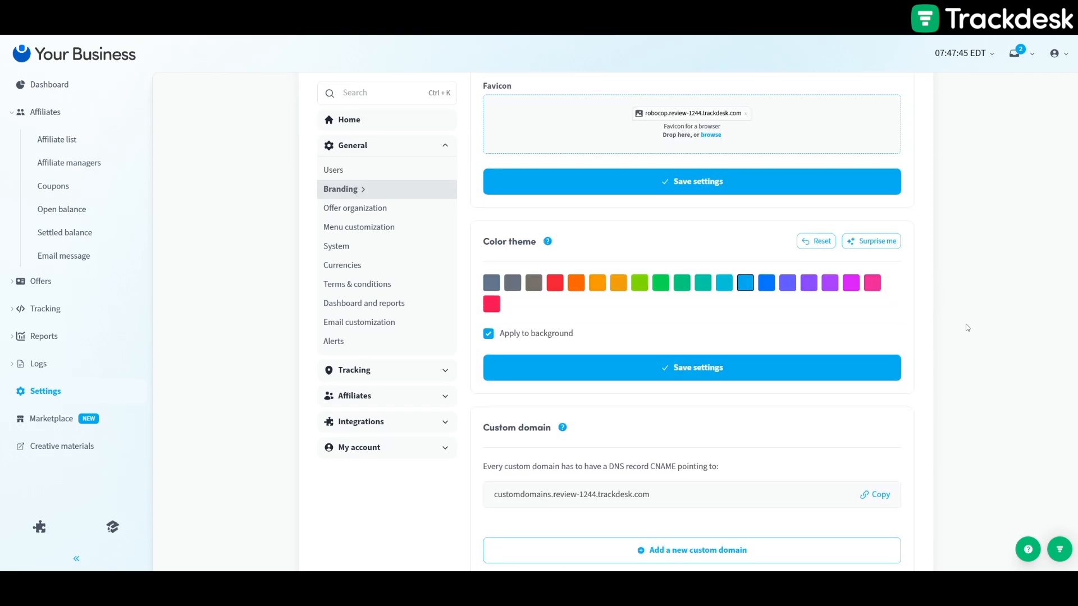
scroll(968, 328, "down", 1)
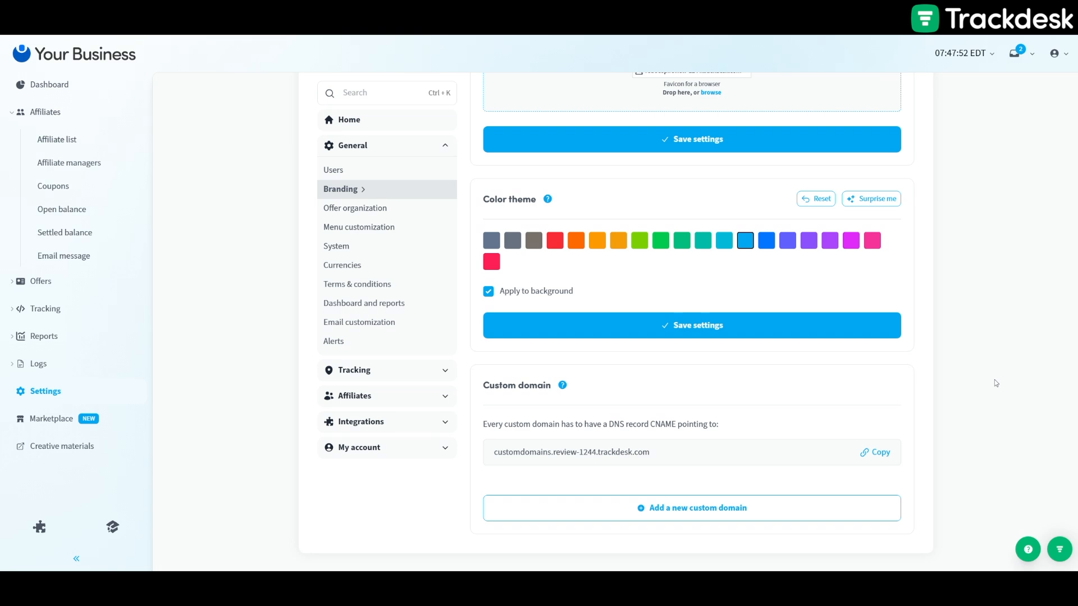
scroll(995, 383, "up", 6)
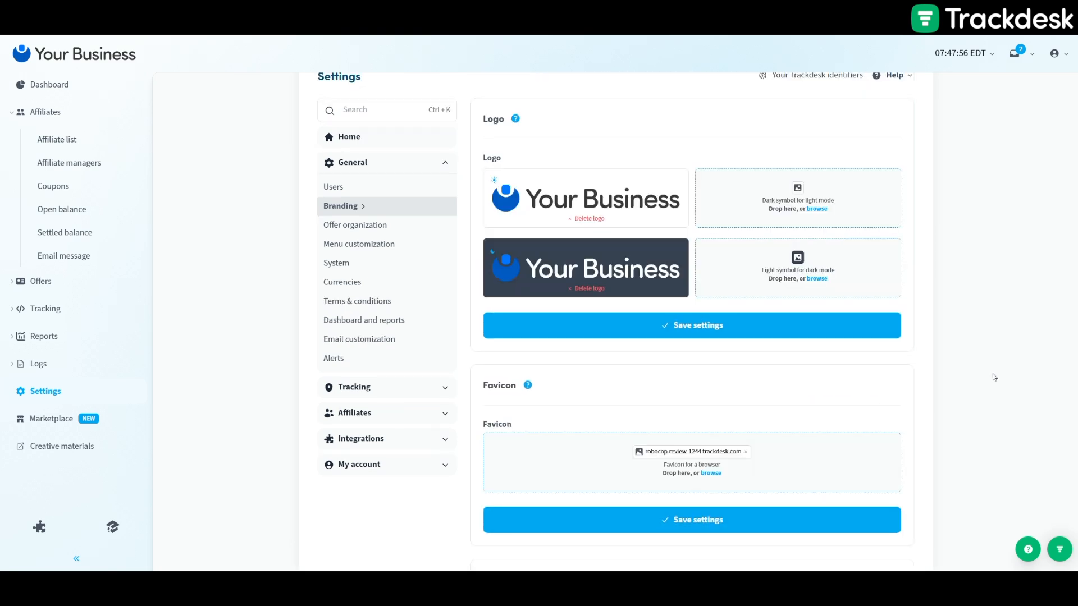
Step: Review the offer tags and categories, and inspect the new menu item form with its role visibility options
left_click(354, 224)
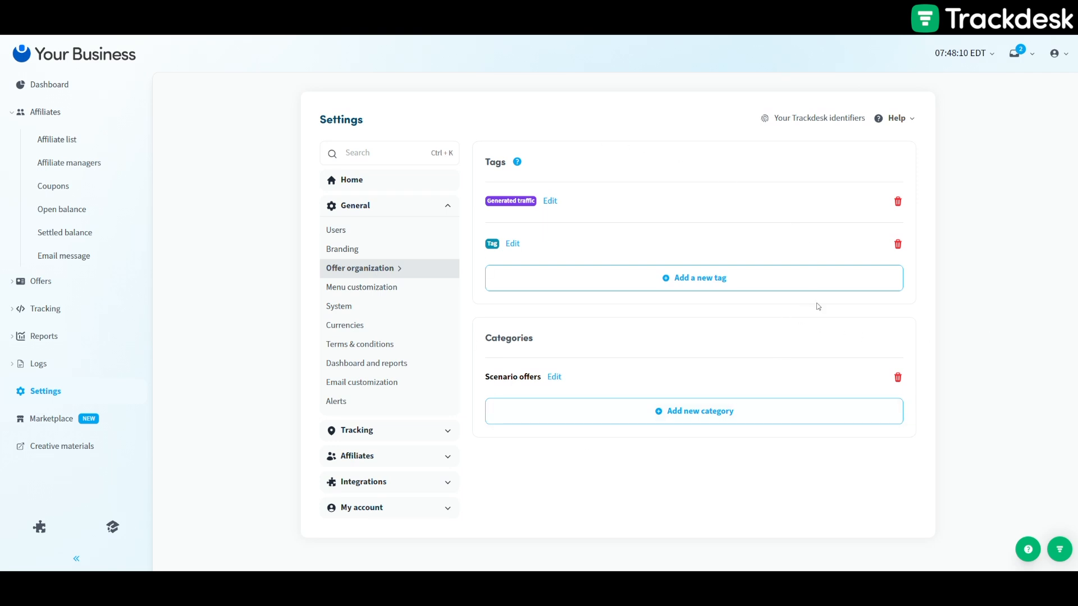
left_click(360, 291)
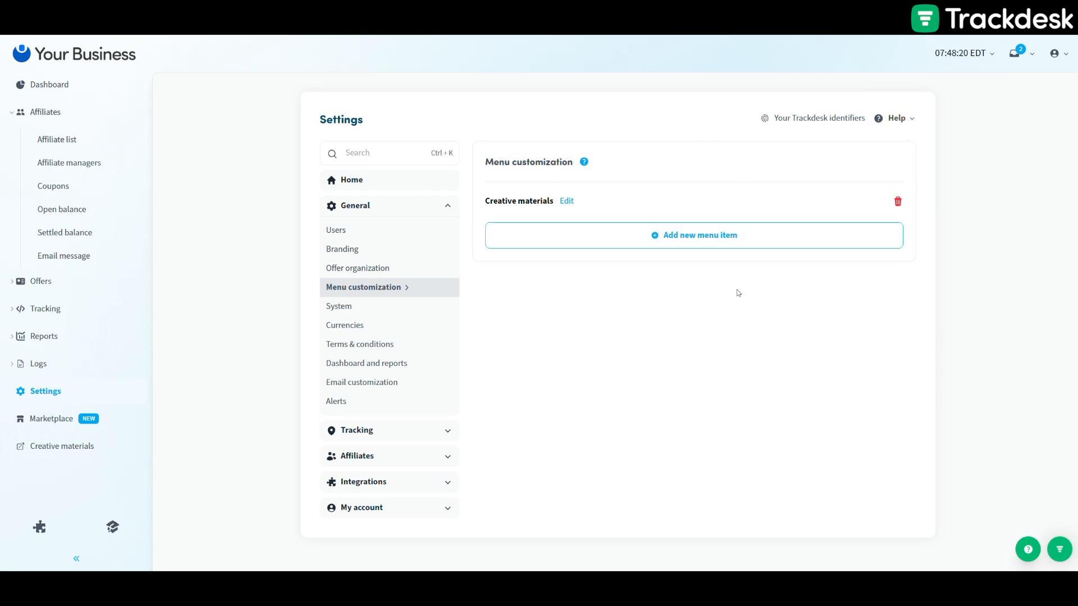
left_click(738, 238)
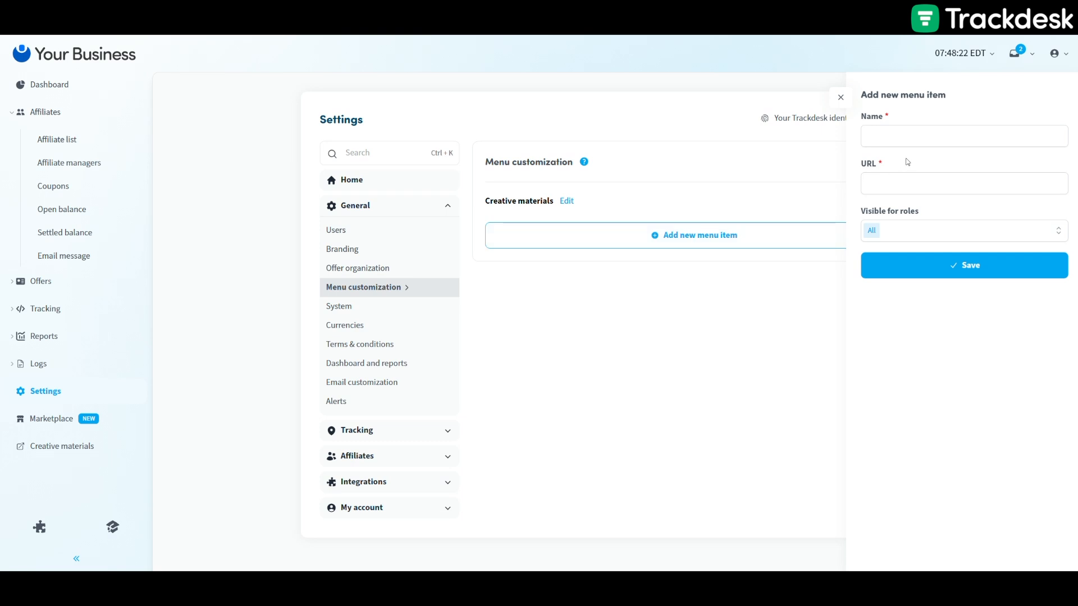
left_click(919, 236)
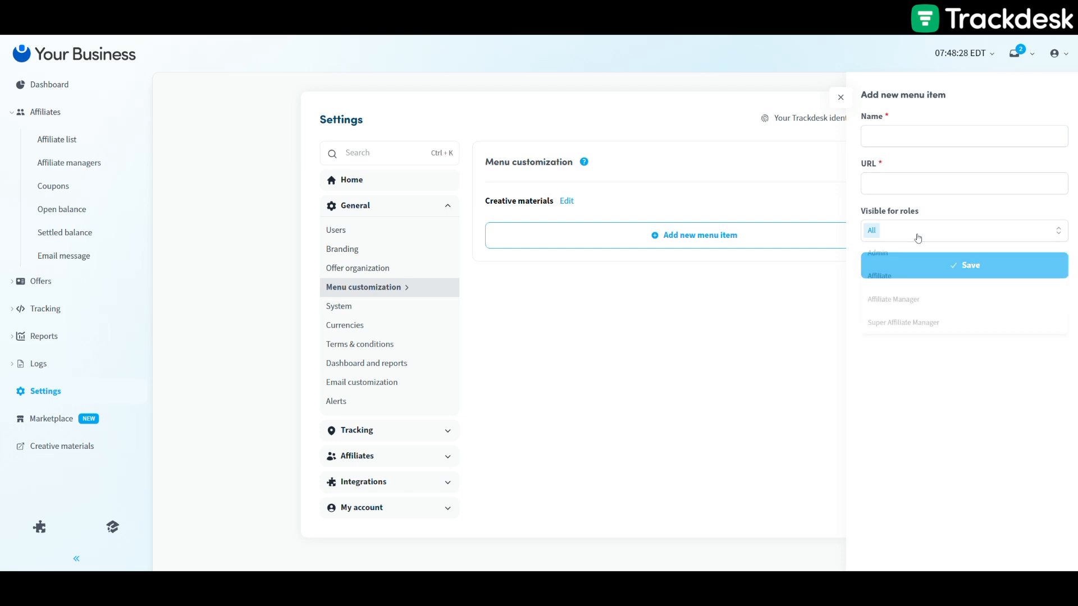
left_click(903, 405)
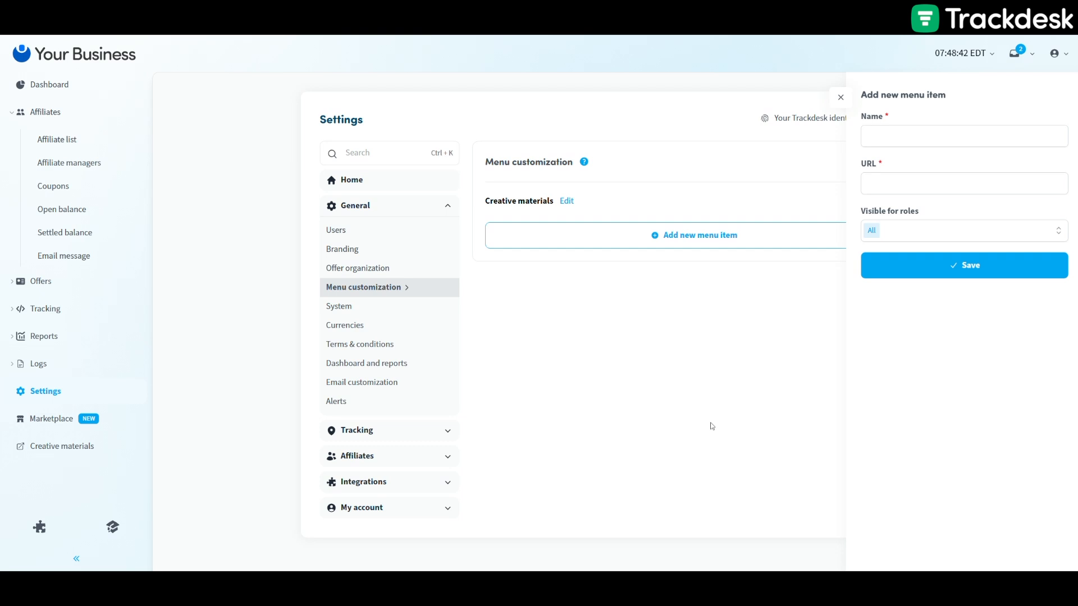
left_click(884, 270)
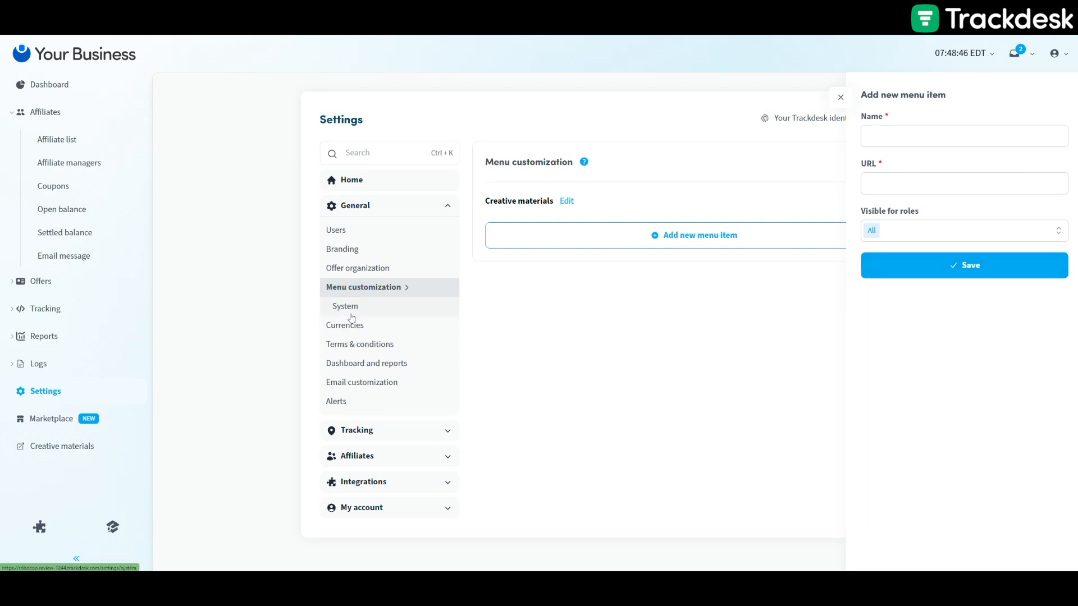
Step: Review the System settings for workspace setup, default timezone and language
left_click(346, 307)
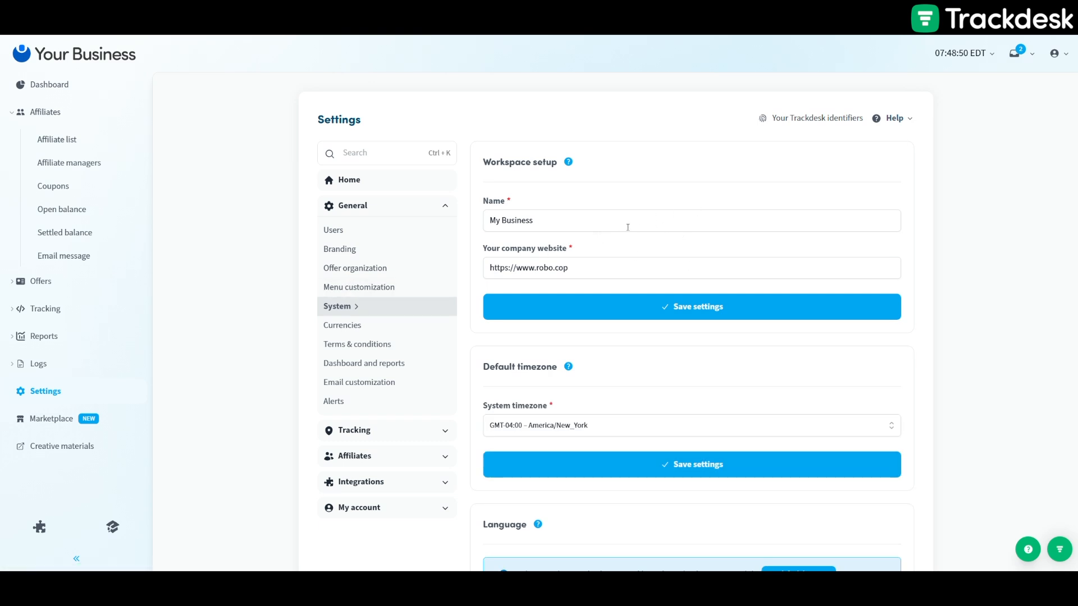
scroll(646, 375, "down", 2)
left_click(646, 377)
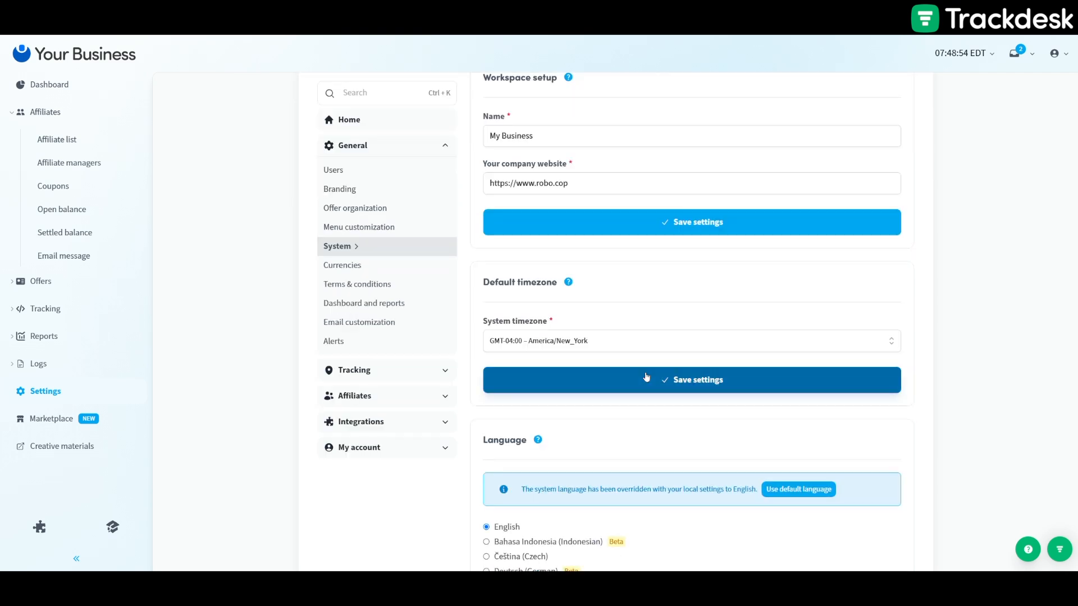
scroll(646, 377, "down", 3)
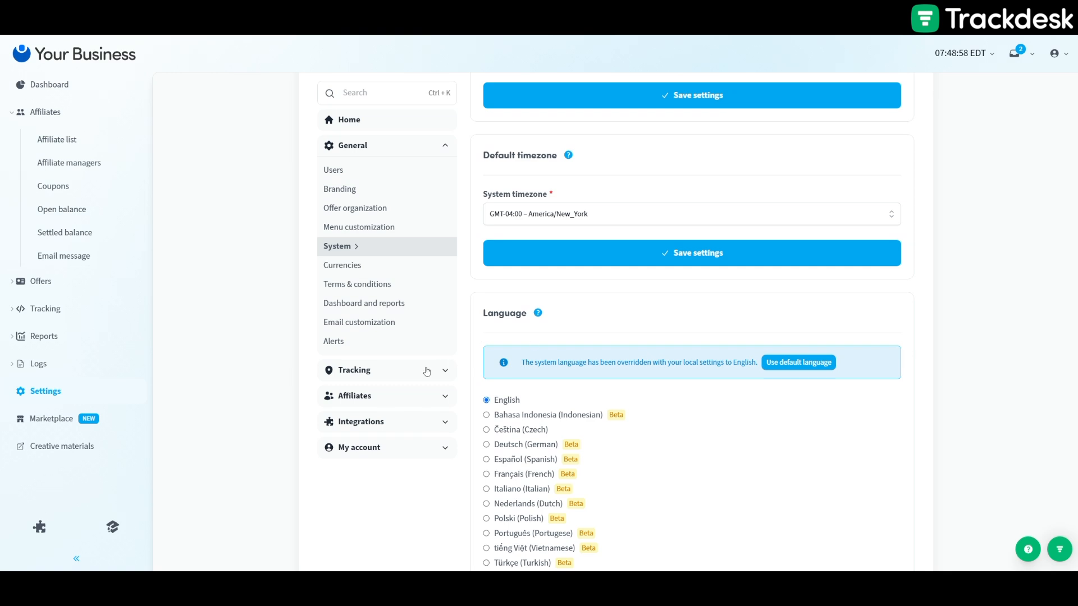
Step: Review the configured currencies and open the terms and conditions text for editing
left_click(341, 268)
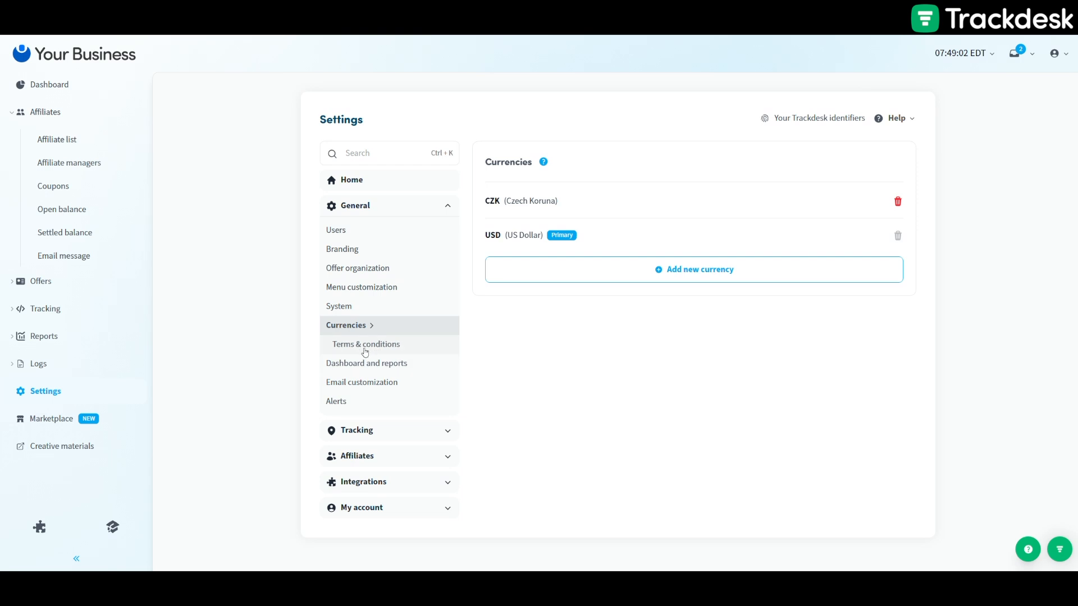
left_click(360, 352)
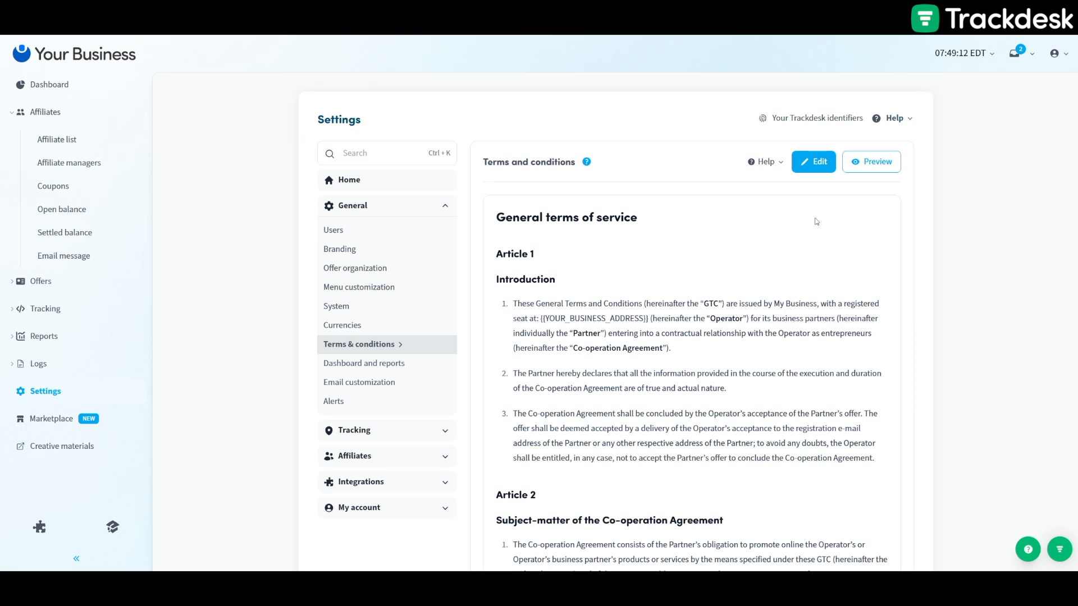
left_click(812, 169)
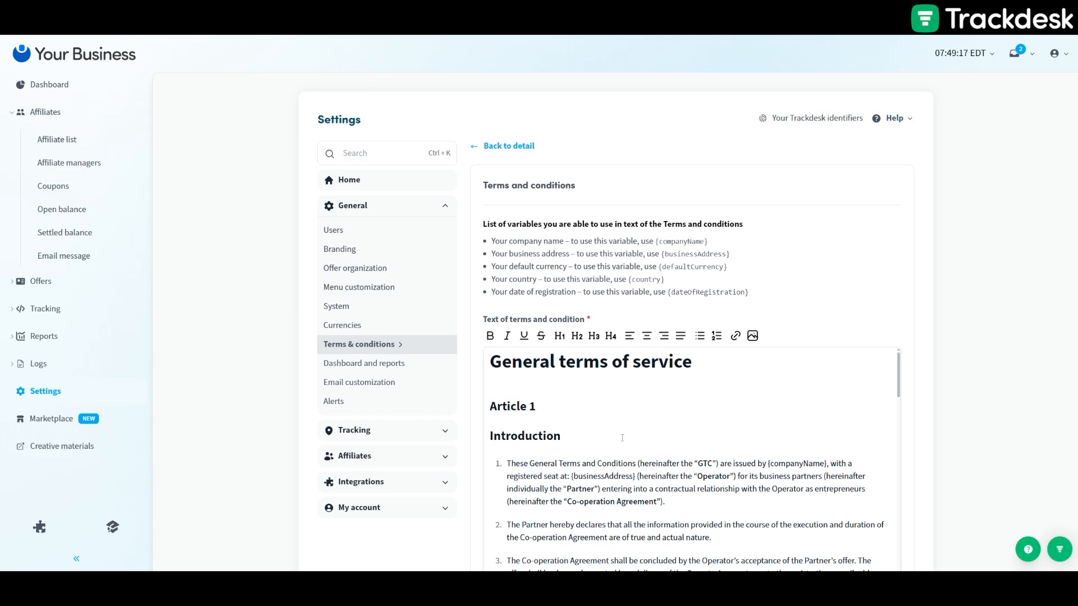
Step: Review the settings for dashboard and reports, email customization and alerts
left_click(349, 365)
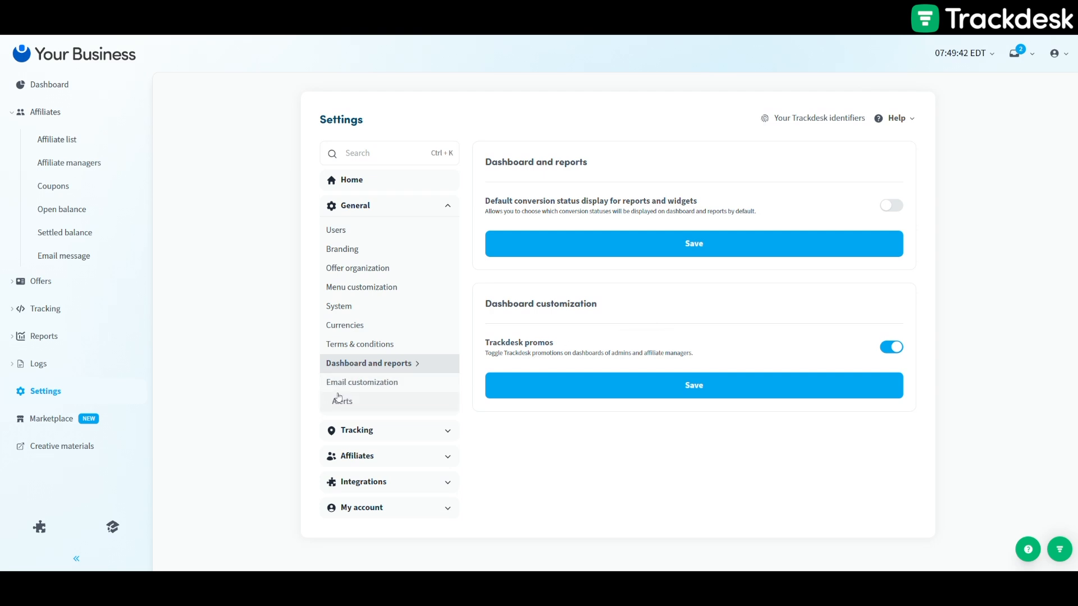
left_click(341, 385)
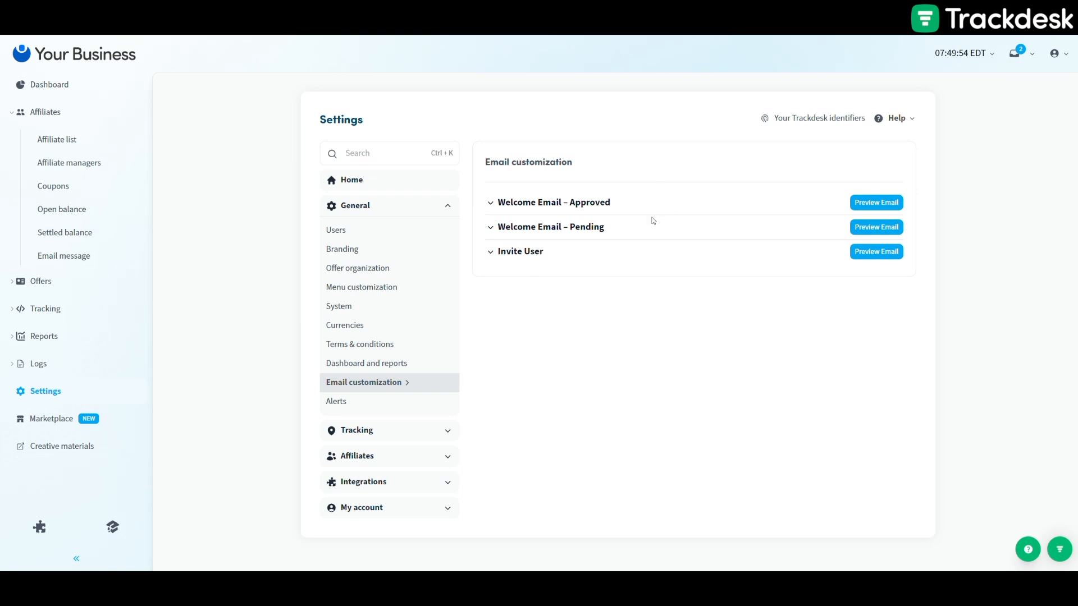
left_click(373, 411)
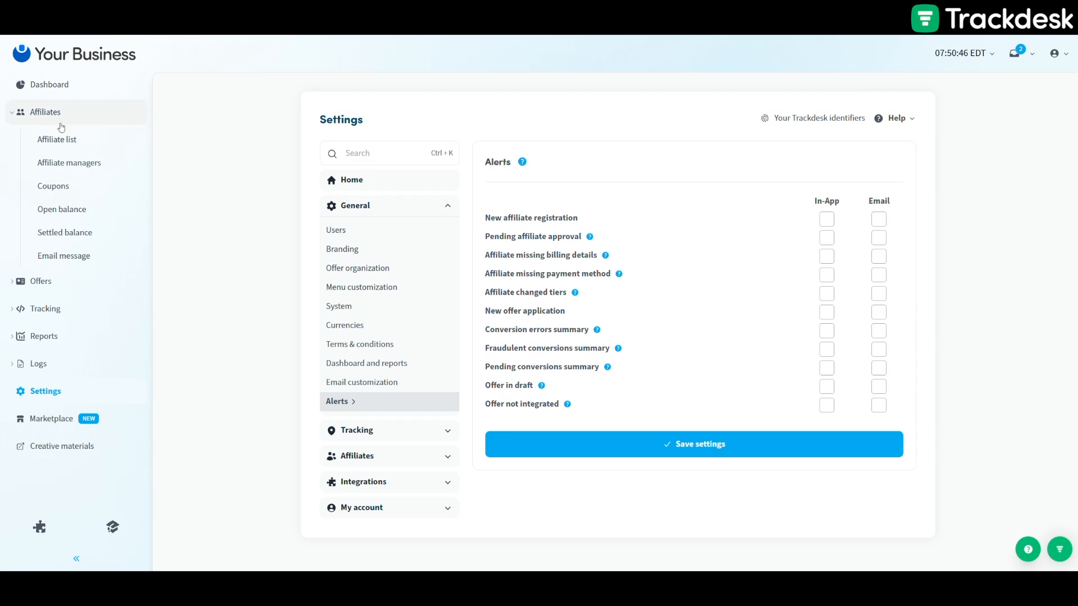
Step: Open the dashboard and inspect its date range options, keeping the existing range
left_click(62, 87)
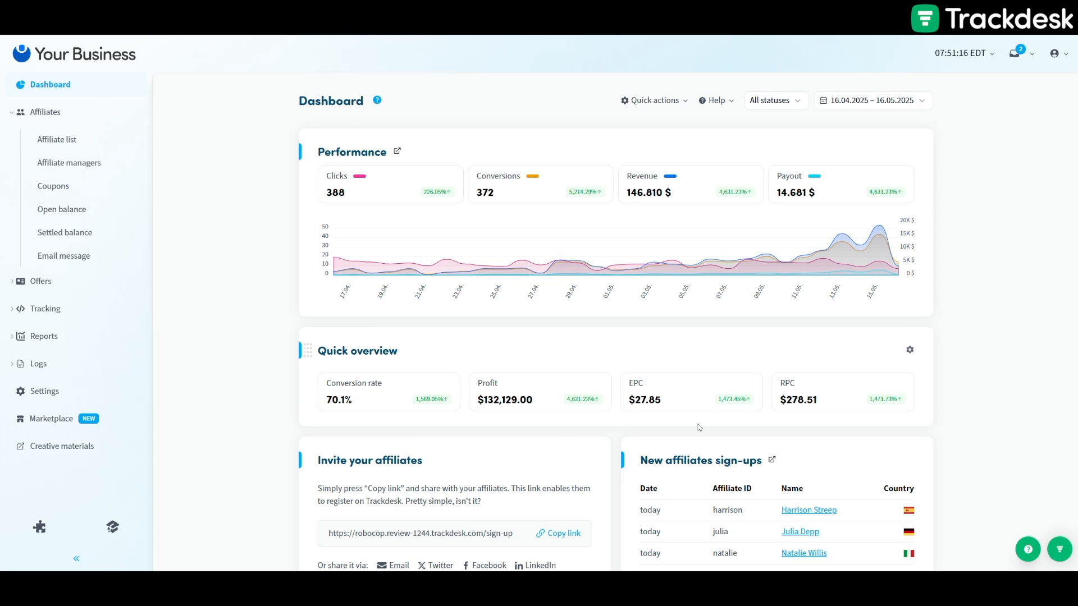
left_click(924, 101)
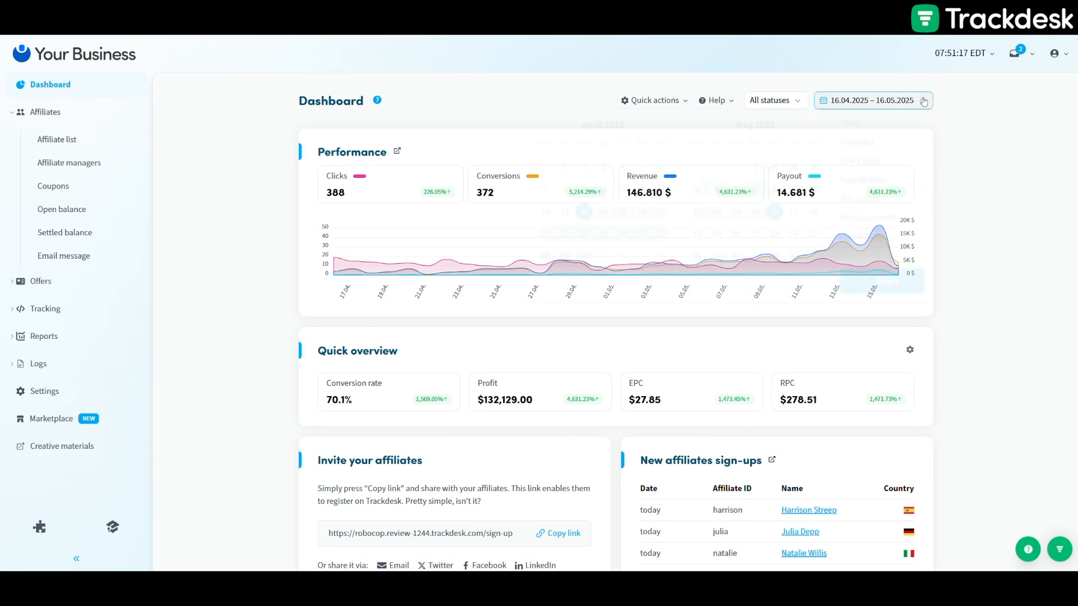
left_click(978, 238)
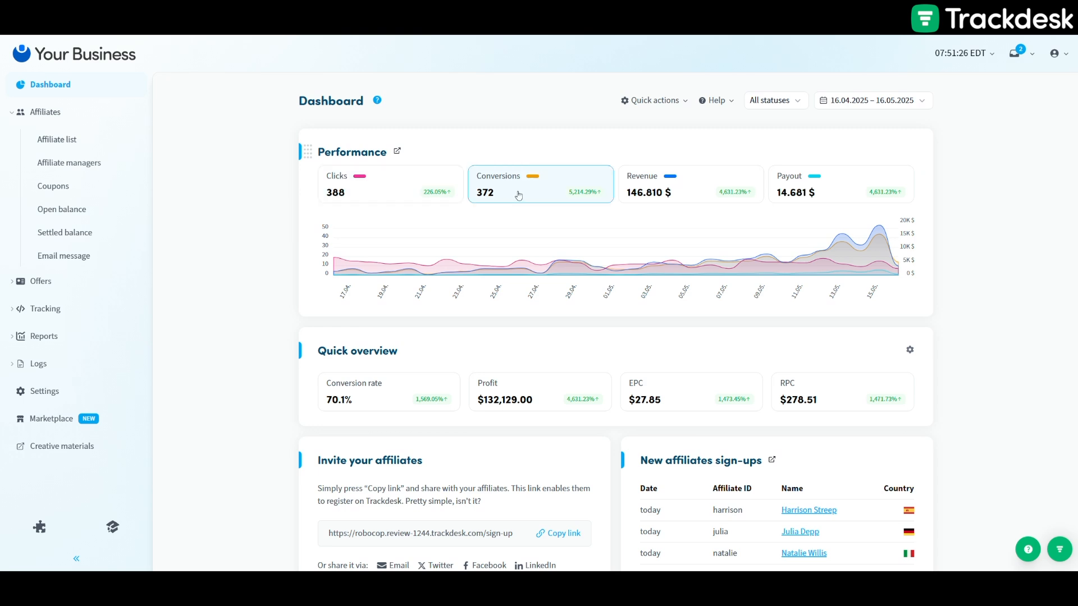
Step: Compare the Performance chart's Clicks, Conversions, Revenue and Payout series by hiding and restoring them, finishing with only Clicks hidden
left_click(401, 191)
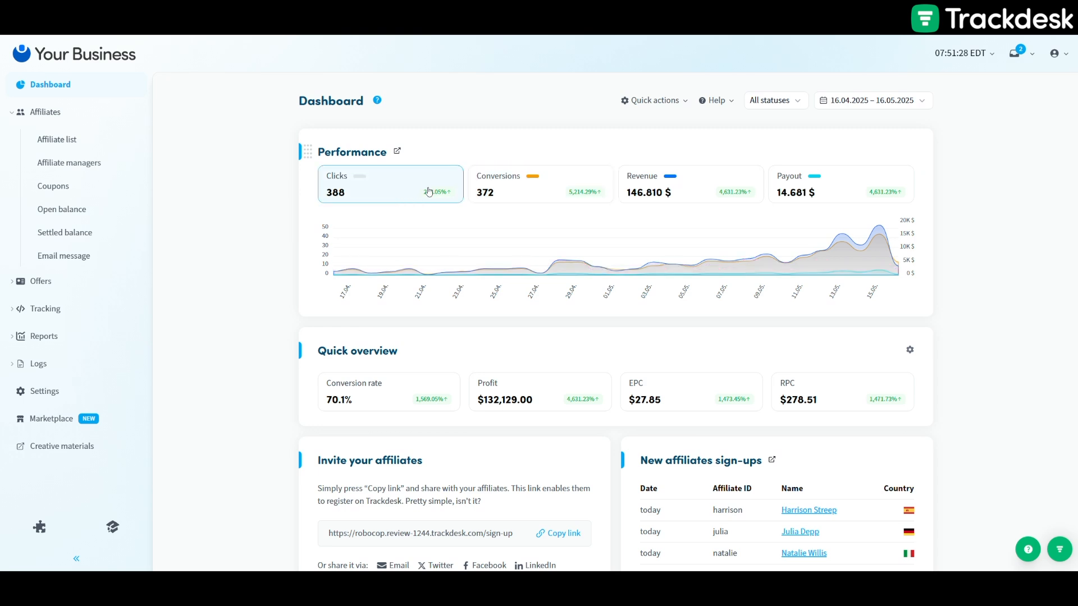
left_click(406, 195)
left_click(528, 197)
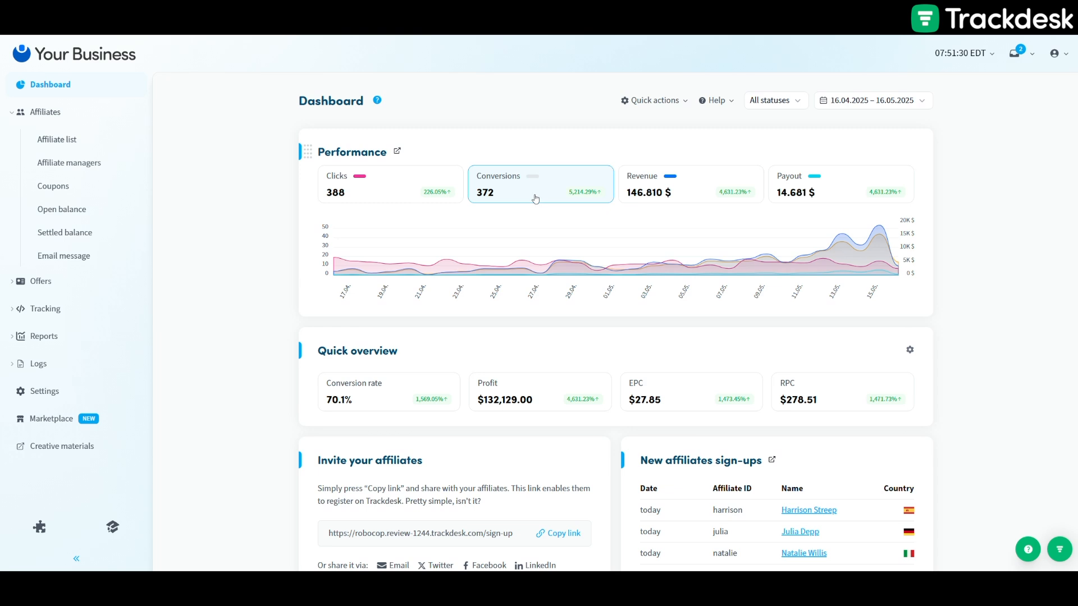
left_click(658, 199)
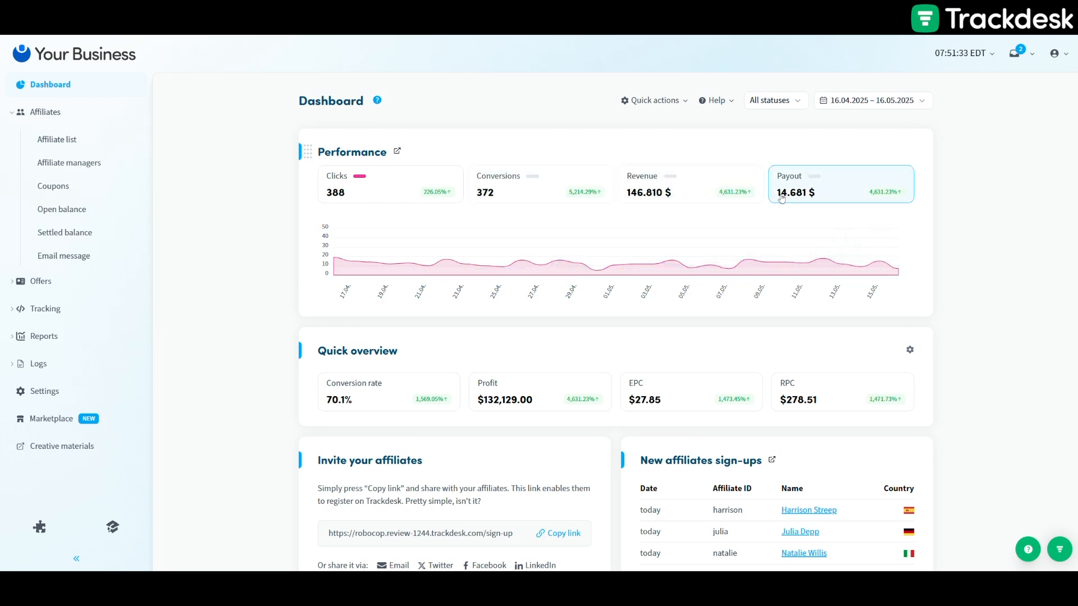
left_click(697, 194)
left_click(544, 193)
left_click(403, 181)
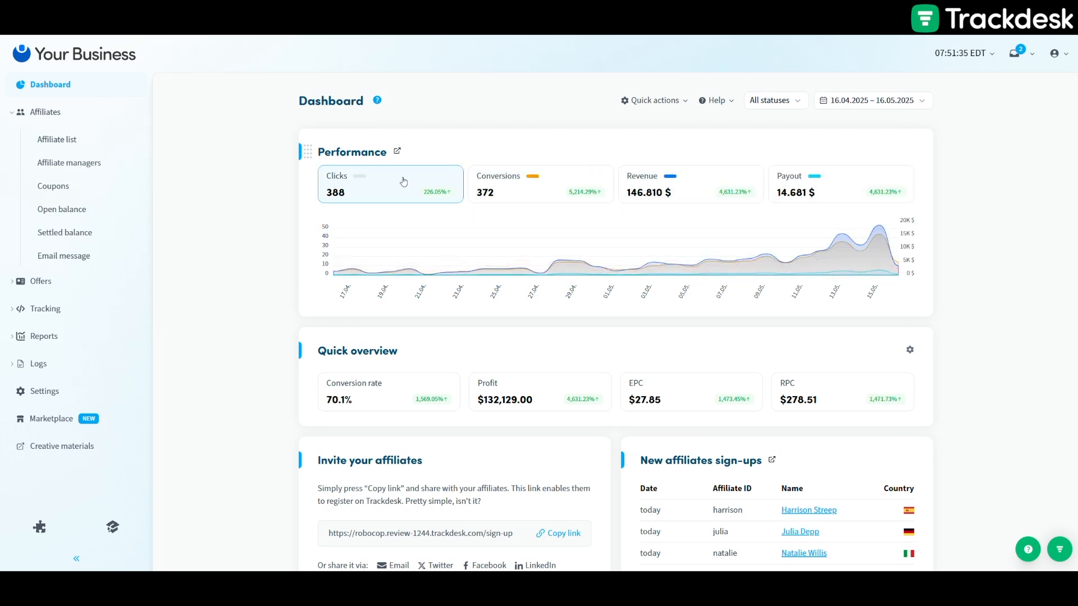
Step: Review the dashboard widgets from Quick overview through Best performing offers, and open the affiliate list
scroll(567, 213, "down", 3)
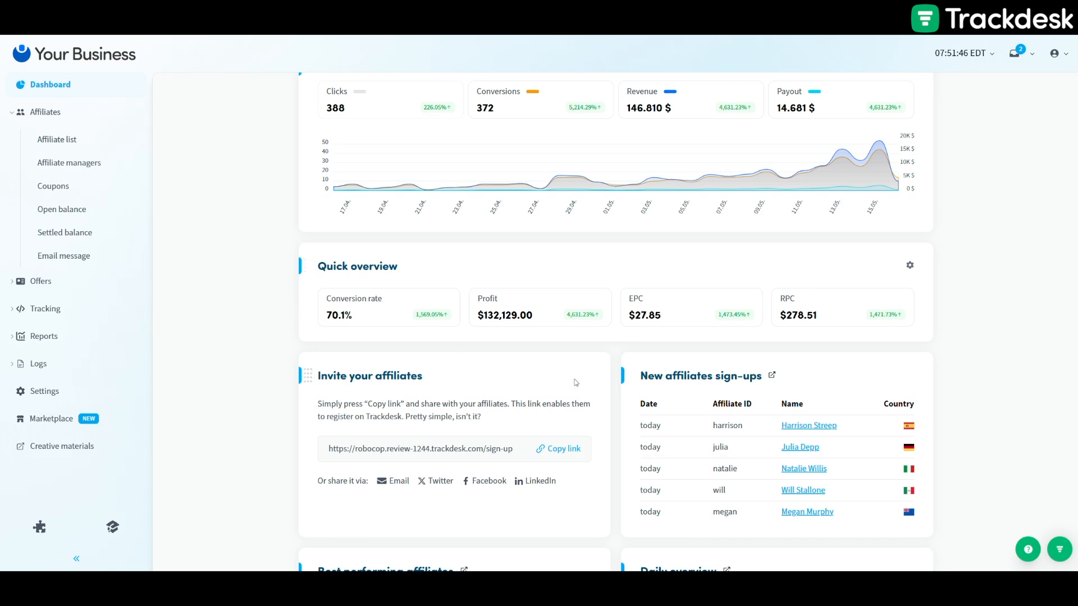
scroll(609, 242, "down", 2)
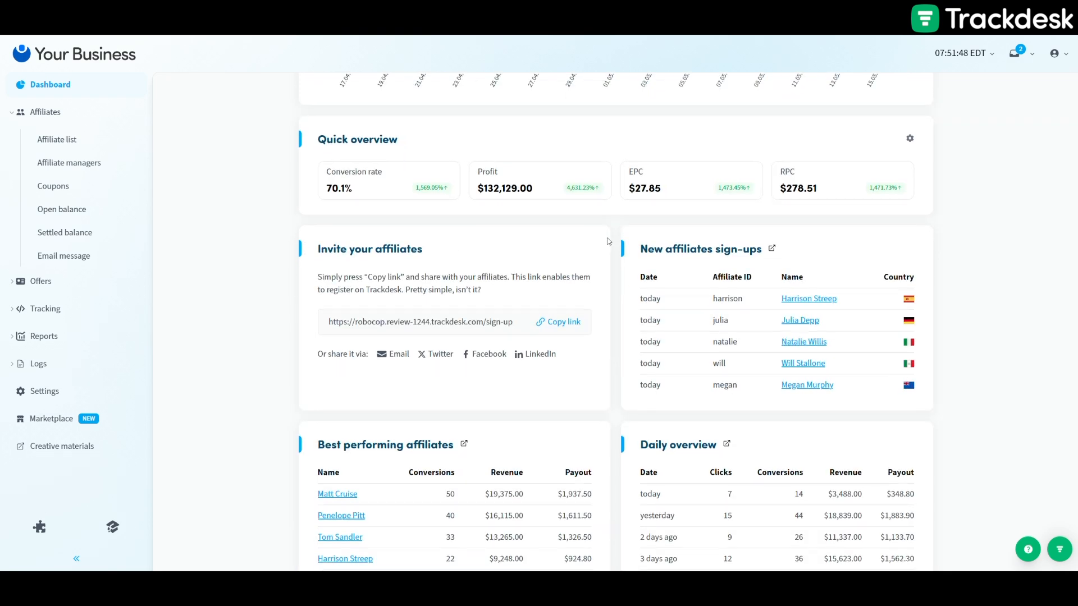
scroll(609, 242, "down", 2)
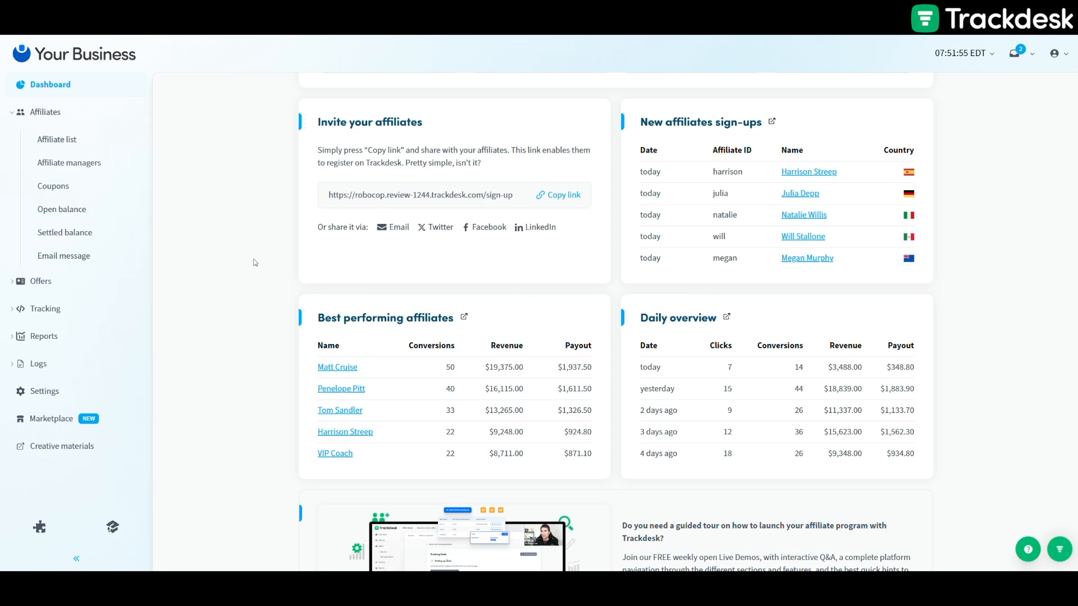
scroll(255, 262, "down", 6)
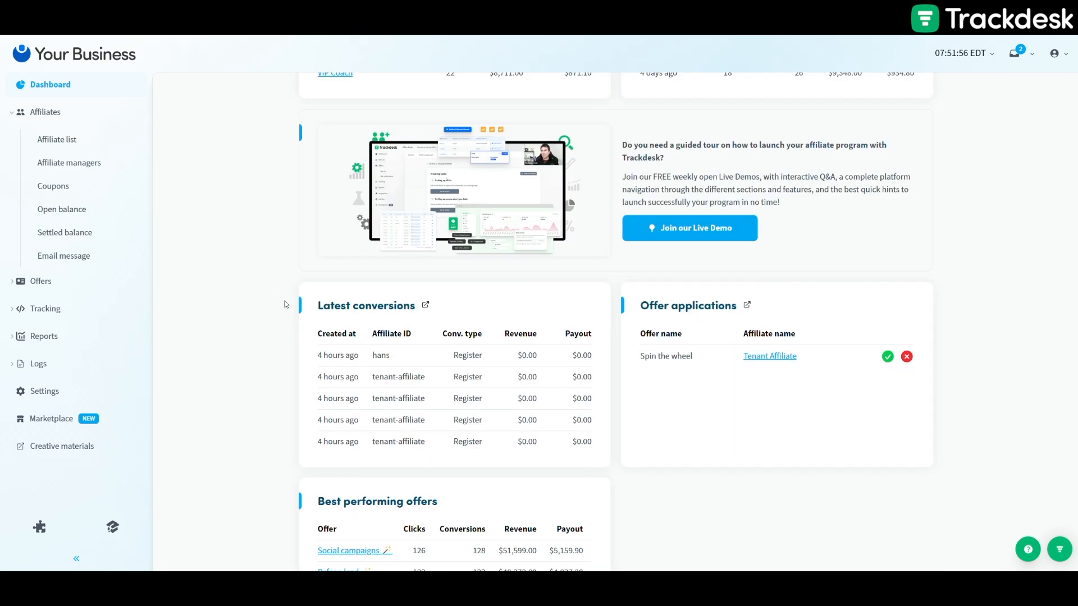
scroll(317, 359, "up", 5)
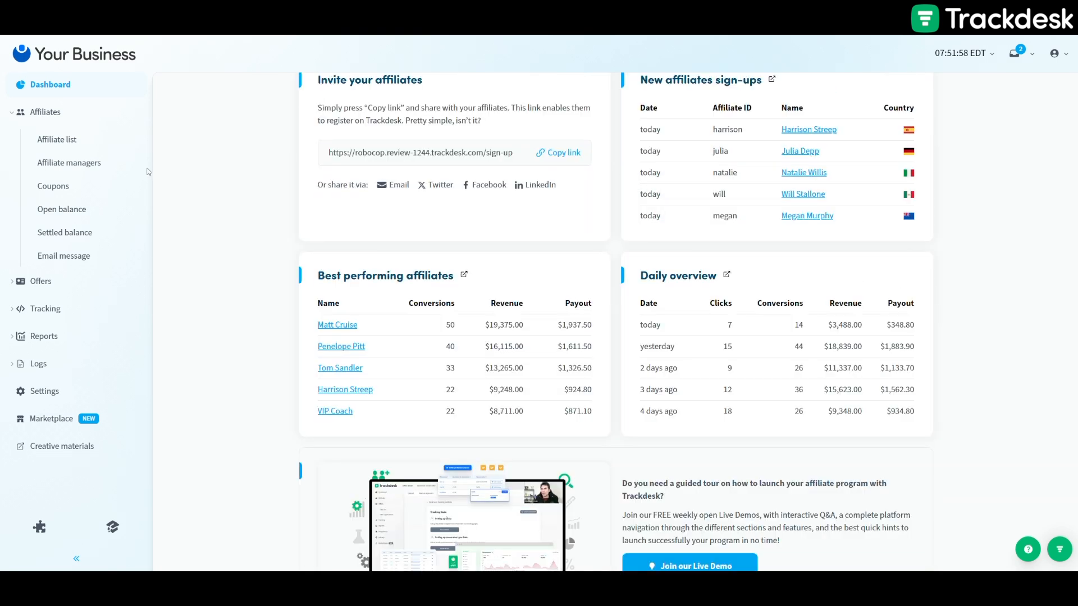
left_click(57, 139)
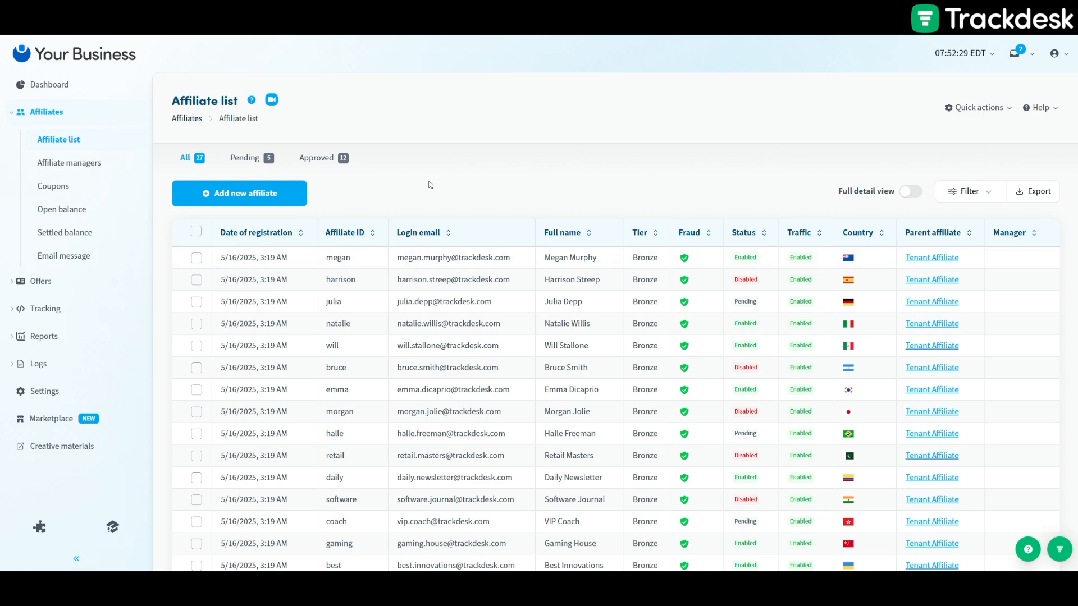
Step: Open the first affiliate's details, review the balances and account details, and start impersonating that affiliate
left_click(370, 264)
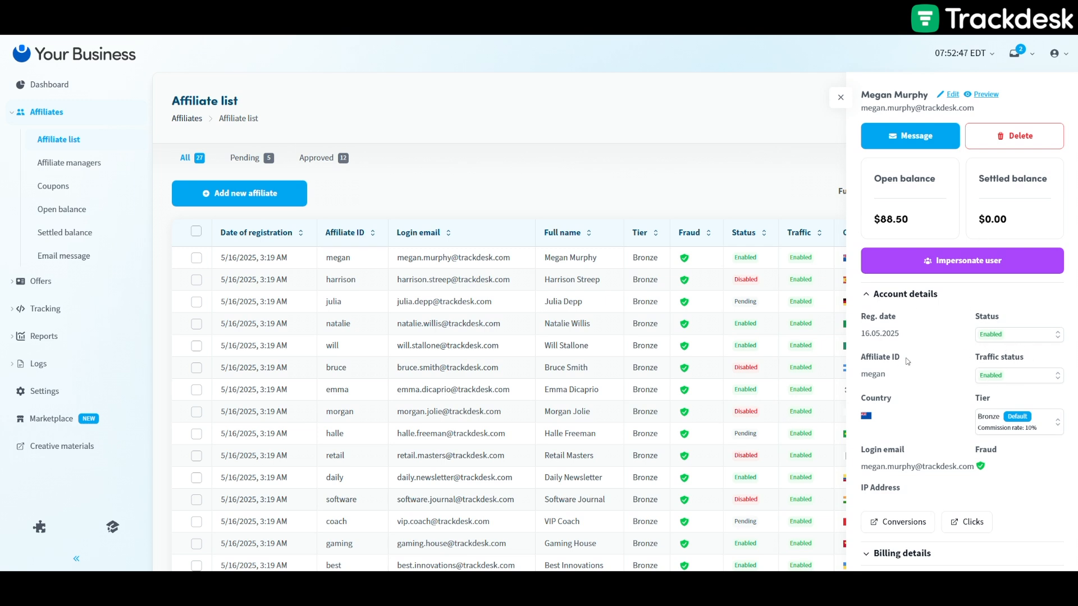
scroll(919, 347, "down", 1)
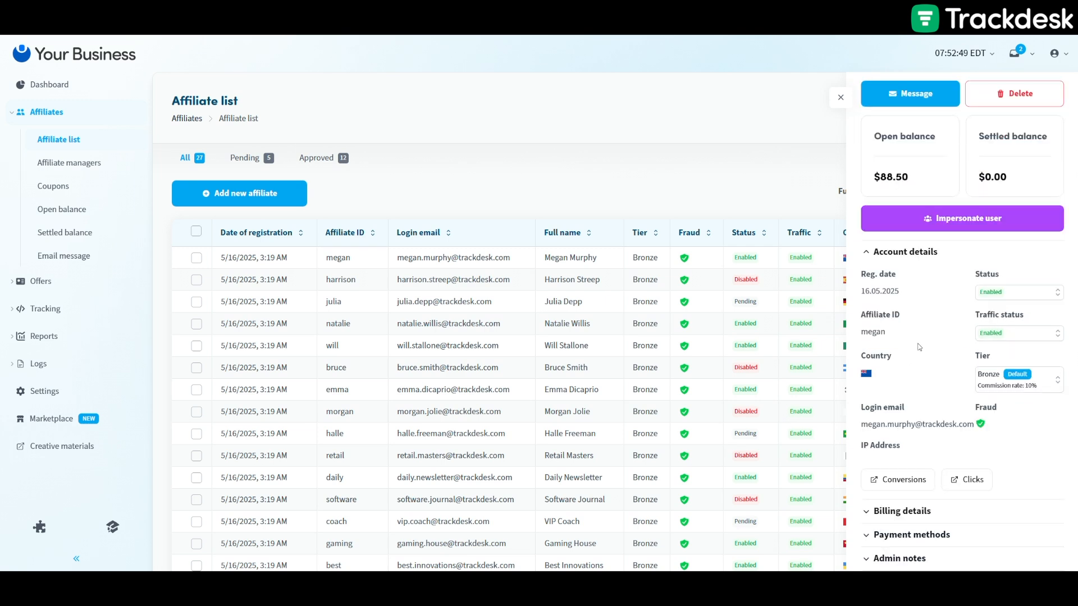
scroll(919, 347, "up", 1)
left_click(958, 269)
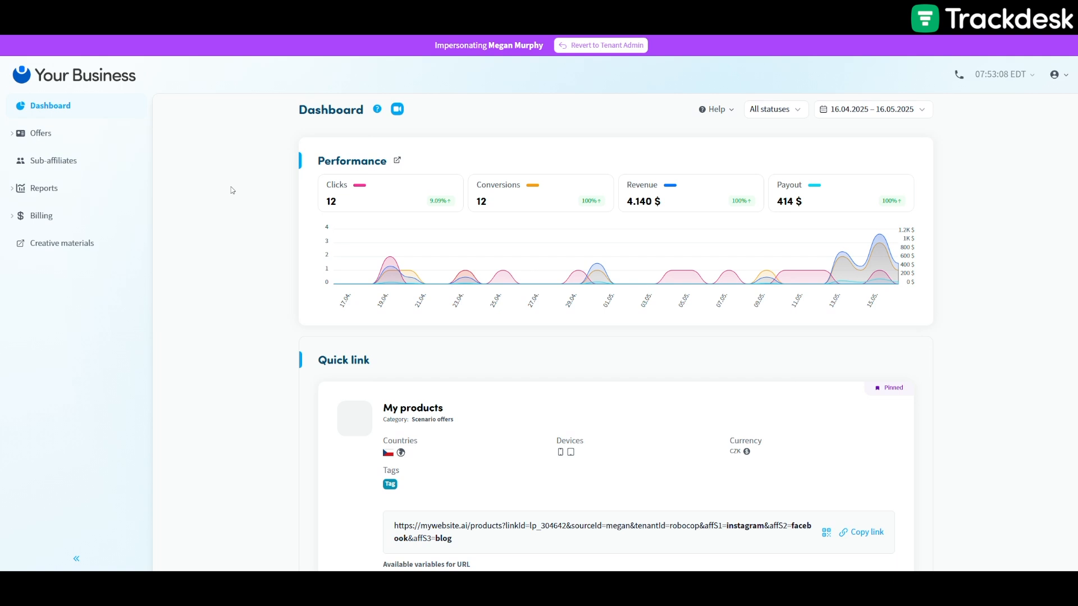
Step: Review the impersonated affiliate's dashboard, covering the pending billing and payment settings, the Performance chart and the Quick link section
scroll(231, 189, "up", 5)
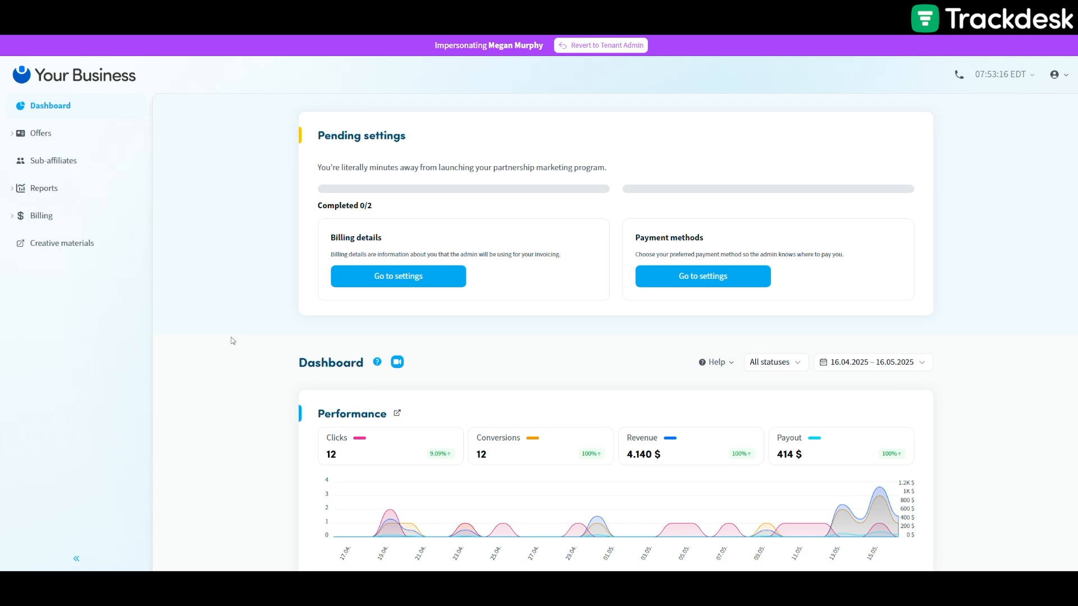
scroll(232, 341, "down", 2)
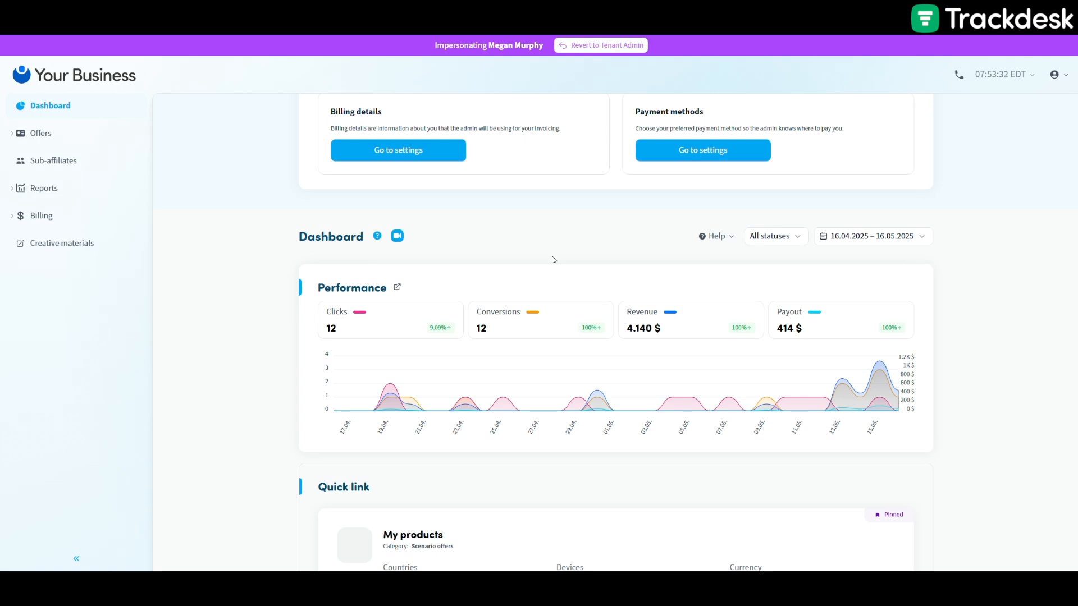
scroll(534, 337, "up", 3)
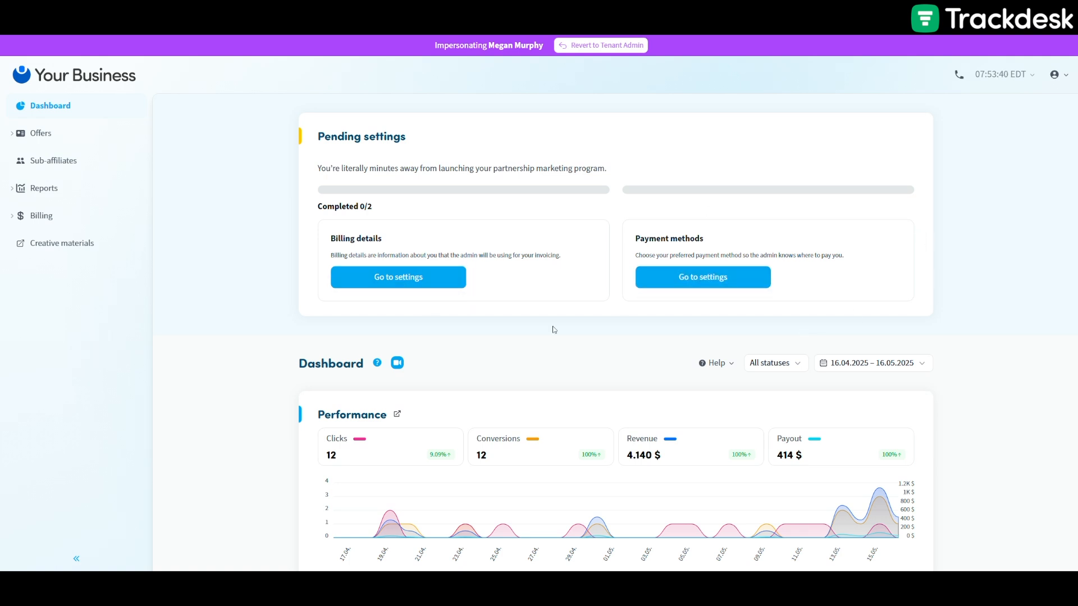
scroll(554, 330, "down", 2)
scroll(553, 330, "down", 5)
scroll(539, 387, "up", 5)
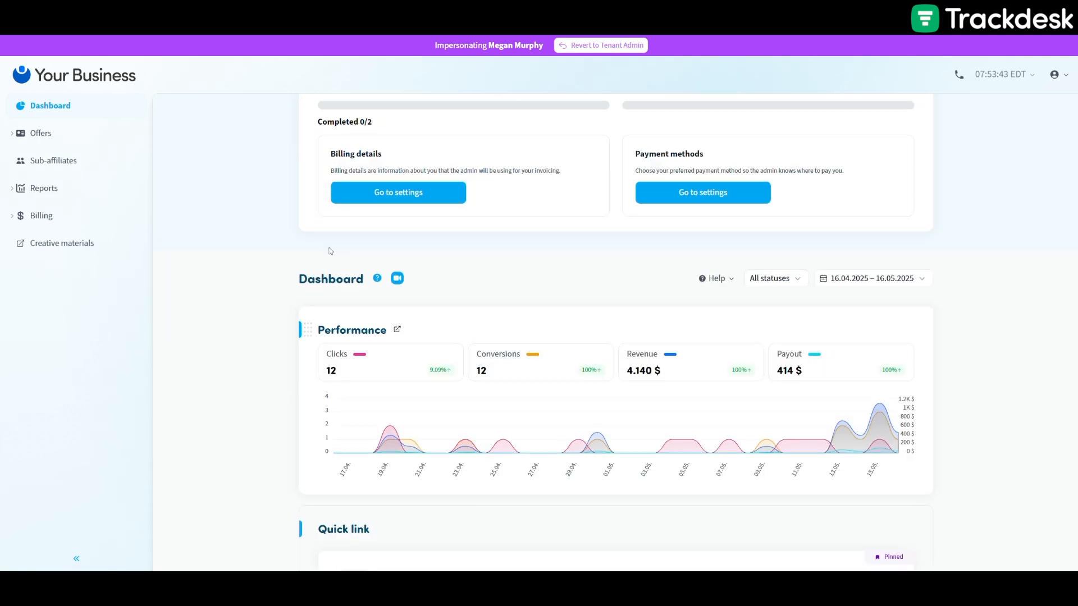
Step: Explore the affiliate's Offers, Sub-affiliates and Reports sections
left_click(37, 136)
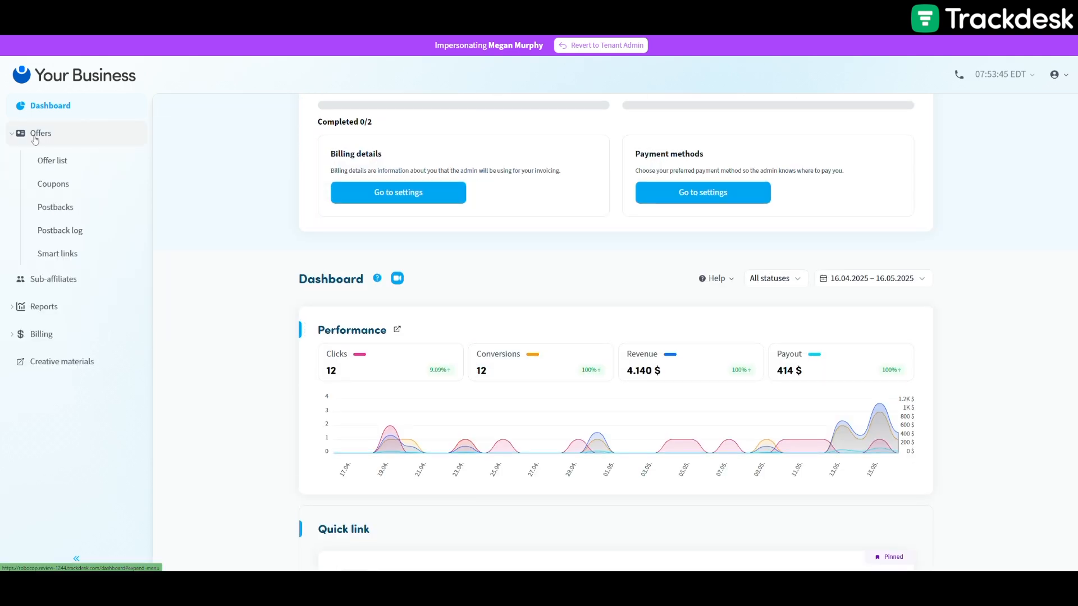
left_click(46, 279)
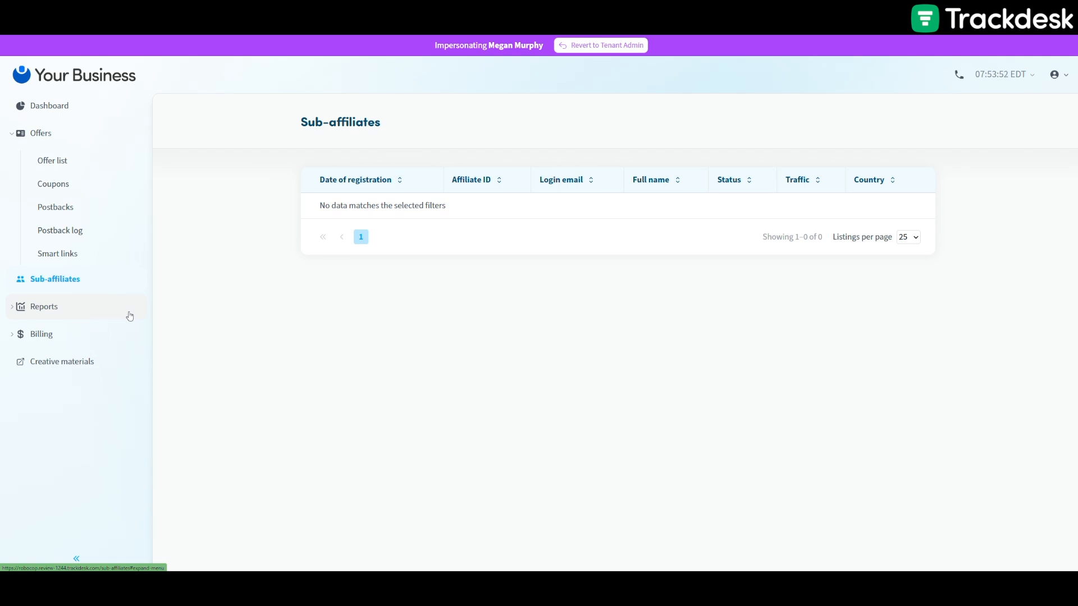
left_click(54, 314)
left_click(55, 314)
Step: Revert to the tenant admin account, check the affiliate managers page and return to the affiliate list
left_click(601, 45)
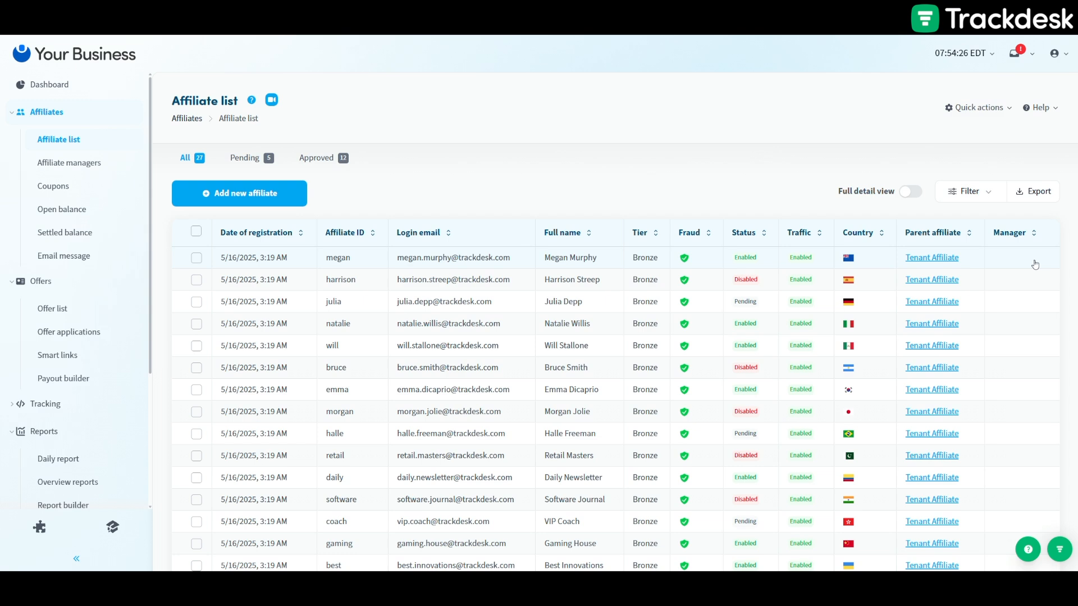
left_click(59, 167)
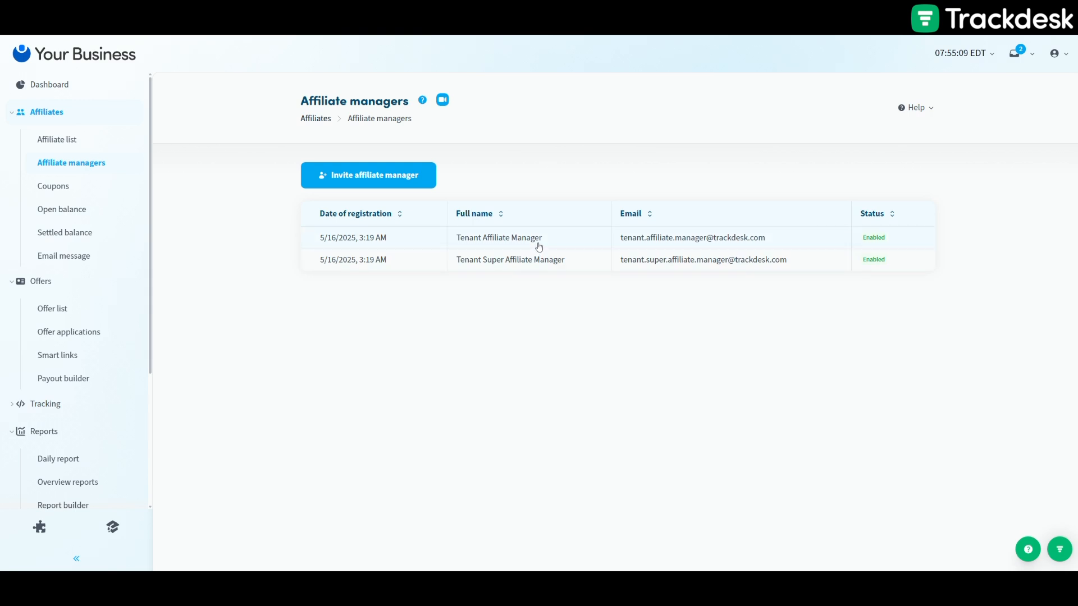
left_click(36, 141)
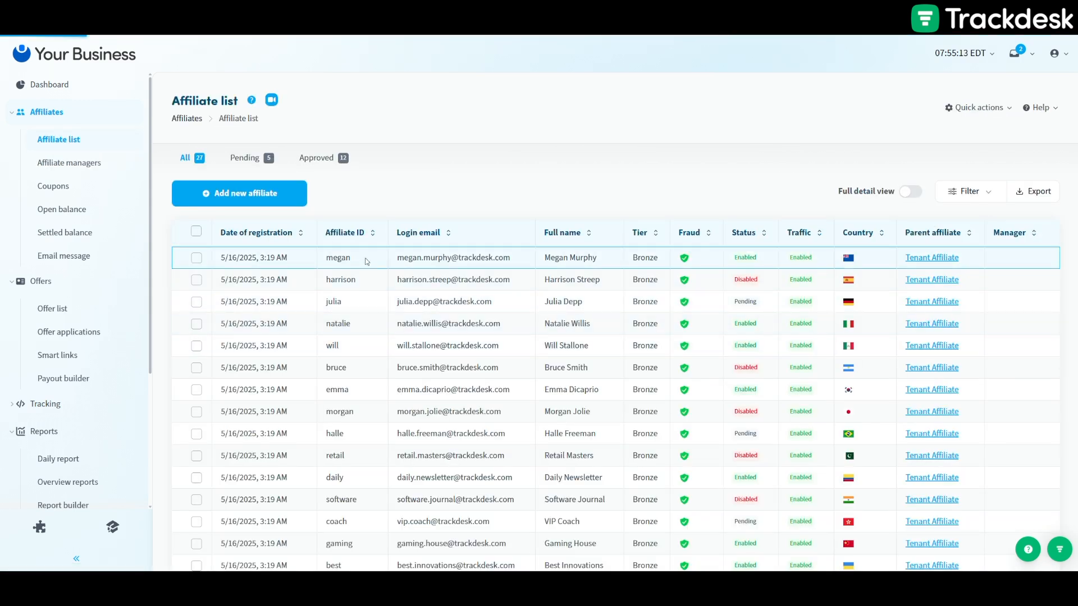
Step: Inspect the first affiliate's billing details, payment methods, admin notes and registration data, and close the affiliate's details
left_click(367, 261)
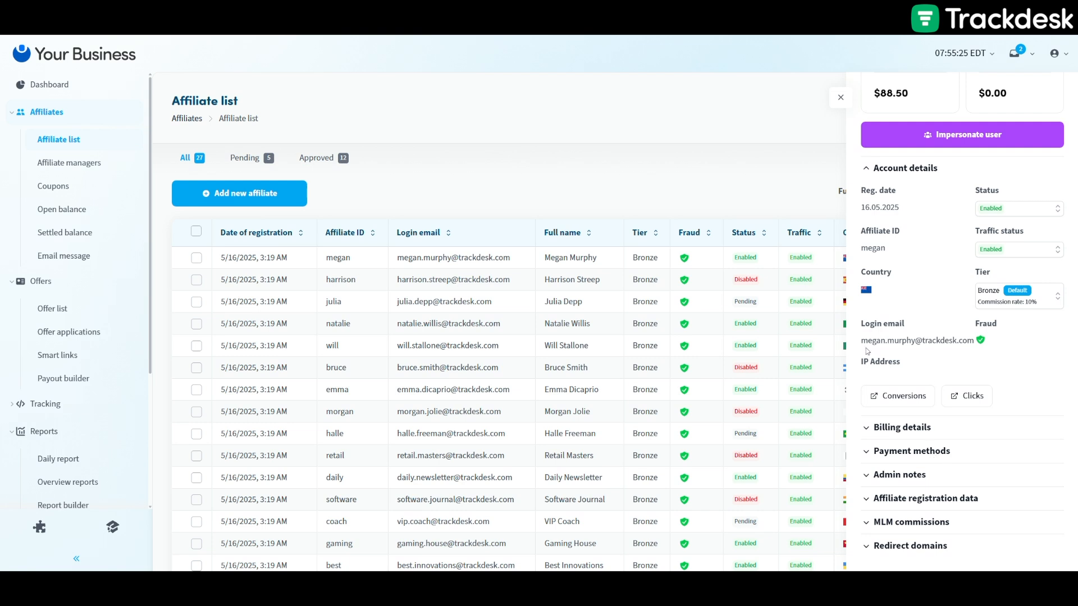
left_click(874, 438)
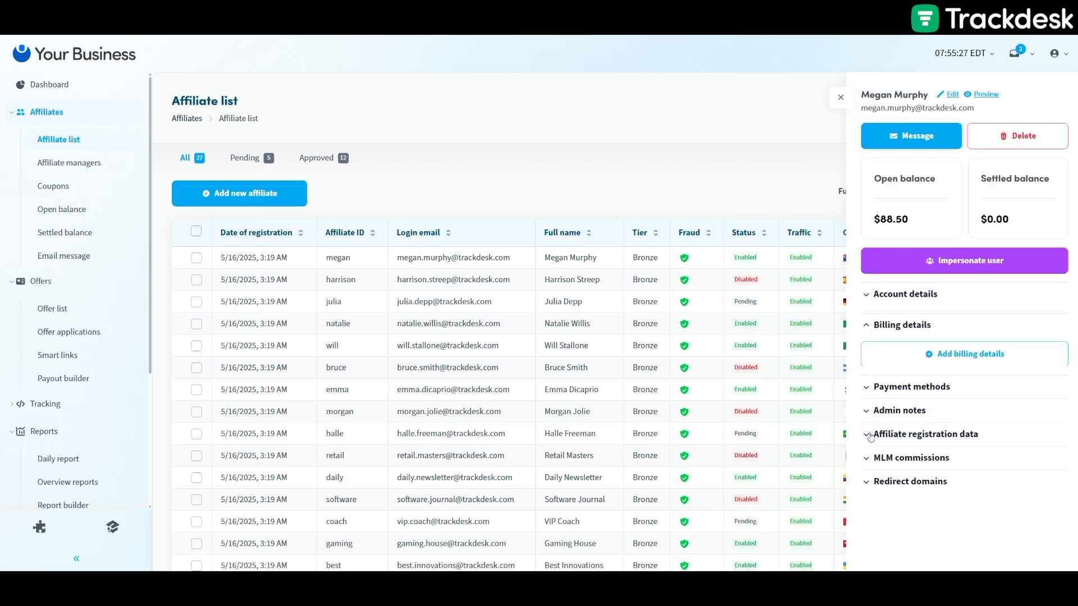
left_click(865, 384)
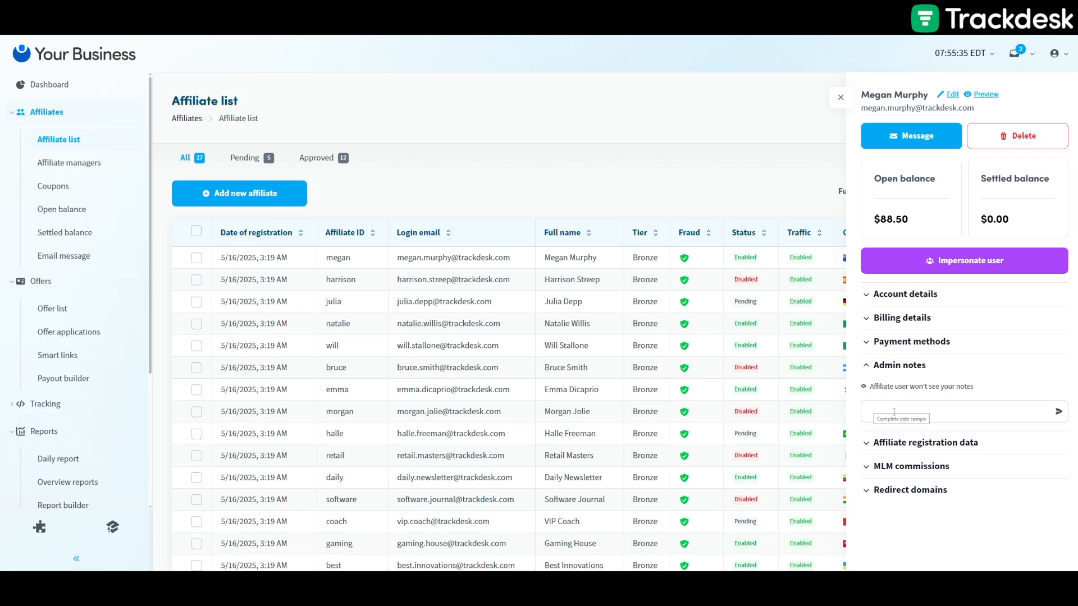
left_click(867, 445)
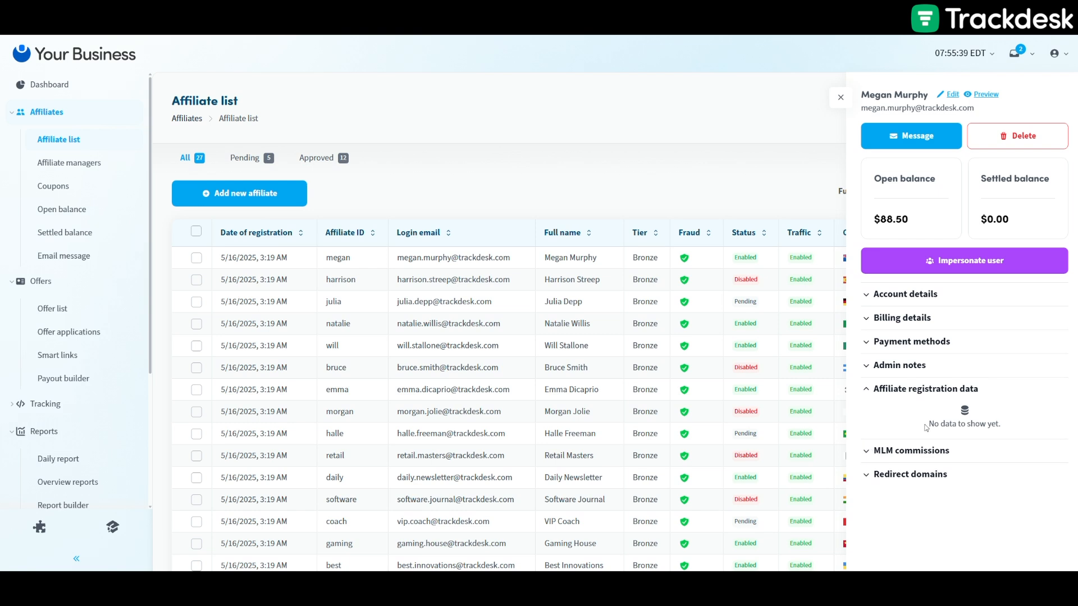
left_click(868, 394)
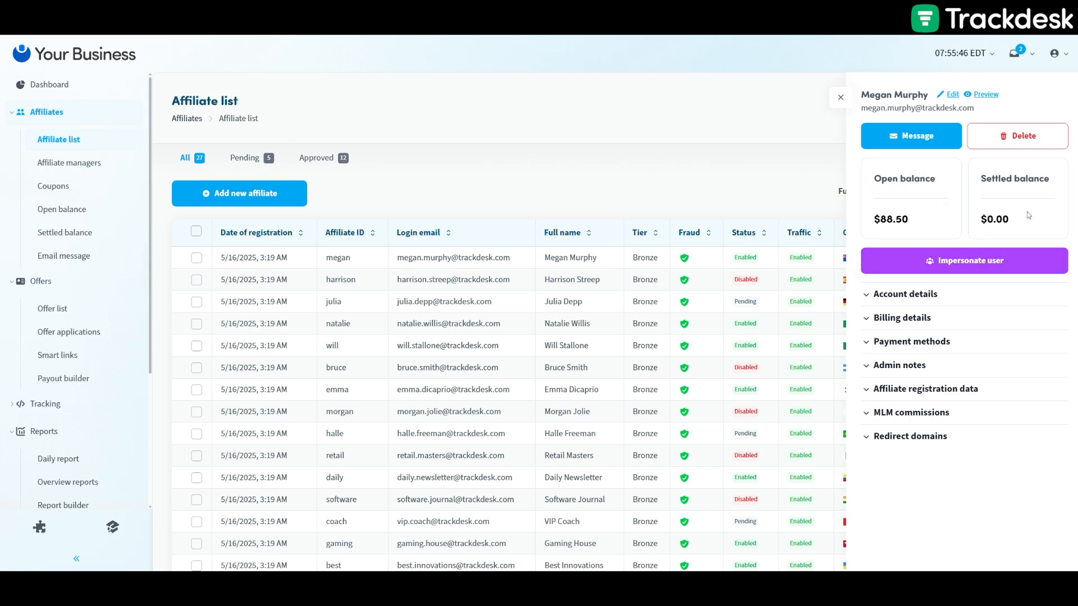
left_click(840, 97)
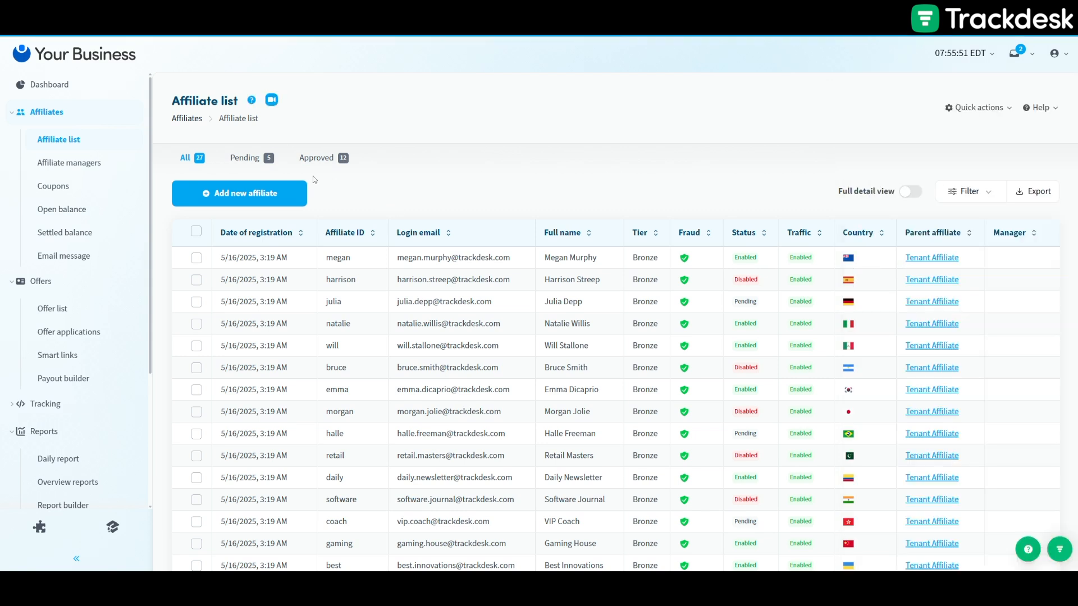
Step: Open the options for adding a new affiliate and inspect the sign-up link
left_click(227, 195)
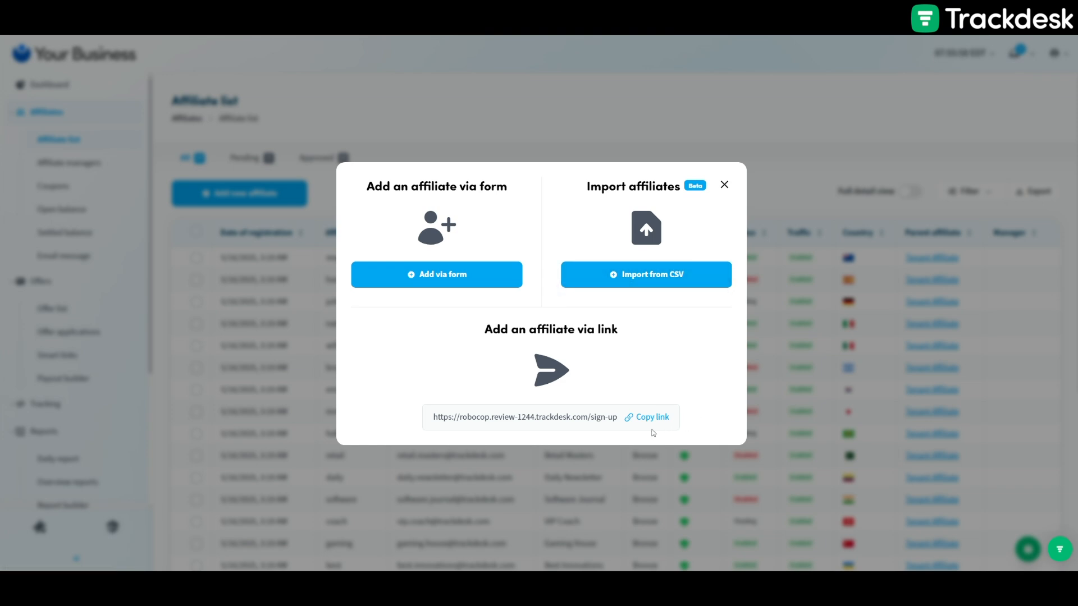
left_click(598, 417)
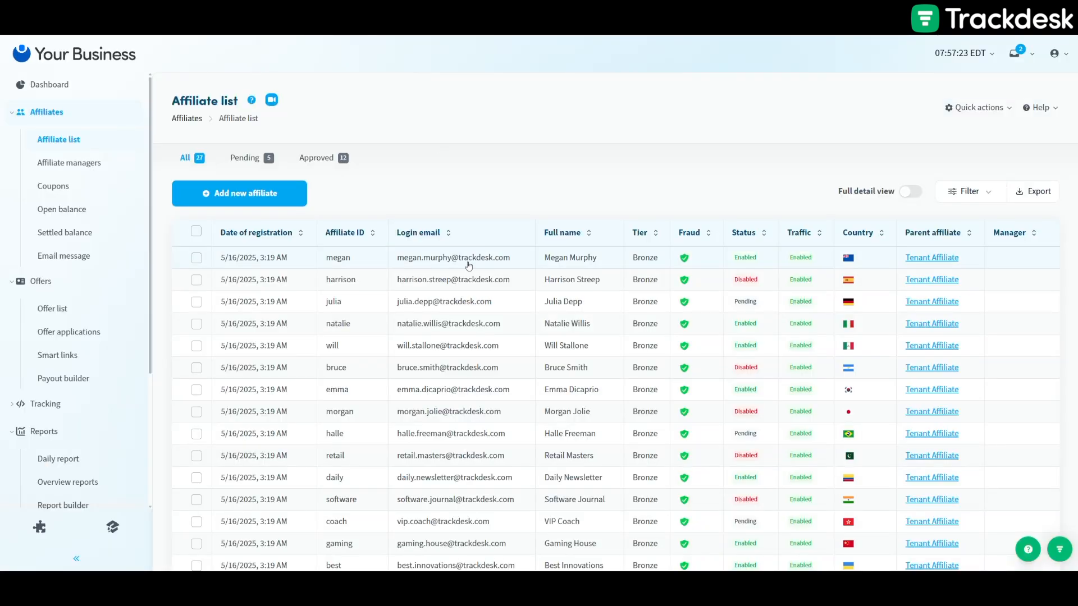
Step: Open the Affiliate registration data page in the affiliates settings
scroll(106, 345, "down", 3)
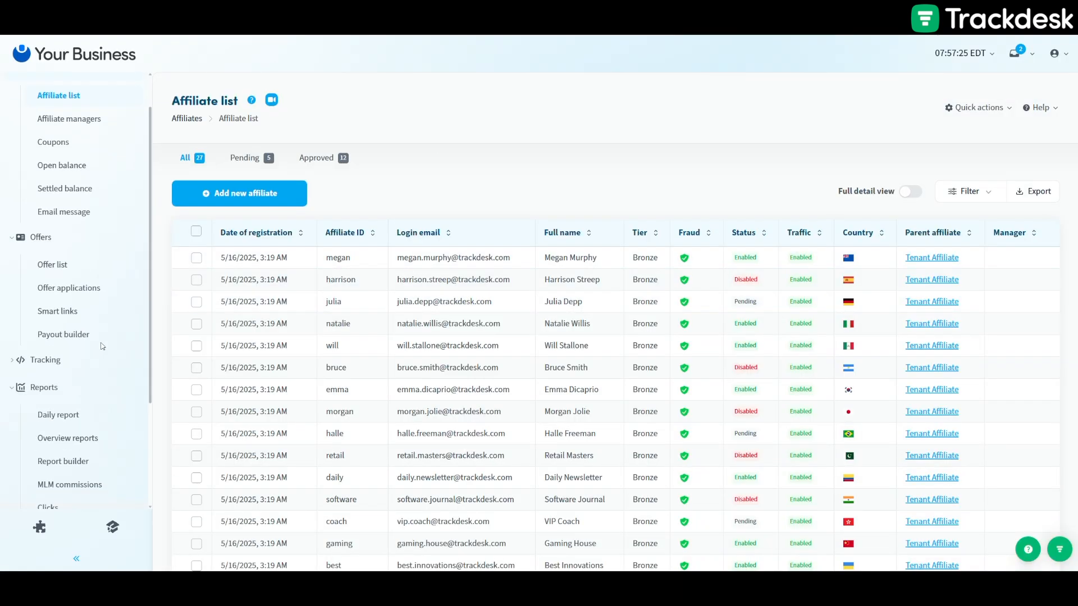
scroll(73, 359, "down", 1)
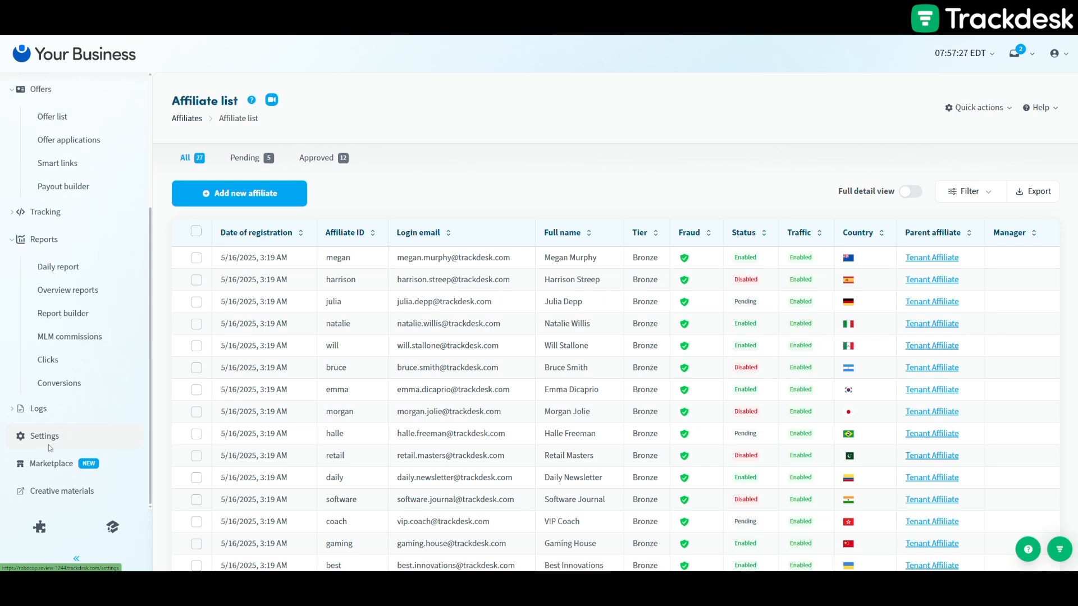
left_click(48, 444)
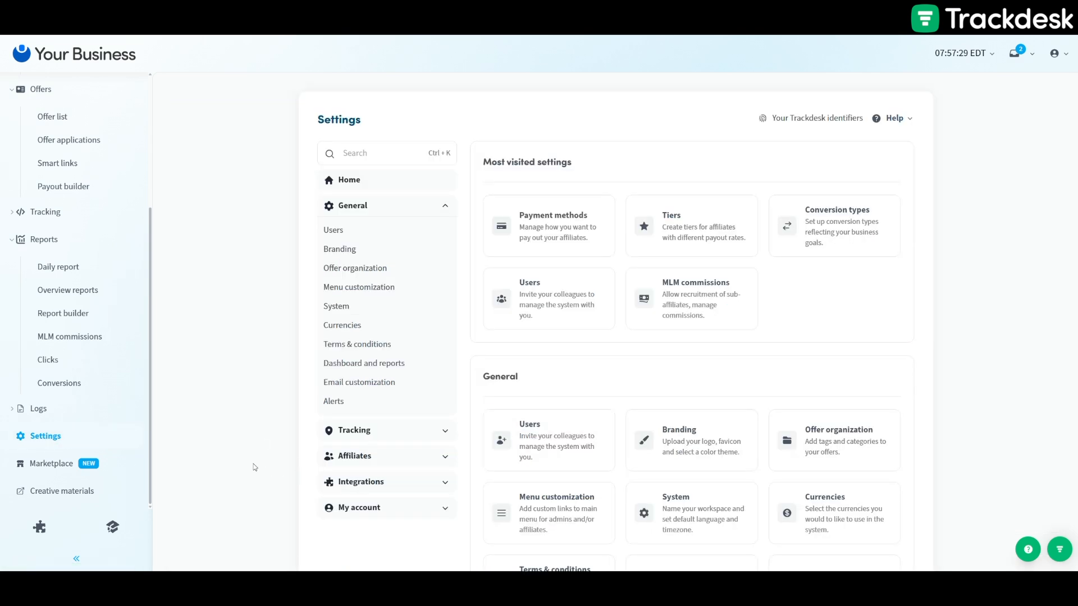
left_click(393, 460)
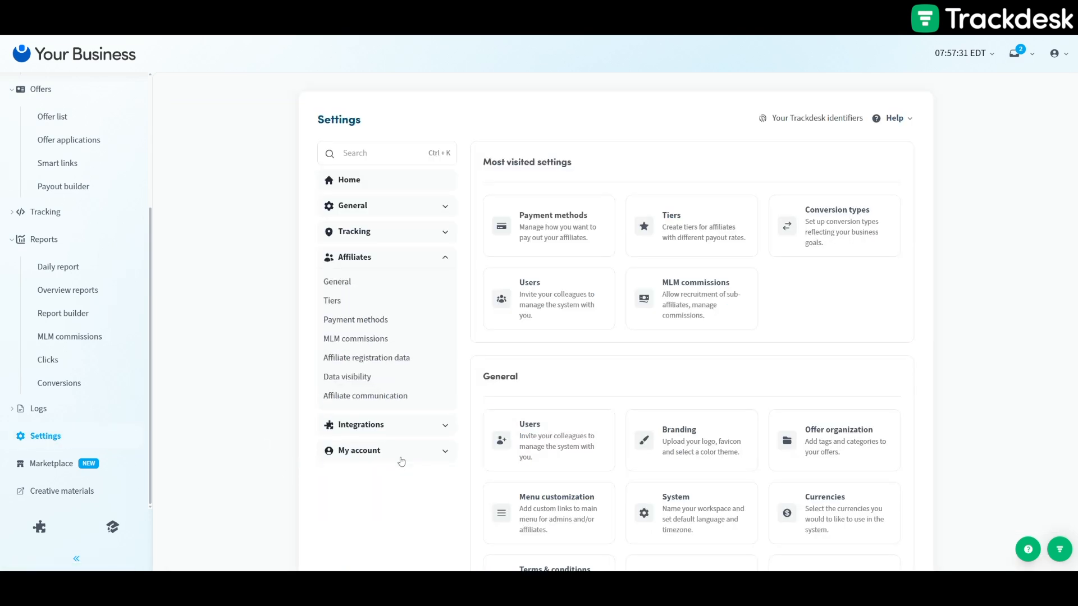
left_click(367, 357)
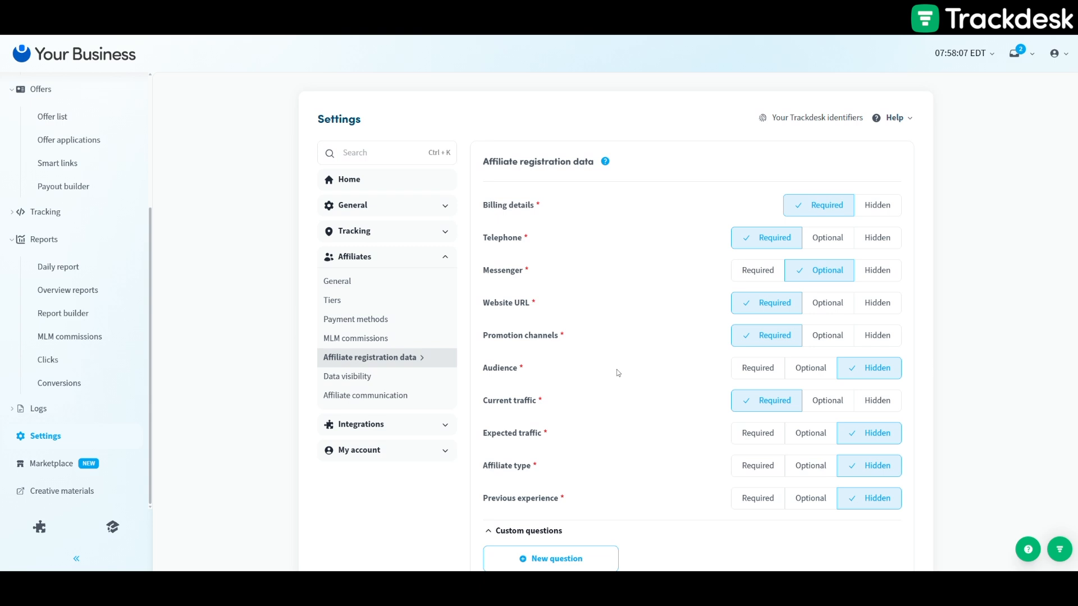
Step: Add a blank custom question to the affiliate registration form, inspect its visibility and answer type options, and collapse the custom questions
scroll(617, 373, "down", 2)
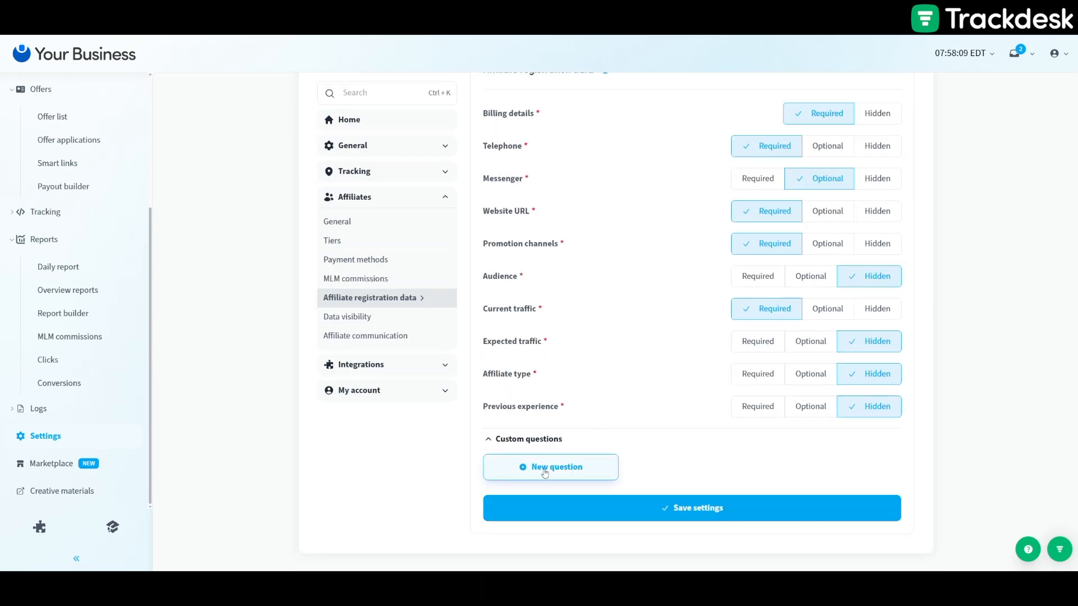
left_click(544, 473)
scroll(621, 436, "down", 3)
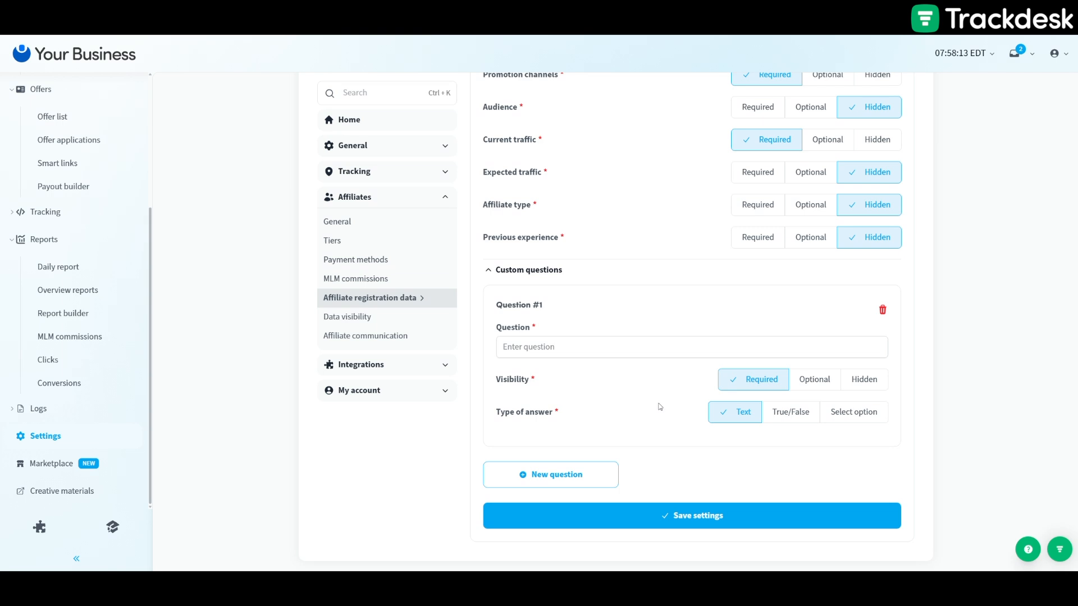
left_click(491, 270)
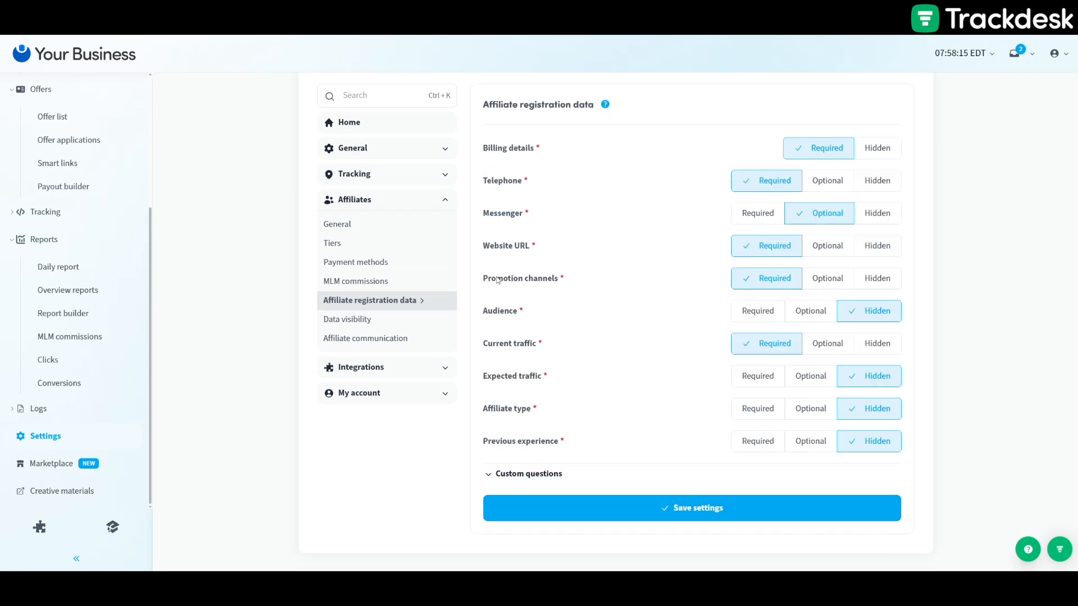
scroll(583, 383, "up", 1)
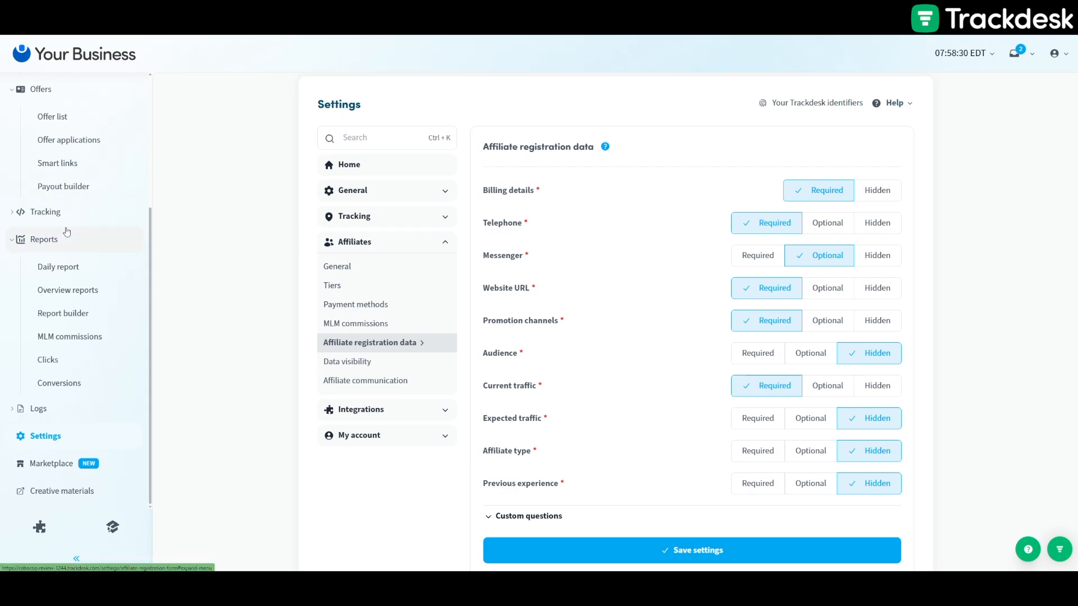
Step: Return from the affiliate registration data settings to the affiliate list
scroll(61, 214, "up", 2)
scroll(63, 185, "up", 2)
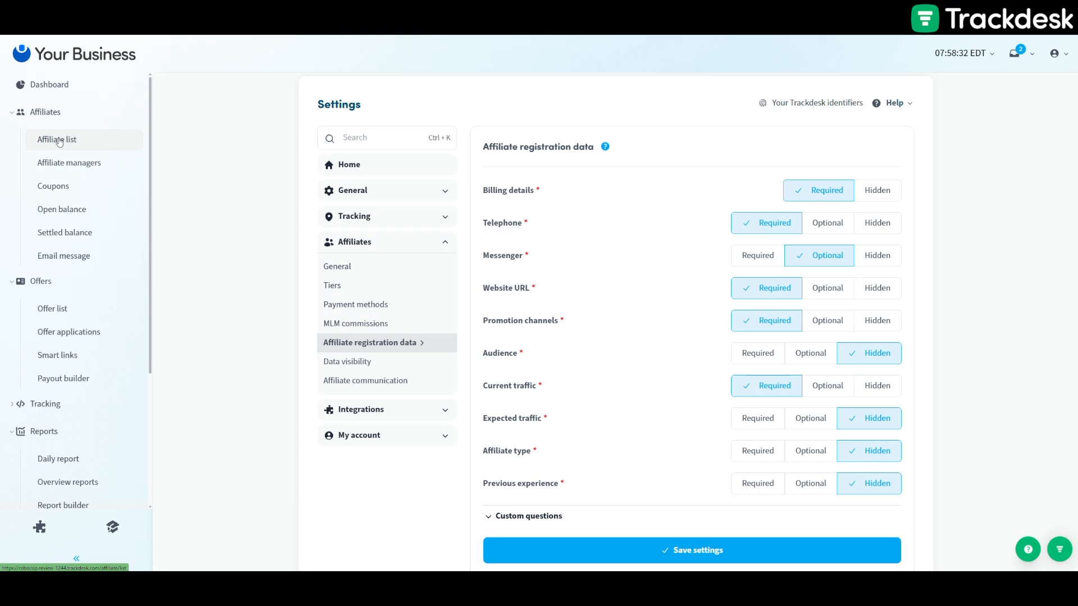
left_click(61, 140)
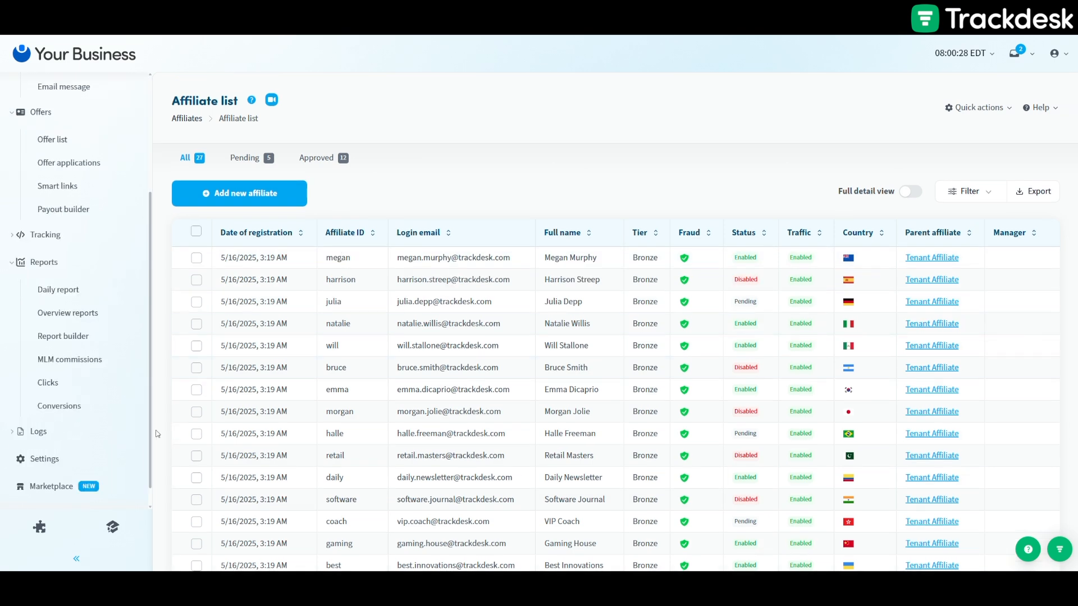
Step: Review the General and Tiers pages in the affiliates settings
left_click(72, 468)
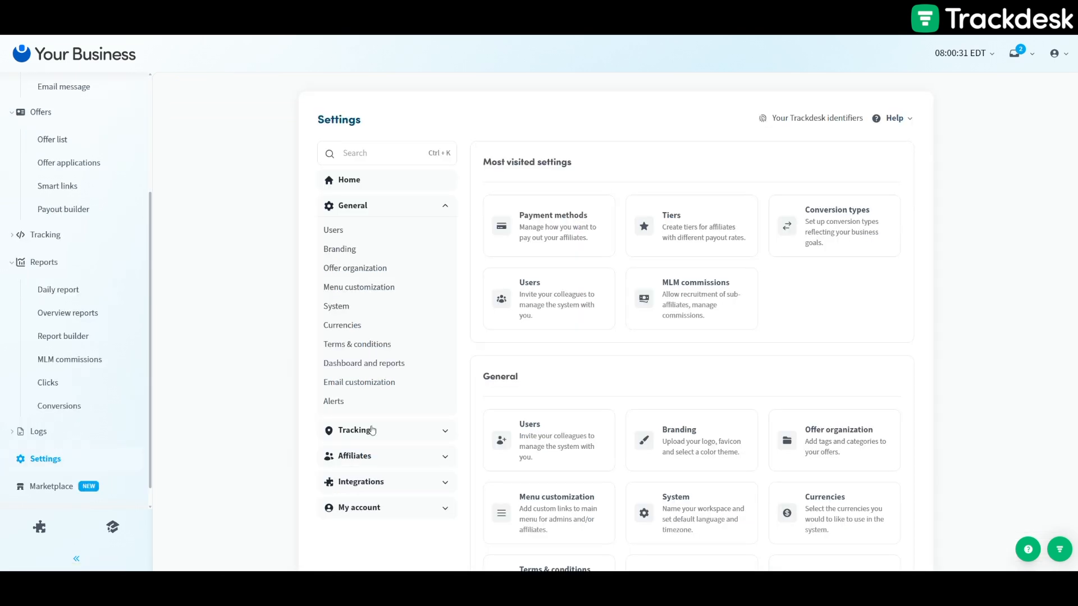
left_click(400, 463)
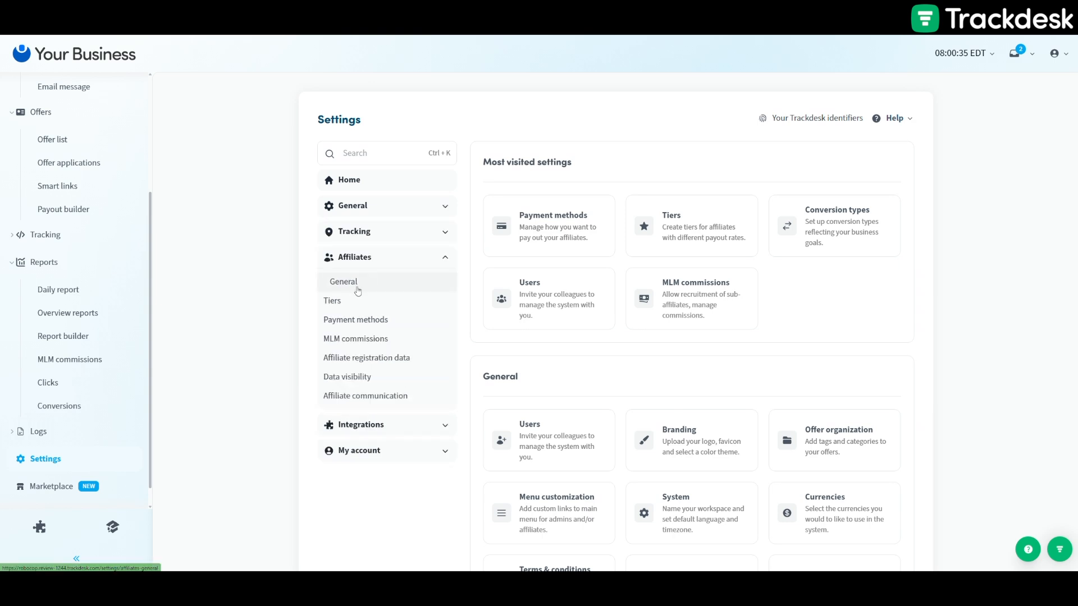
left_click(357, 290)
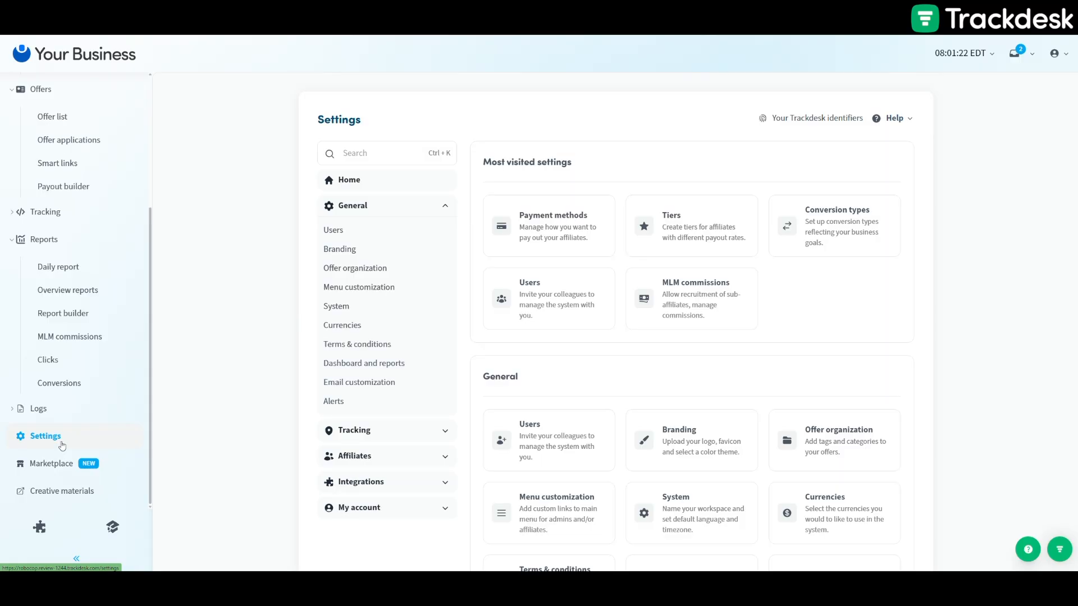
left_click(423, 460)
left_click(347, 286)
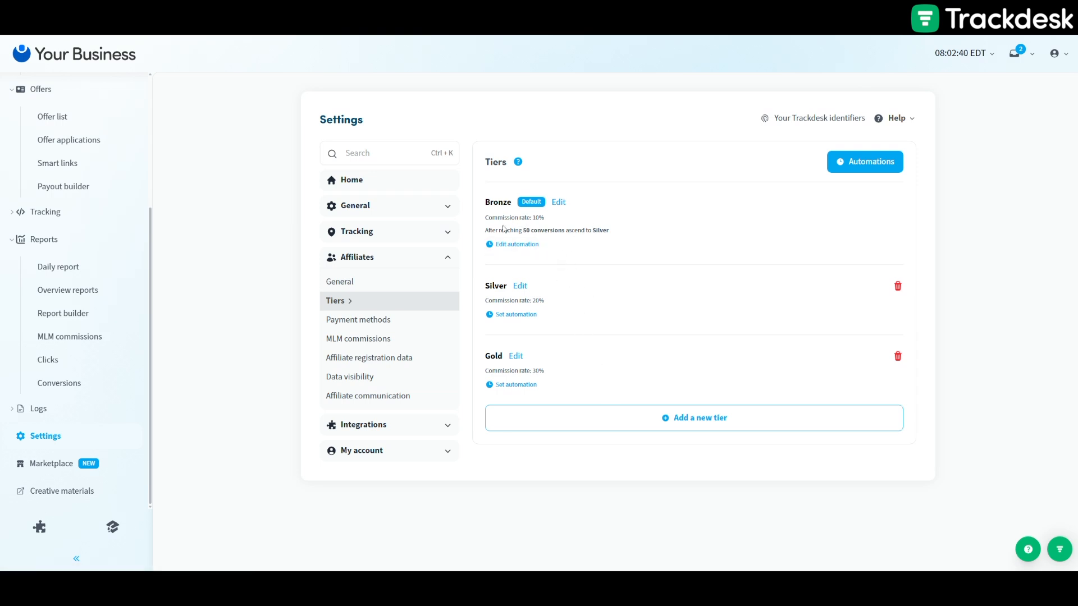
Step: Save the tier automation as Lifetime, based on conversion count for all conversion types, with a Bronze to Silver threshold of 50
left_click(865, 162)
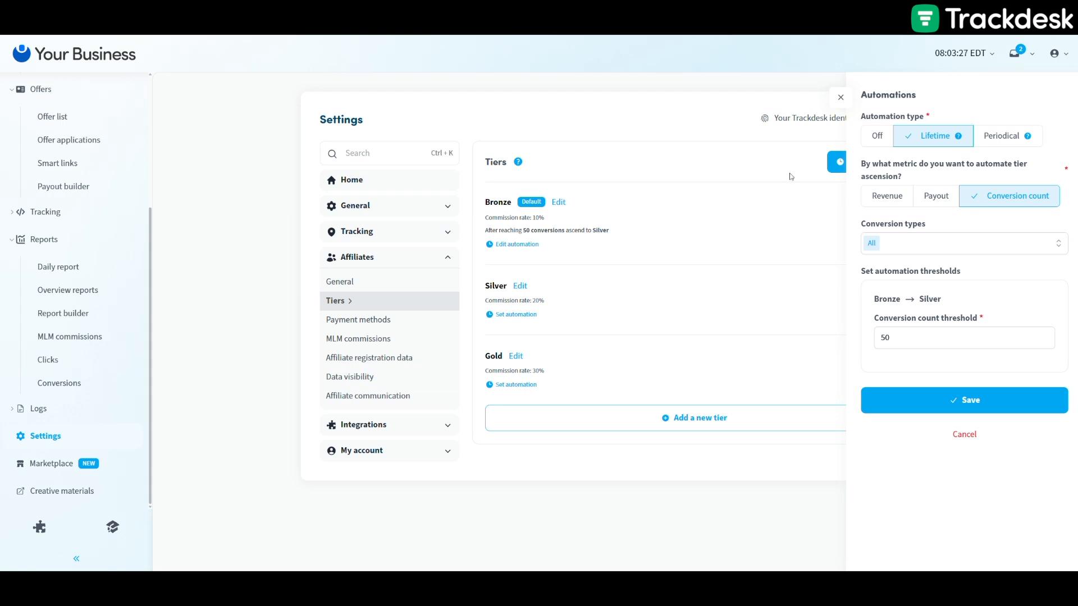
left_click(969, 399)
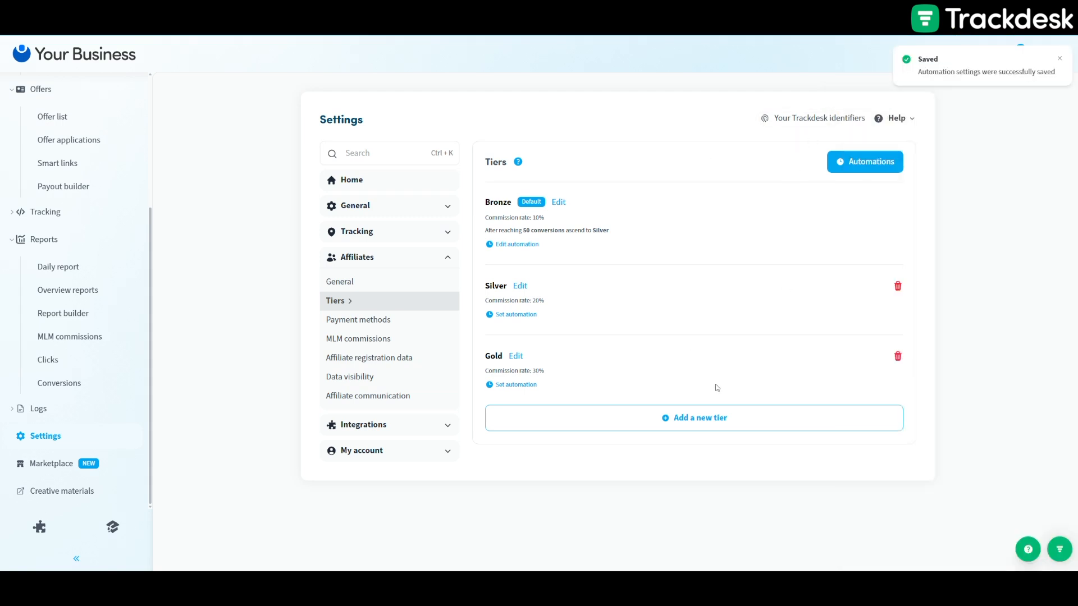
Step: Review the Payment methods page in the affiliates settings and the methods available to add, without adding one
left_click(357, 326)
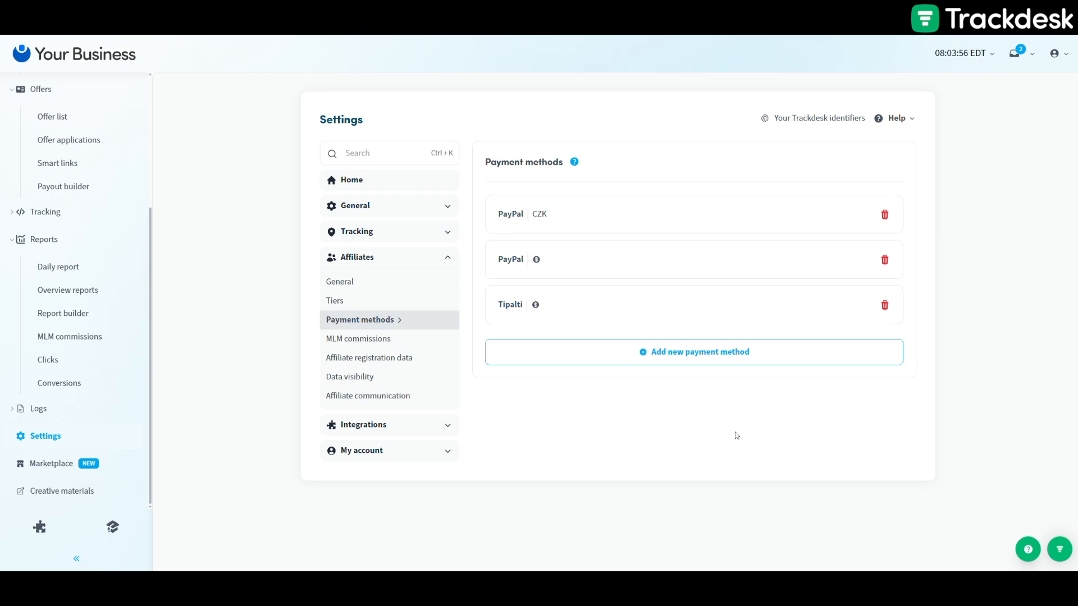
left_click(685, 352)
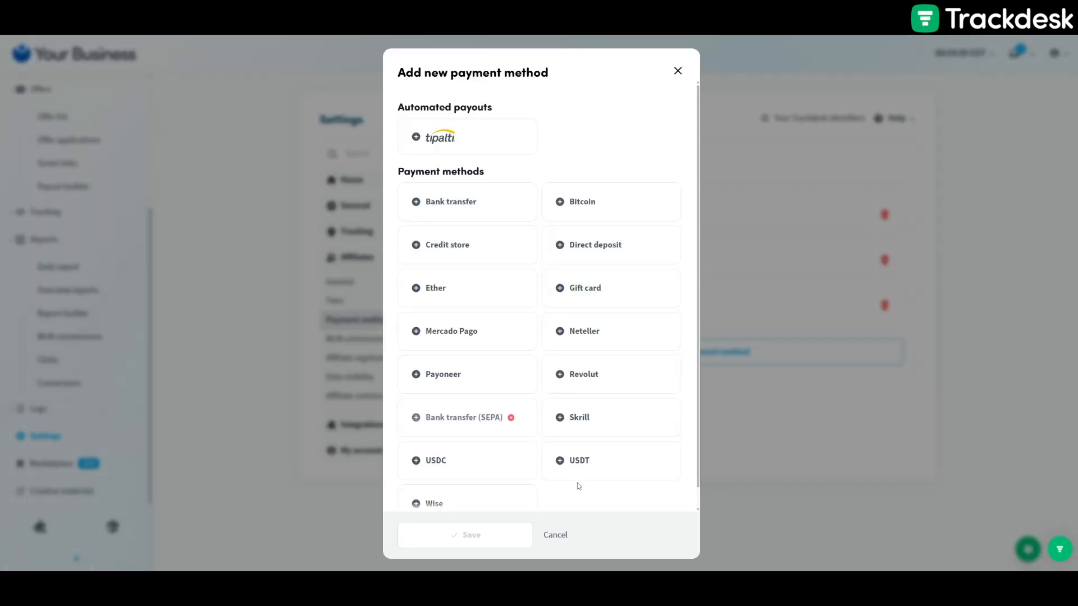
scroll(584, 498, "down", 1)
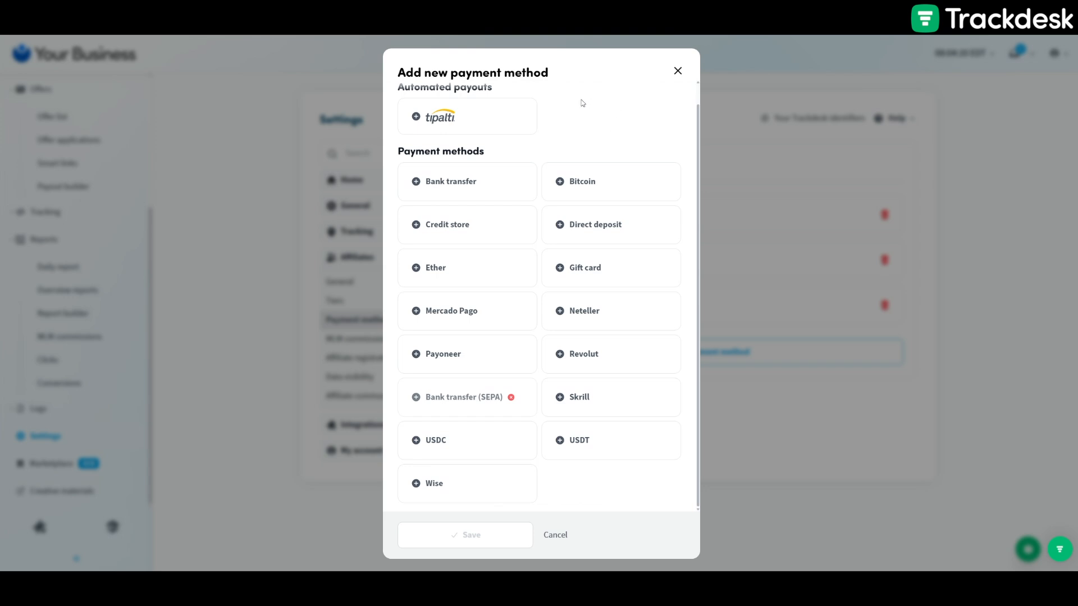
scroll(516, 164, "up", 1)
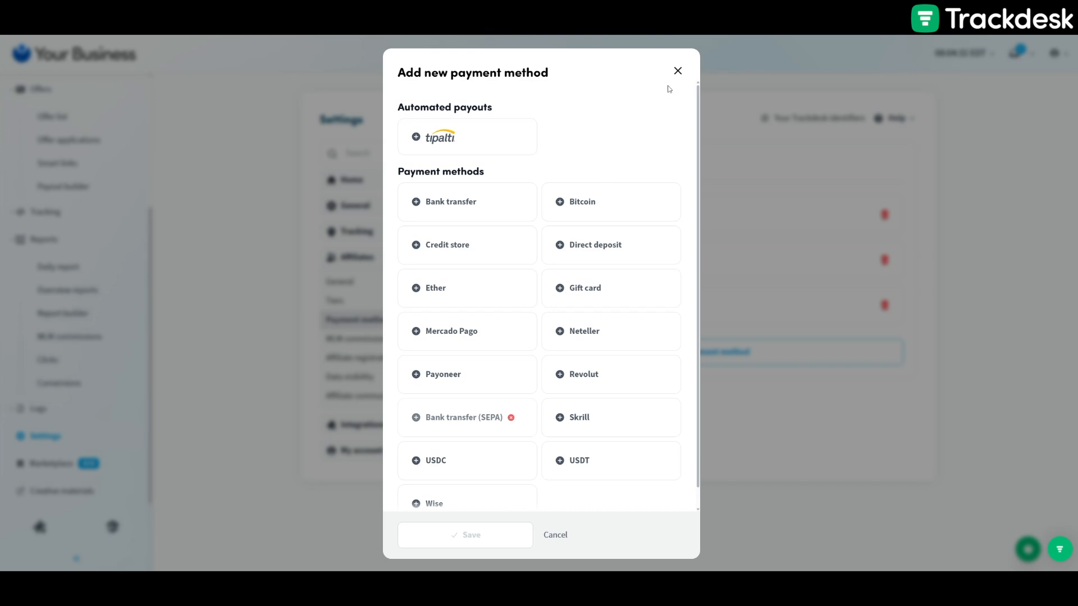
left_click(677, 71)
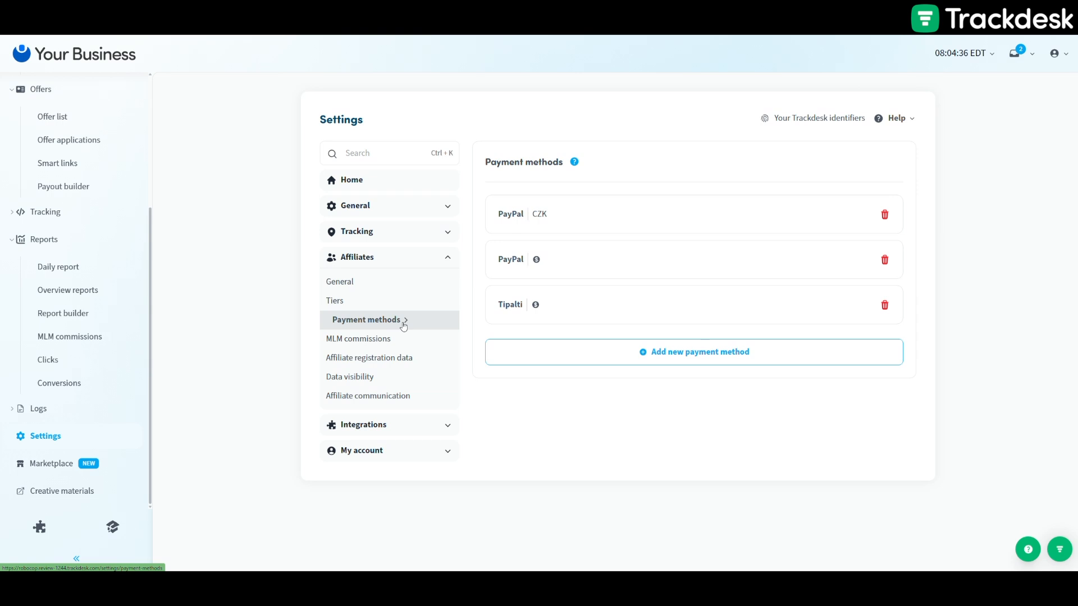
Step: Review the affiliates' open balances and their payment methods on the Open balance page
scroll(124, 337, "up", 3)
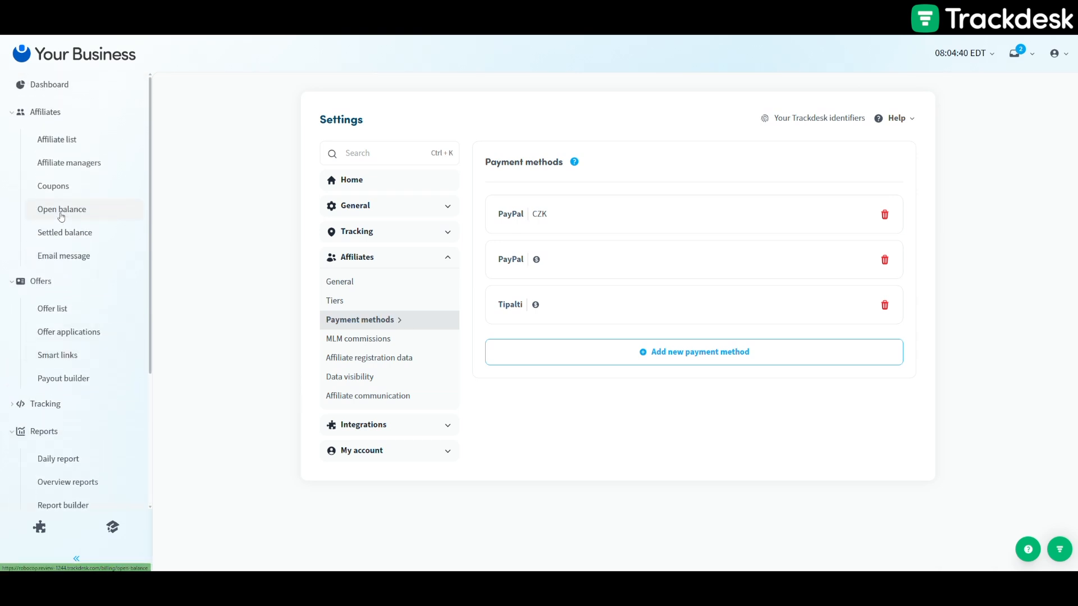
left_click(61, 214)
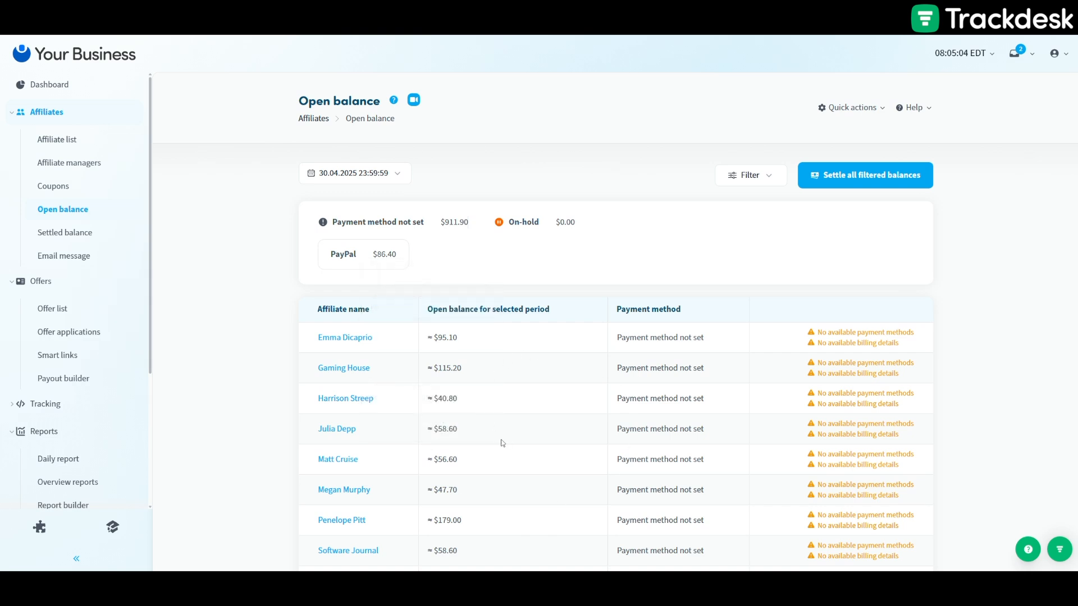
scroll(502, 443, "down", 2)
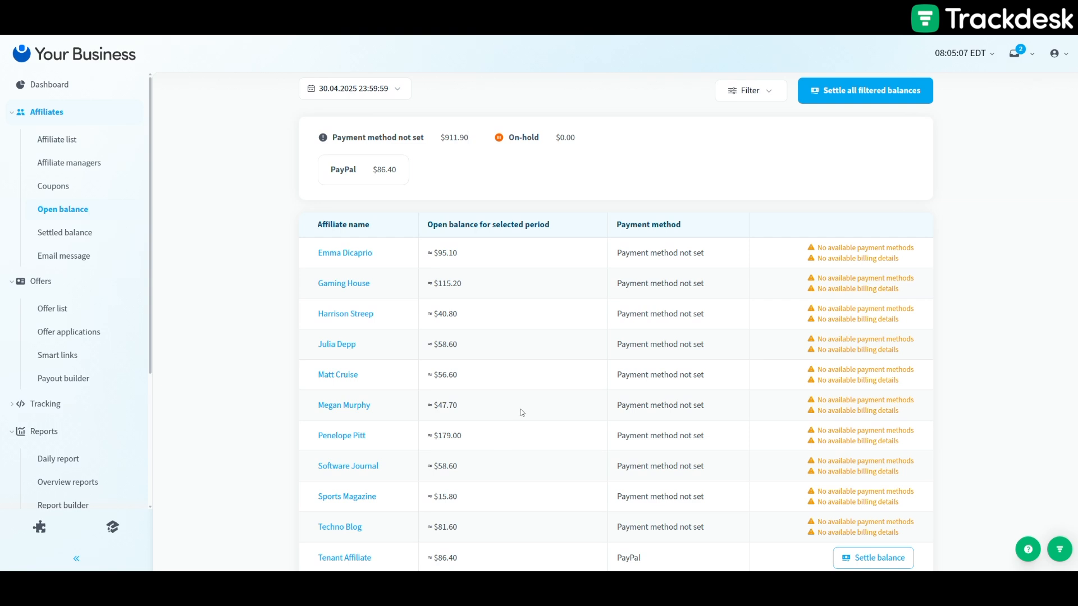
scroll(549, 416, "up", 2)
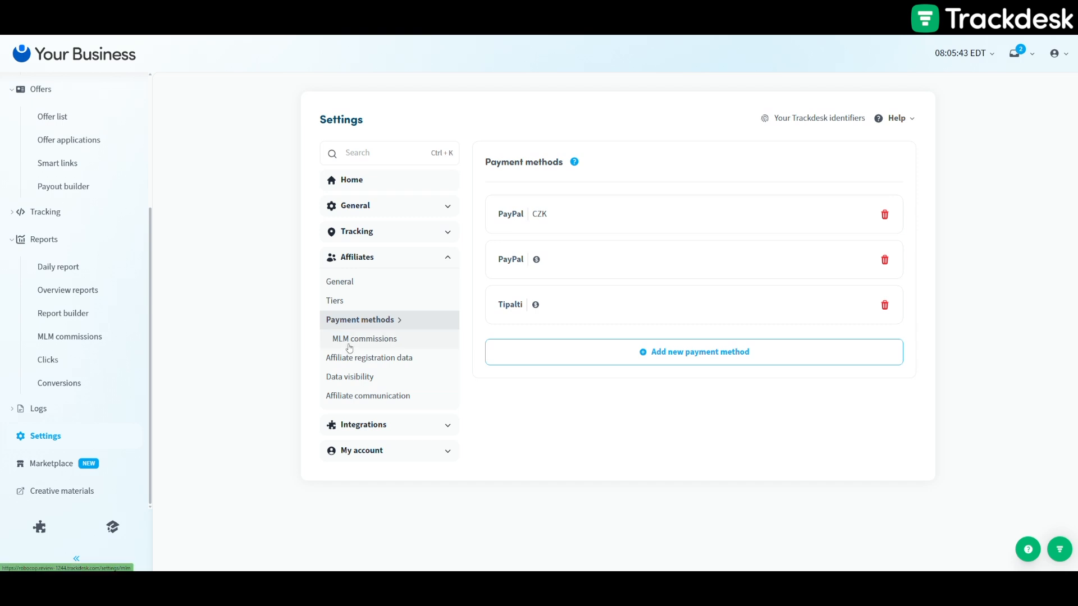
Step: Examine the global commission levels, the multi-level example scenario and the custom individual commissions in the MLM commissions settings
left_click(349, 342)
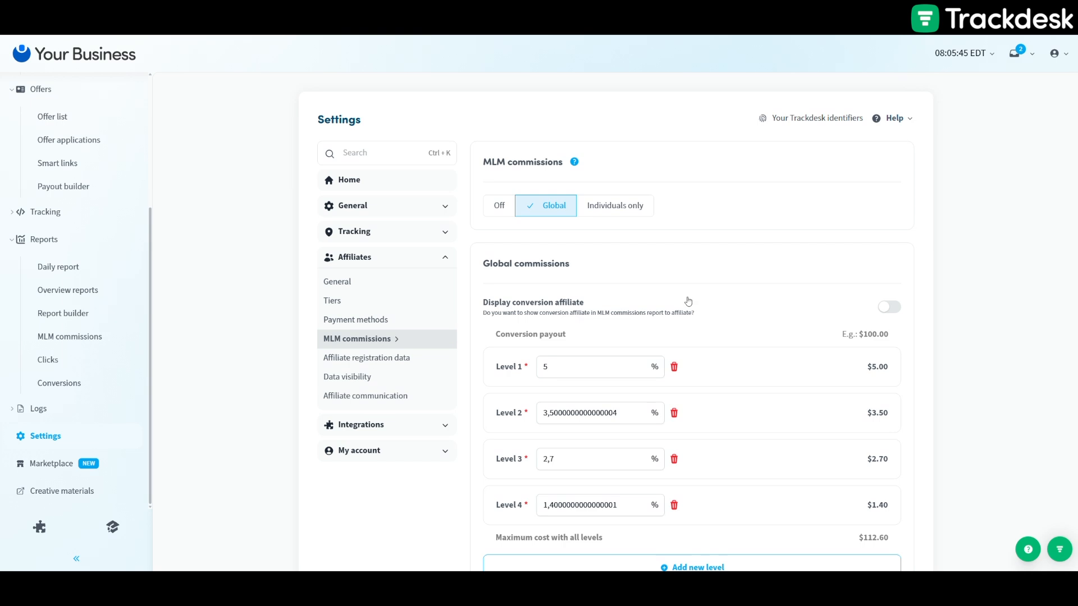
scroll(687, 293, "down", 1)
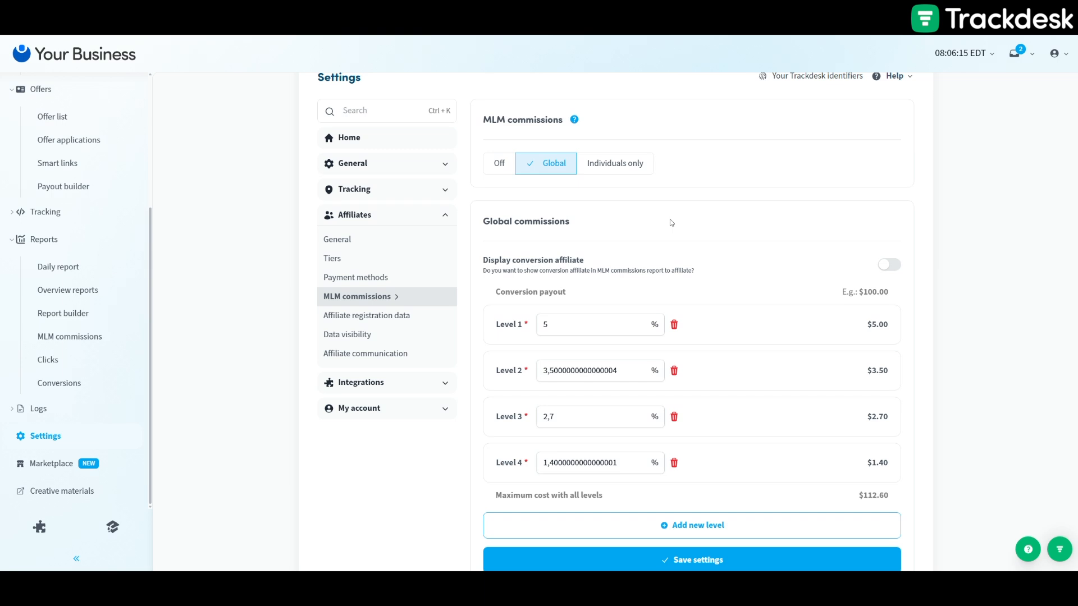
scroll(602, 218, "down", 1)
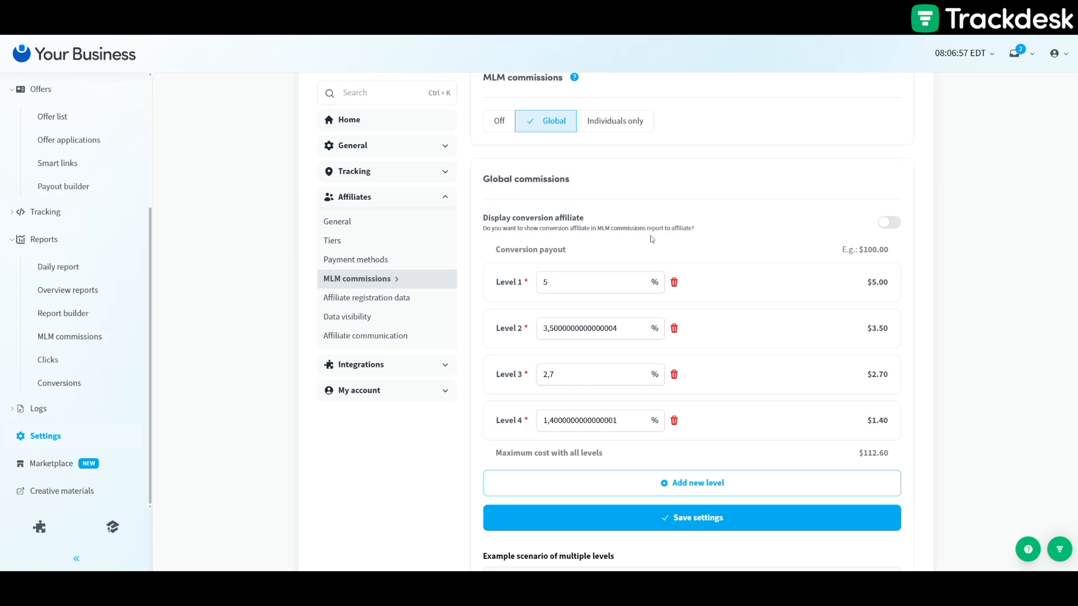
scroll(650, 235, "down", 5)
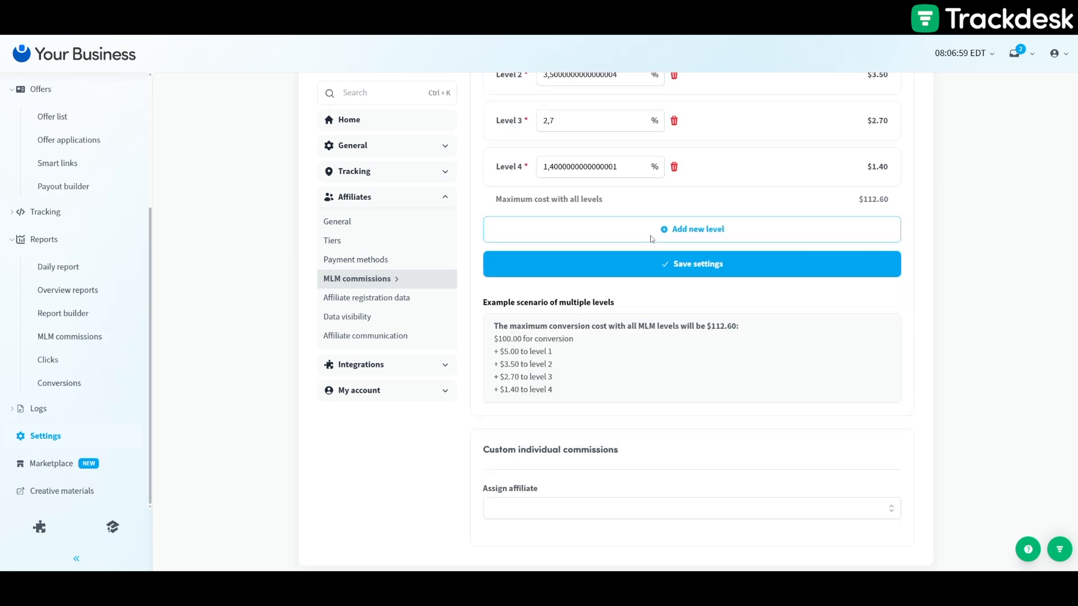
Step: Inspect the custom MLM commission form for the first affiliate offered and close it without saving
left_click(565, 500)
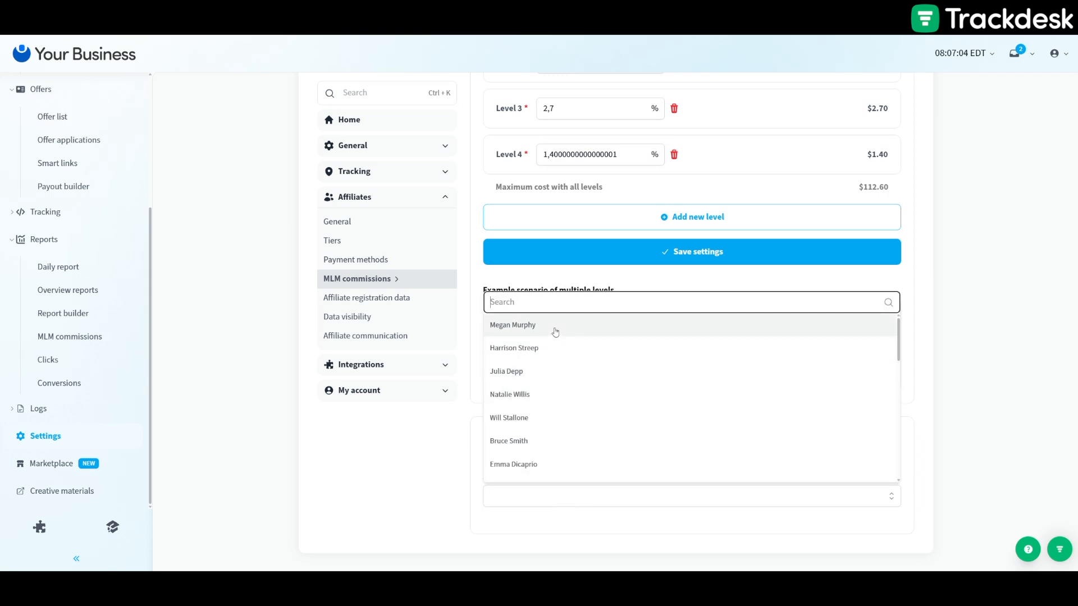
left_click(555, 330)
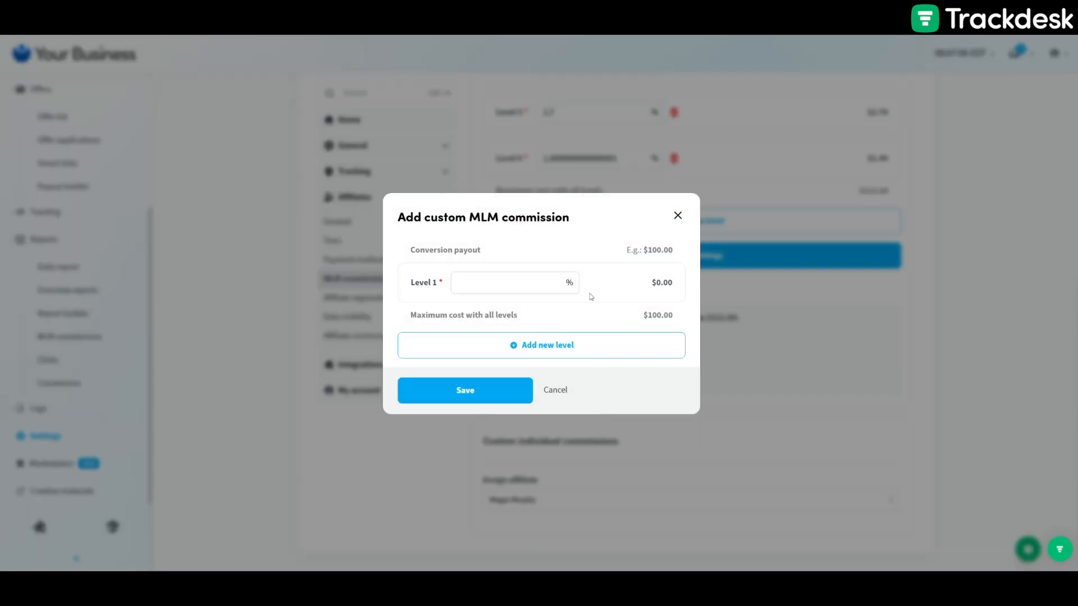
left_click(502, 286)
left_click(677, 216)
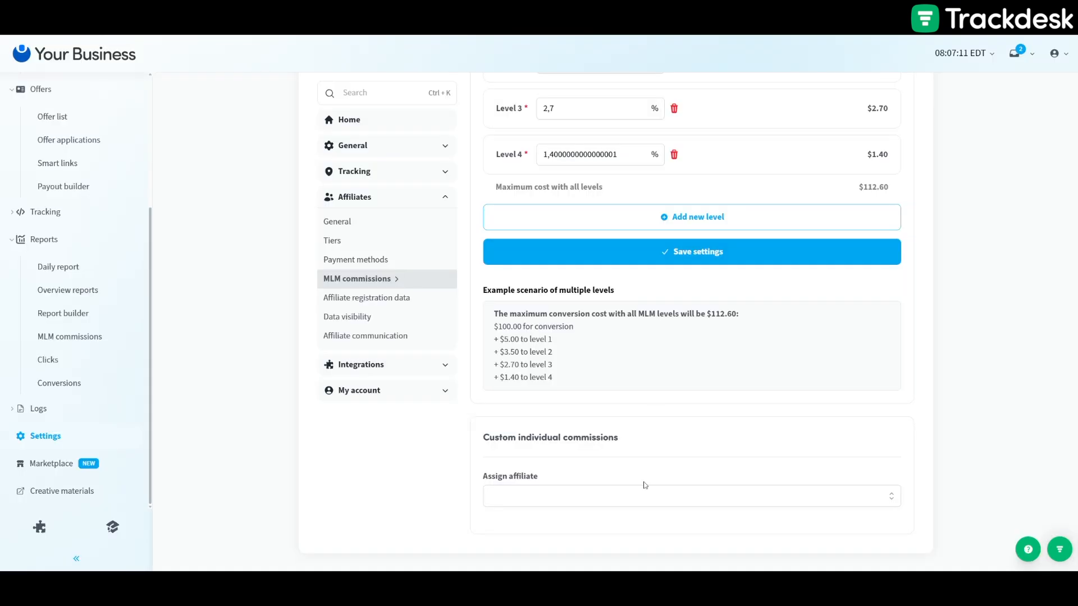
Step: Switch the MLM commissions mode to Individuals only
scroll(645, 485, "up", 6)
left_click(615, 206)
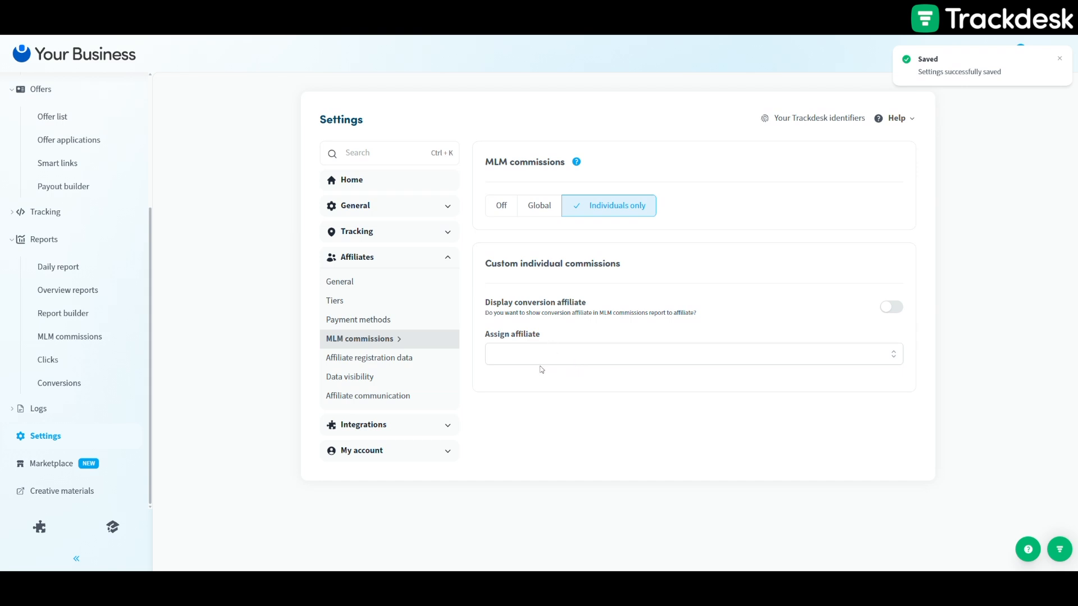
Step: Review the Affiliate registration data settings and open the Affiliate communication page
left_click(374, 364)
scroll(595, 330, "down", 1)
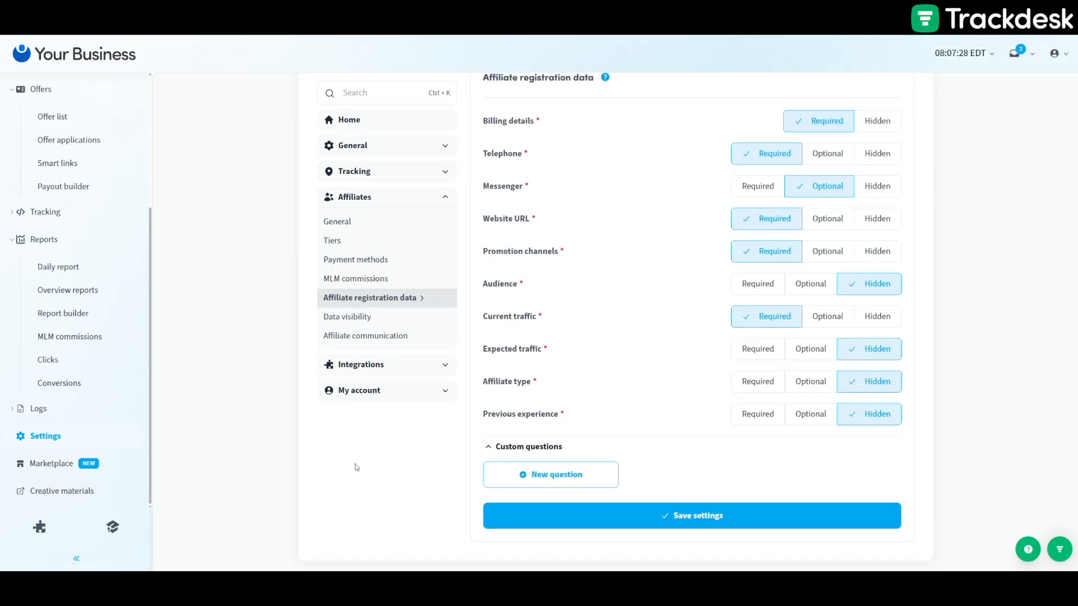
left_click(365, 337)
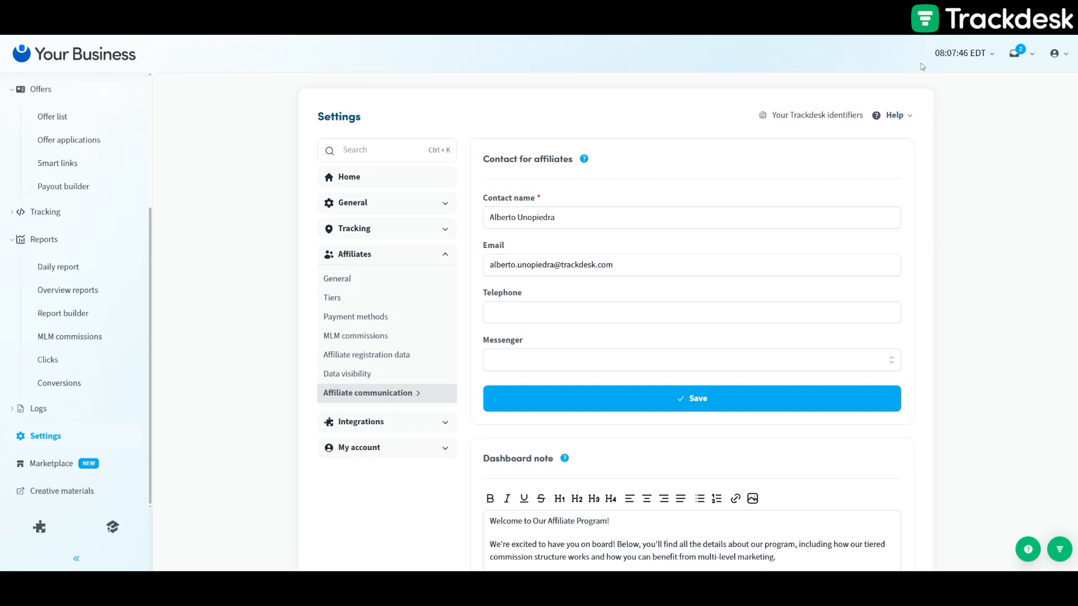
Step: Open the first affiliate's details from the affiliate list and impersonate that affiliate
scroll(267, 433, "up", 1)
scroll(41, 174, "up", 2)
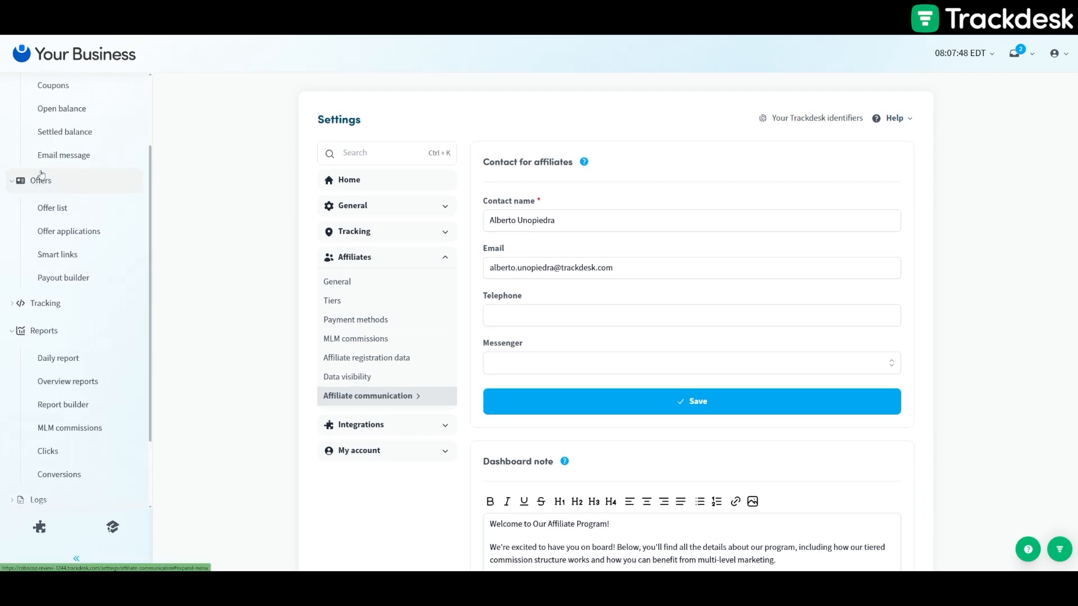
scroll(41, 174, "up", 2)
left_click(51, 139)
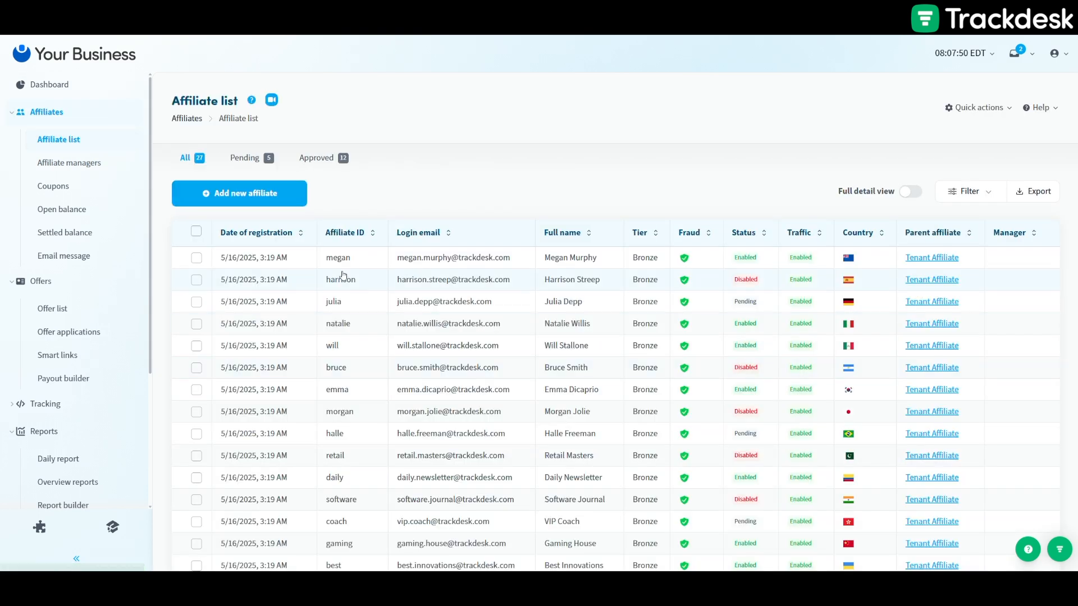
left_click(393, 258)
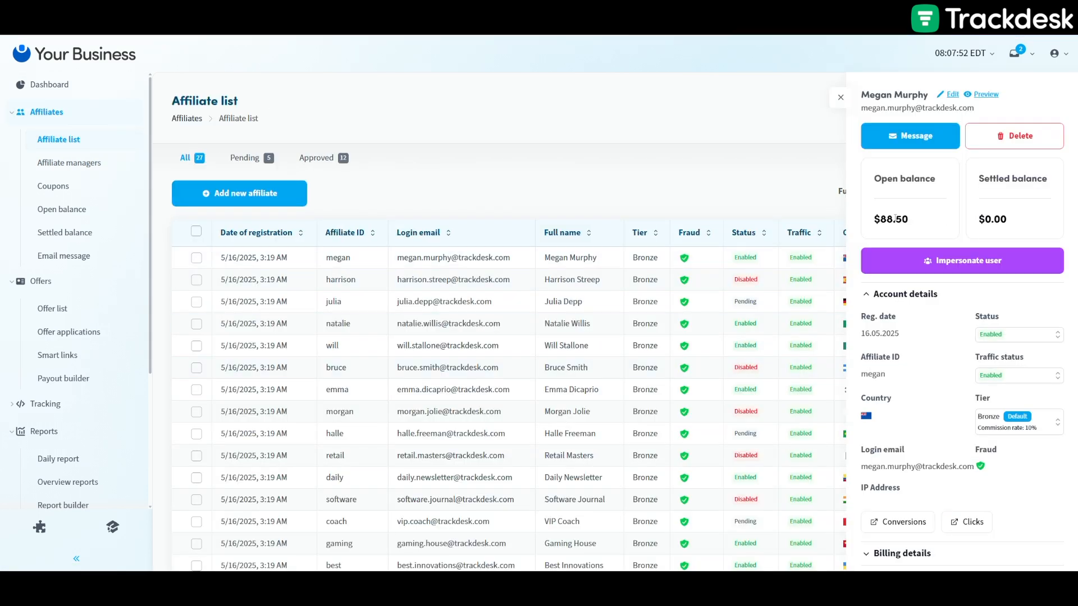
left_click(965, 261)
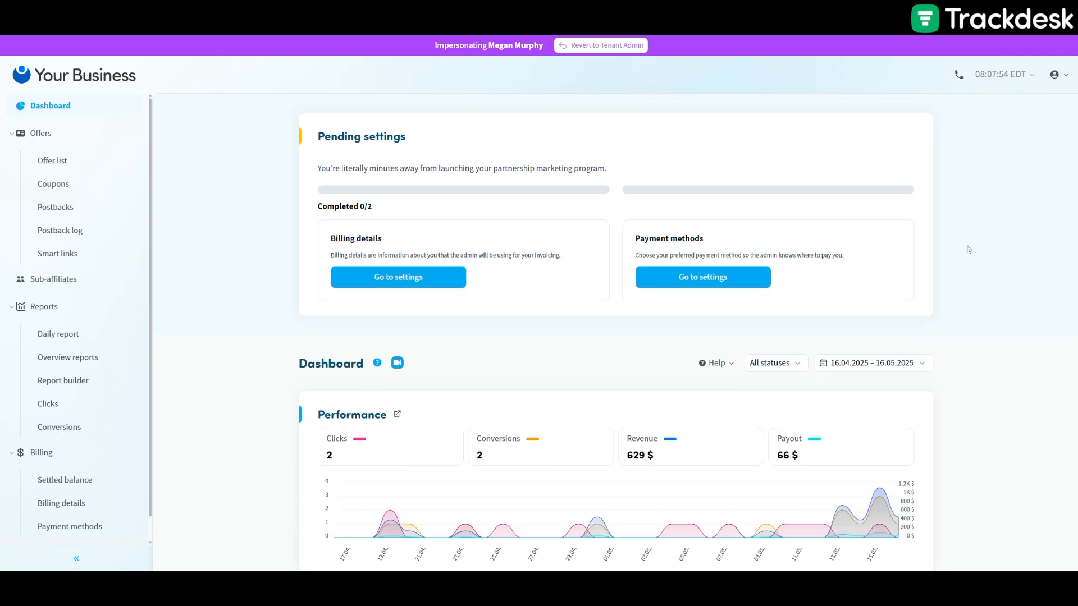
Step: View the contact details offered to the impersonated affiliate and revert to the tenant admin
left_click(959, 77)
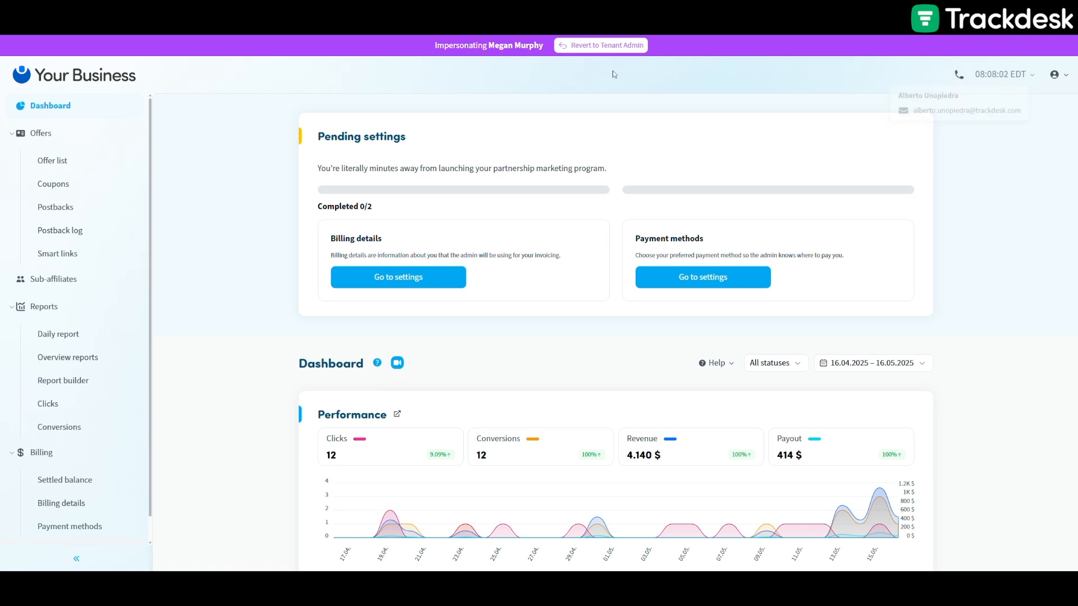
left_click(585, 46)
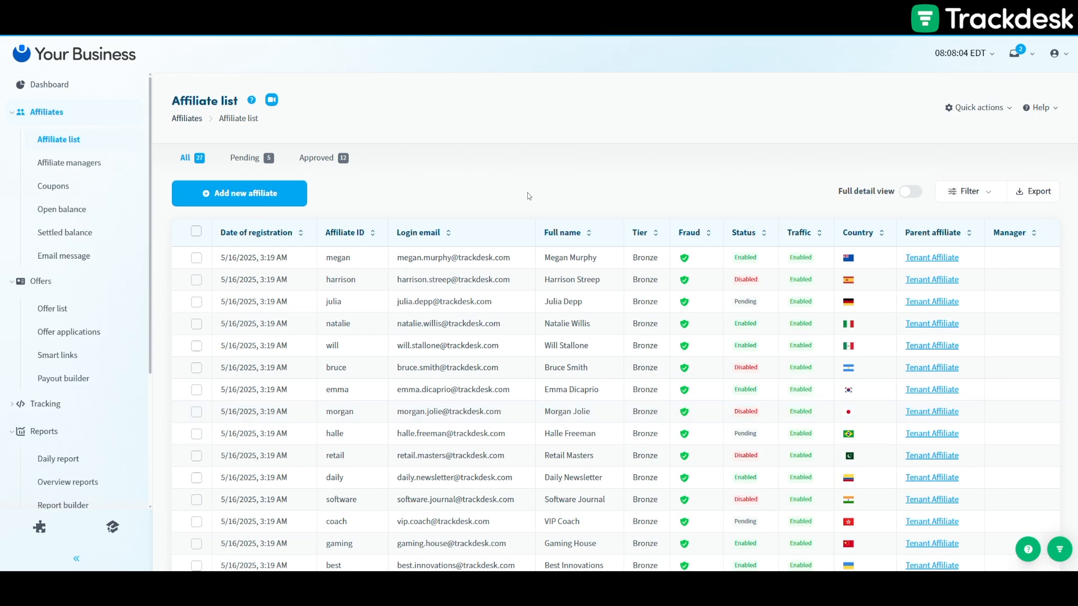
Step: Return to the Affiliate communication settings and read through the contact section and the dashboard note for affiliates
scroll(90, 473, "down", 3)
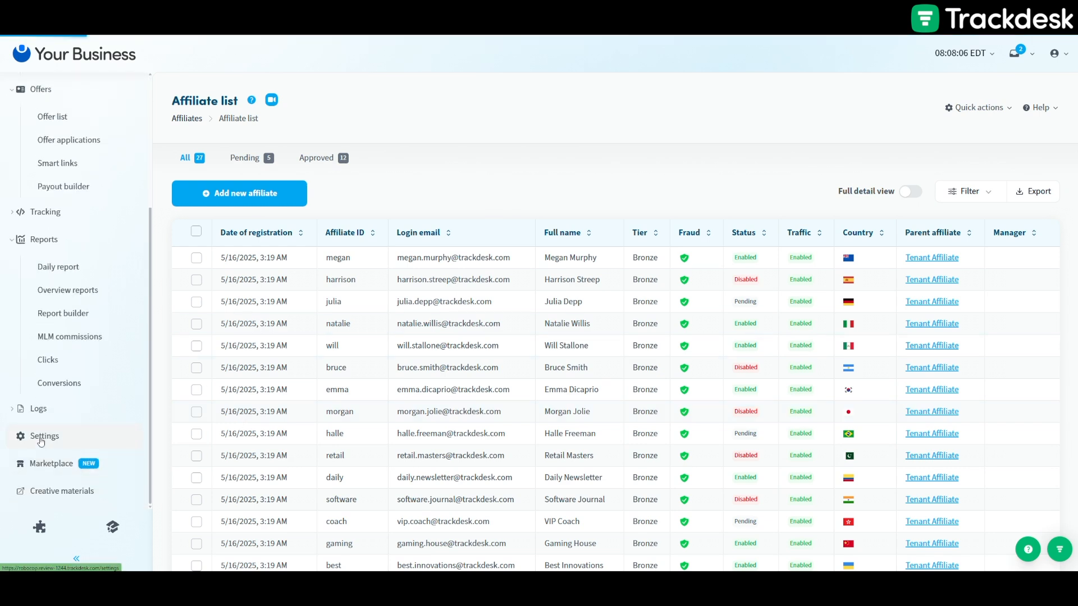
left_click(45, 439)
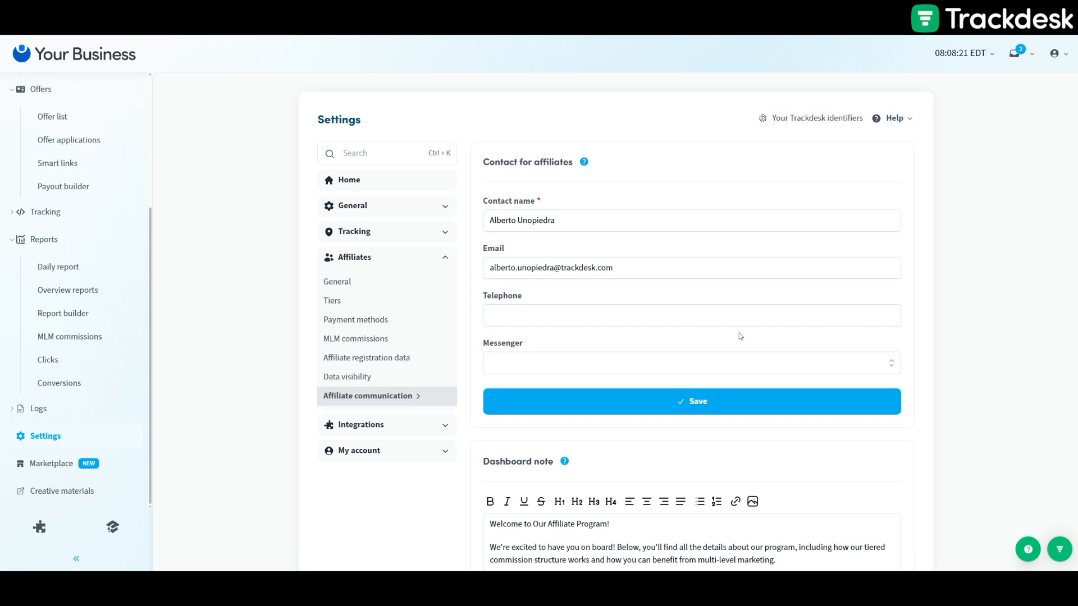
scroll(739, 336, "down", 2)
scroll(741, 336, "down", 3)
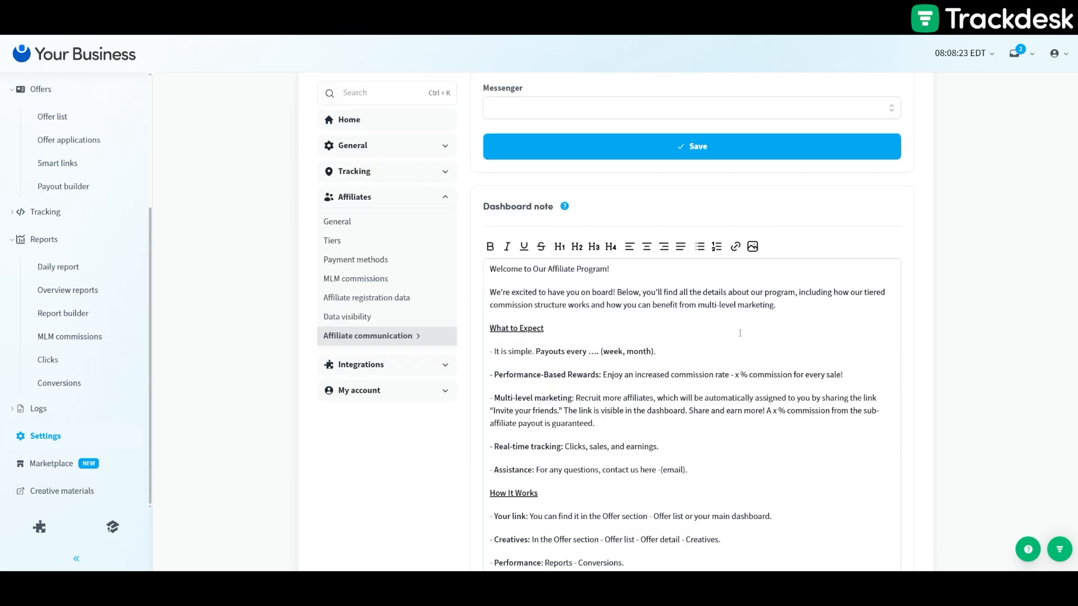
scroll(740, 333, "down", 2)
scroll(740, 333, "down", 1)
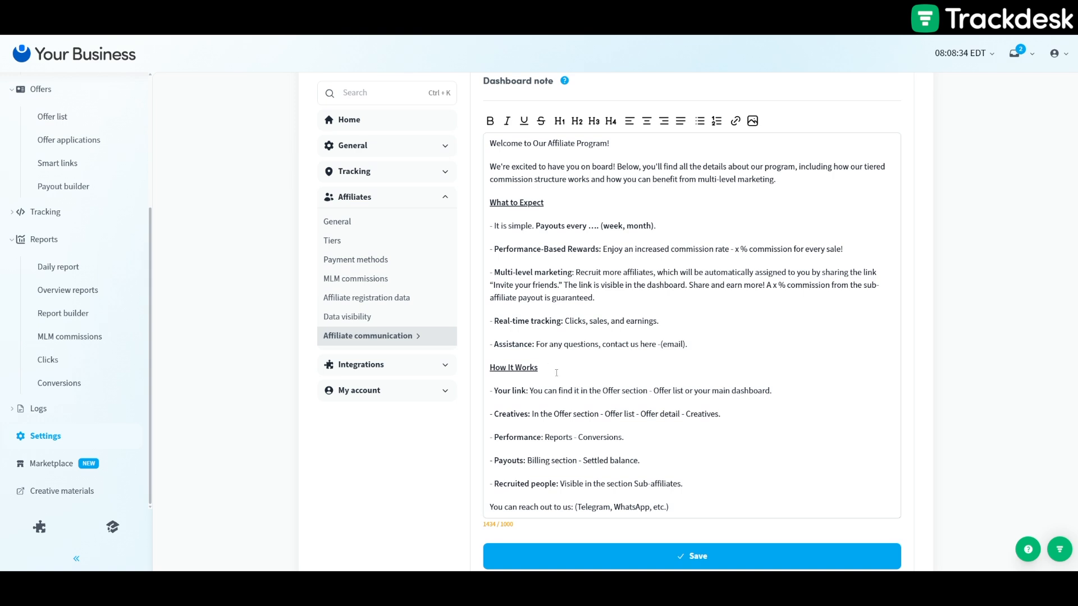
scroll(556, 373, "down", 1)
scroll(556, 373, "up", 1)
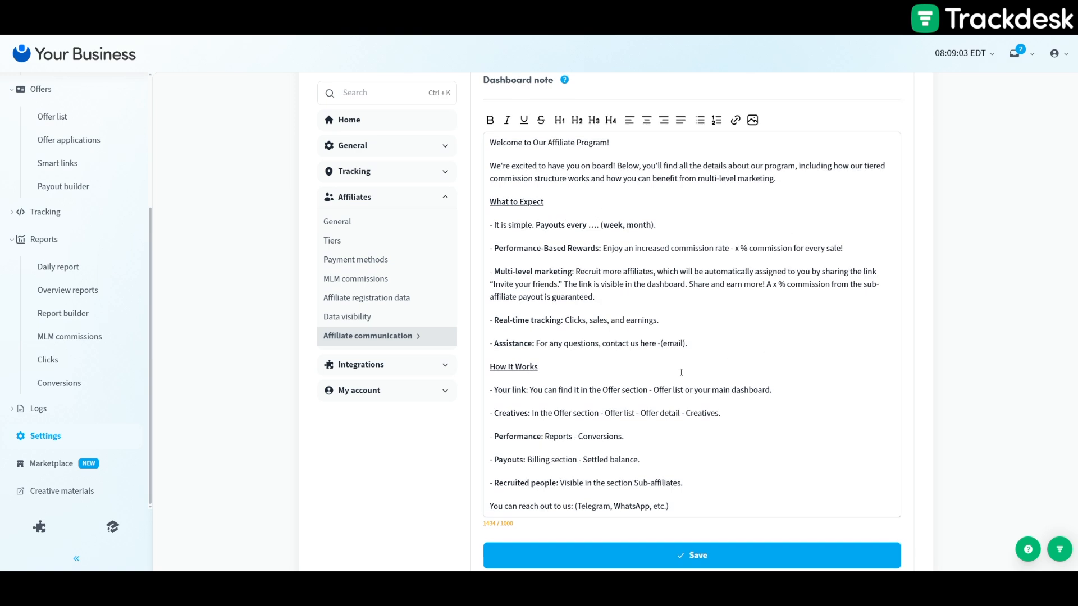
scroll(677, 372, "down", 1)
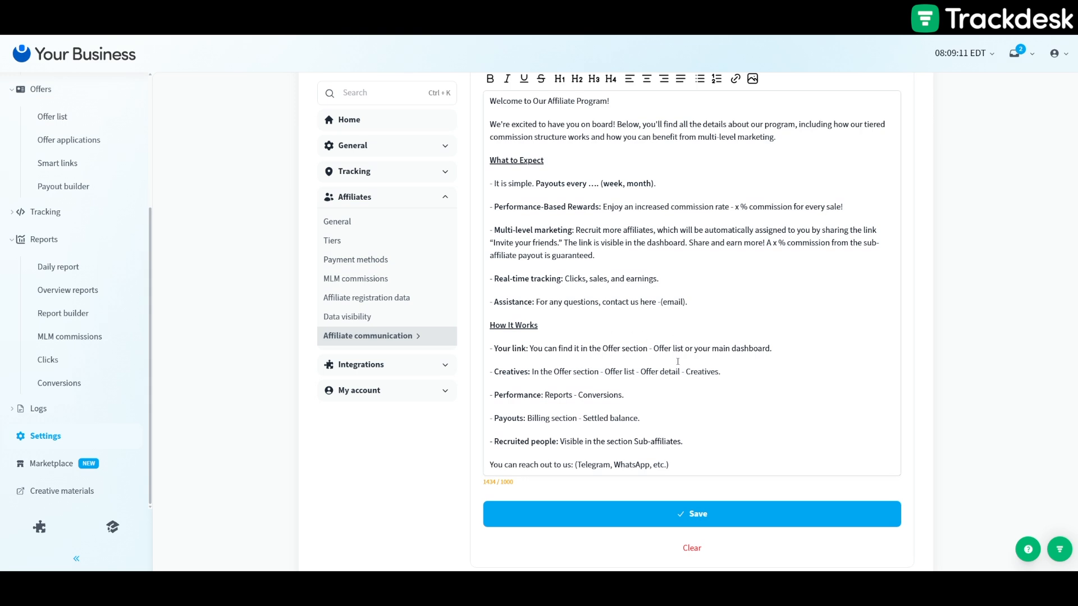
Step: Leave the Affiliate communication settings and open the affiliates' Open balance page
scroll(755, 417, "up", 1)
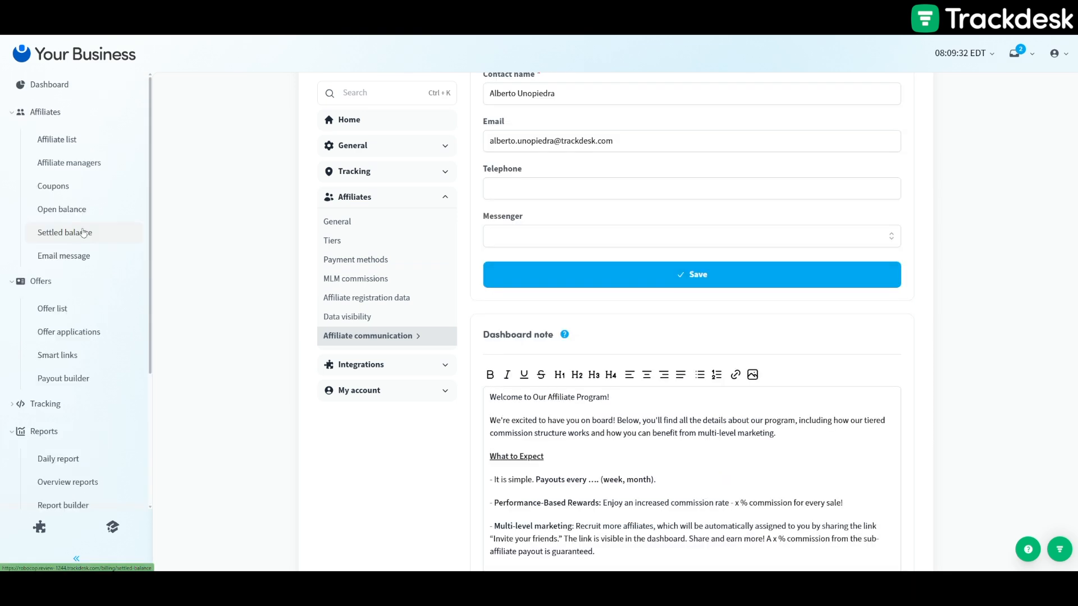
left_click(49, 213)
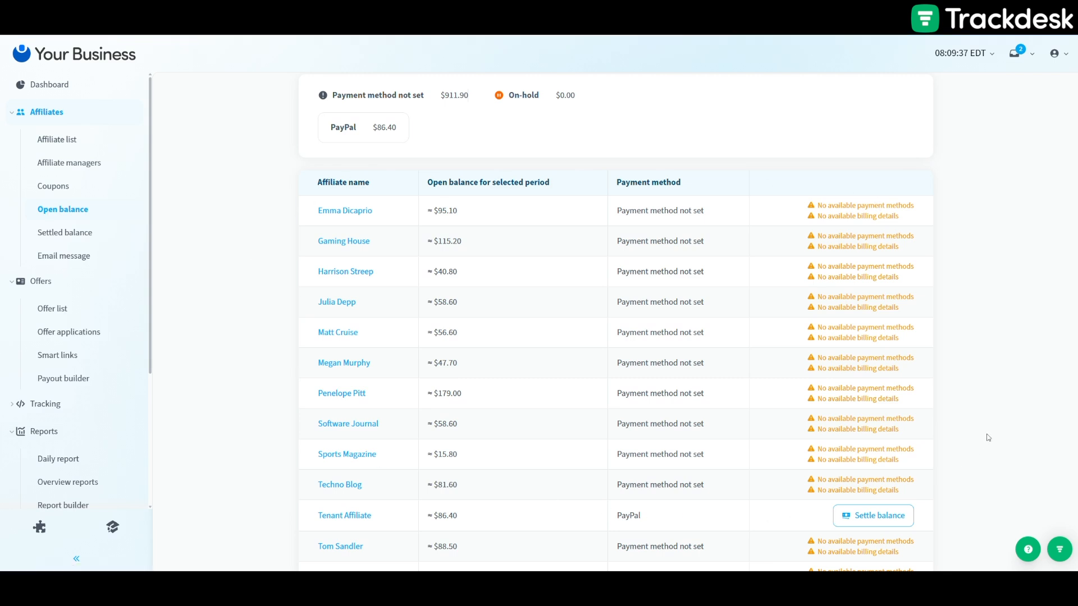
Step: Set the cutoff date for the affiliates' open balances to 30 April 2025
scroll(724, 485, "up", 3)
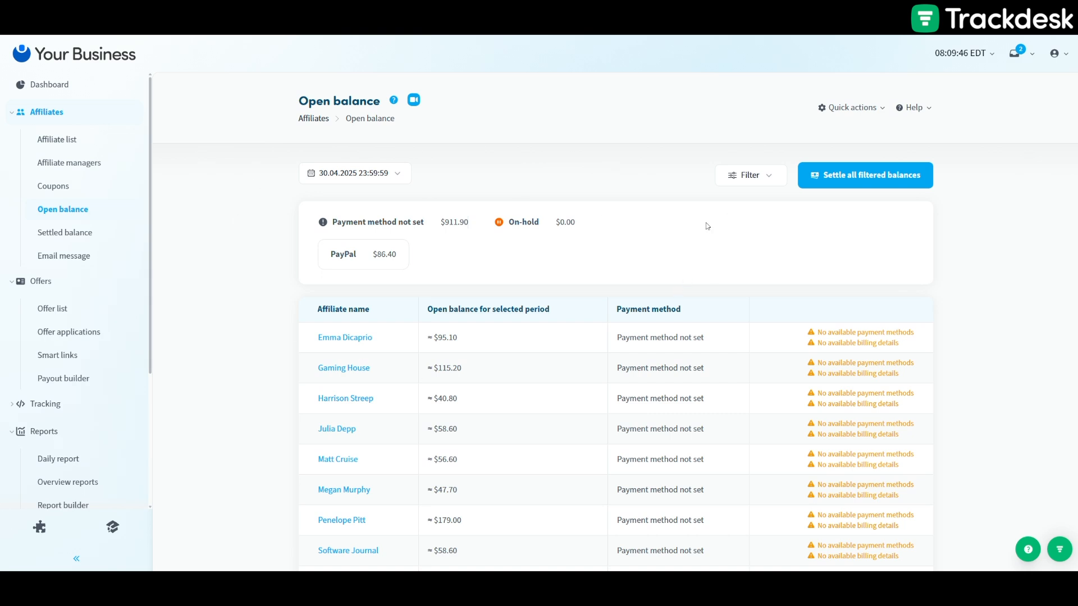
left_click(367, 181)
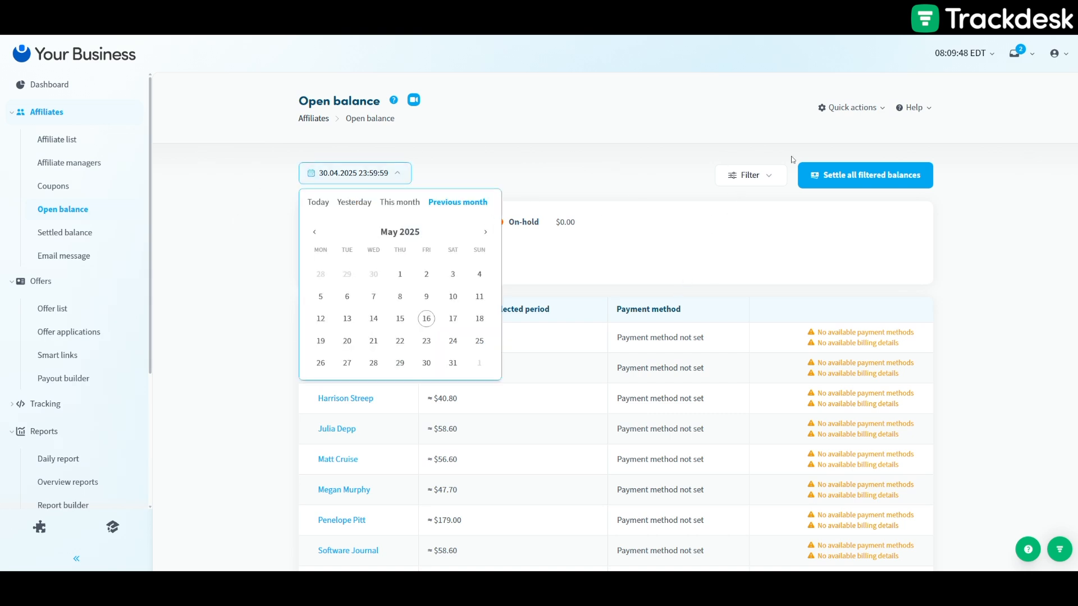
left_click(314, 232)
left_click(373, 365)
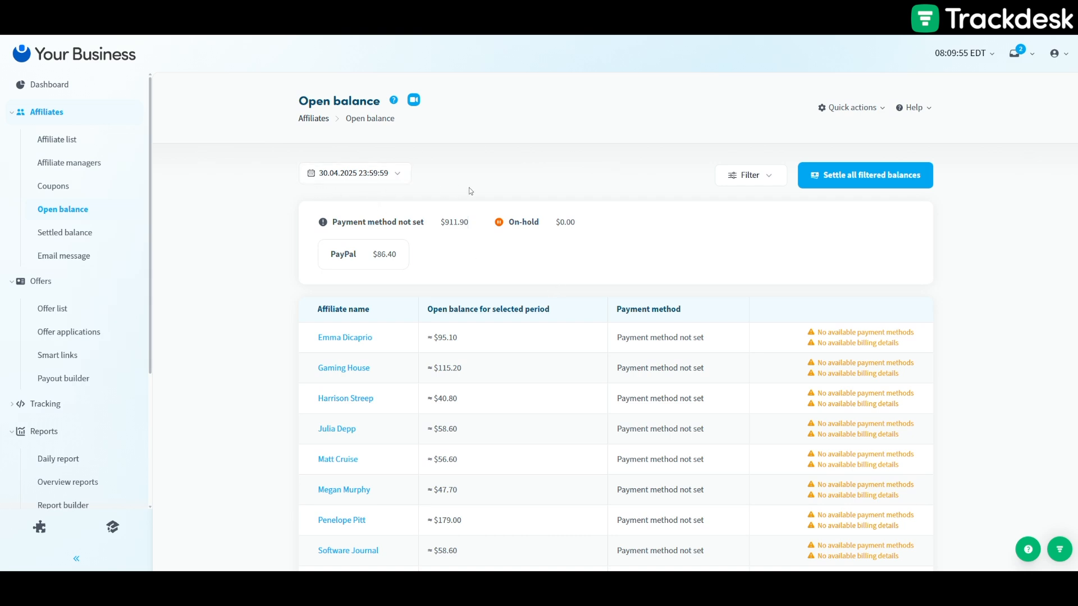
Step: Filter the open balances to affiliates with the PayPal payment method and save the filter
left_click(750, 175)
left_click(647, 271)
scroll(646, 381, "down", 3)
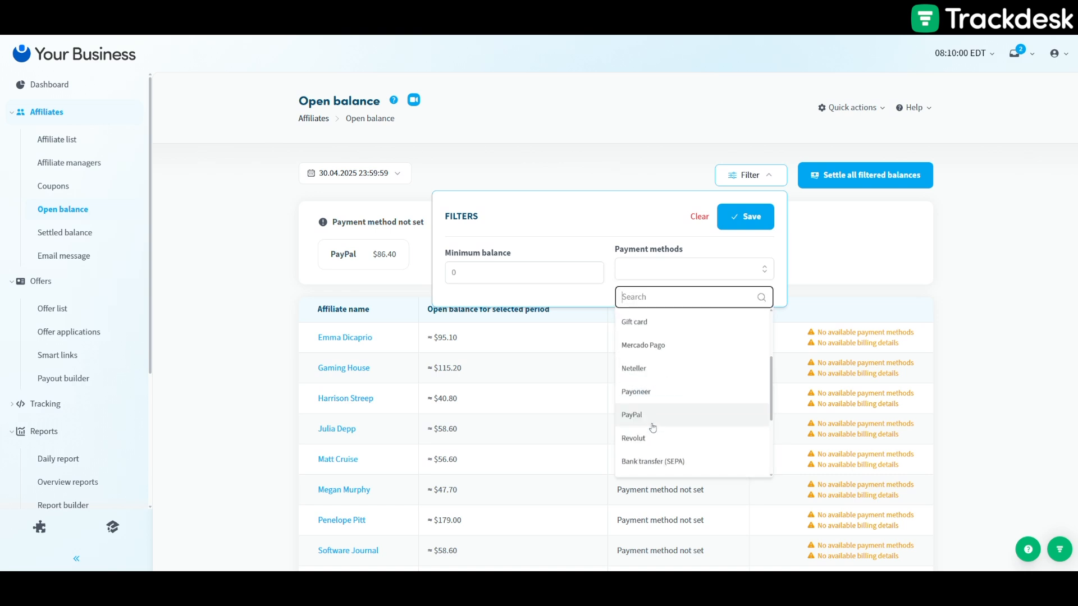
left_click(645, 367)
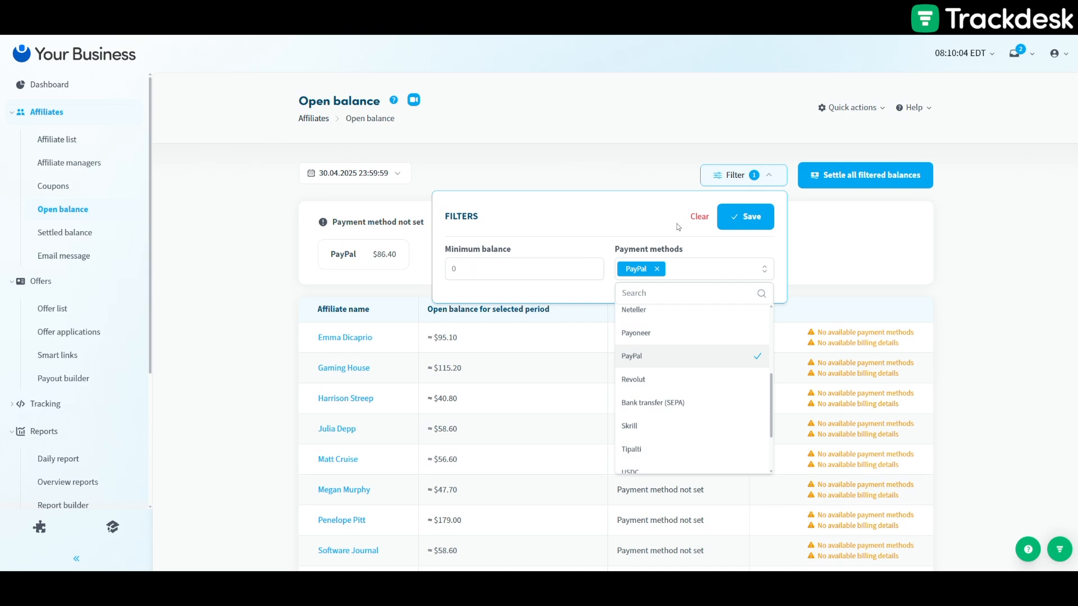
left_click(746, 218)
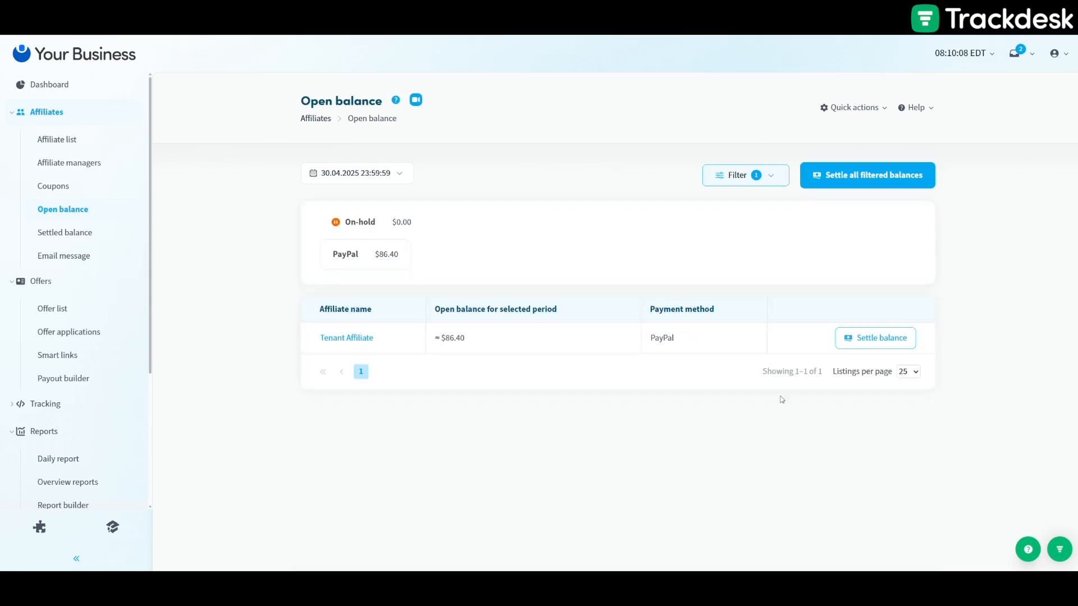
Step: Settle the Tenant Affiliate's open balance with the settlement note "Paypal - April"
left_click(864, 337)
left_click(425, 331)
type("Paypal - April")
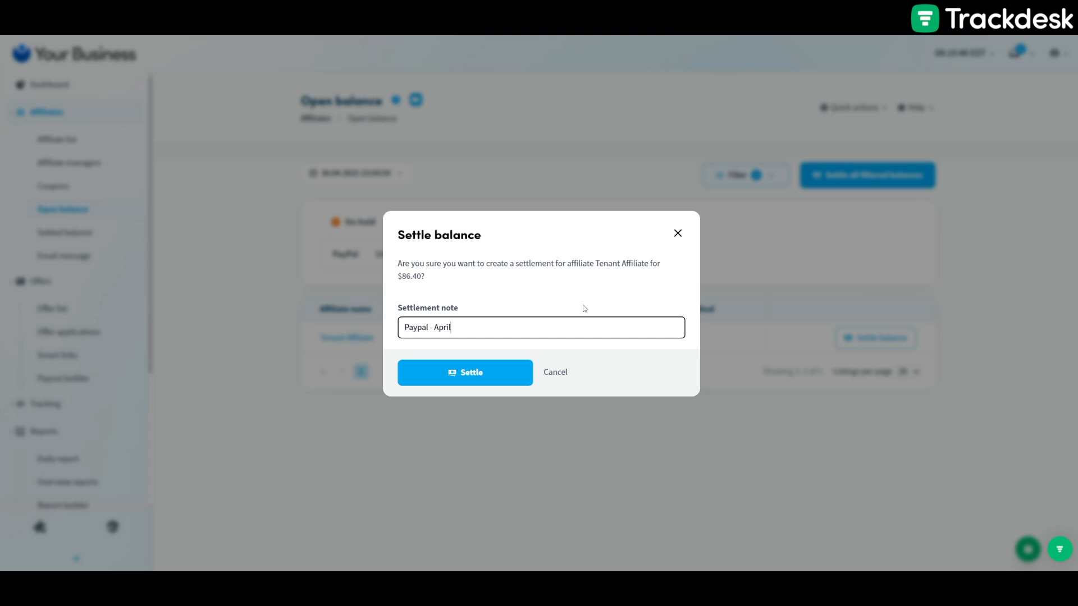
left_click(479, 377)
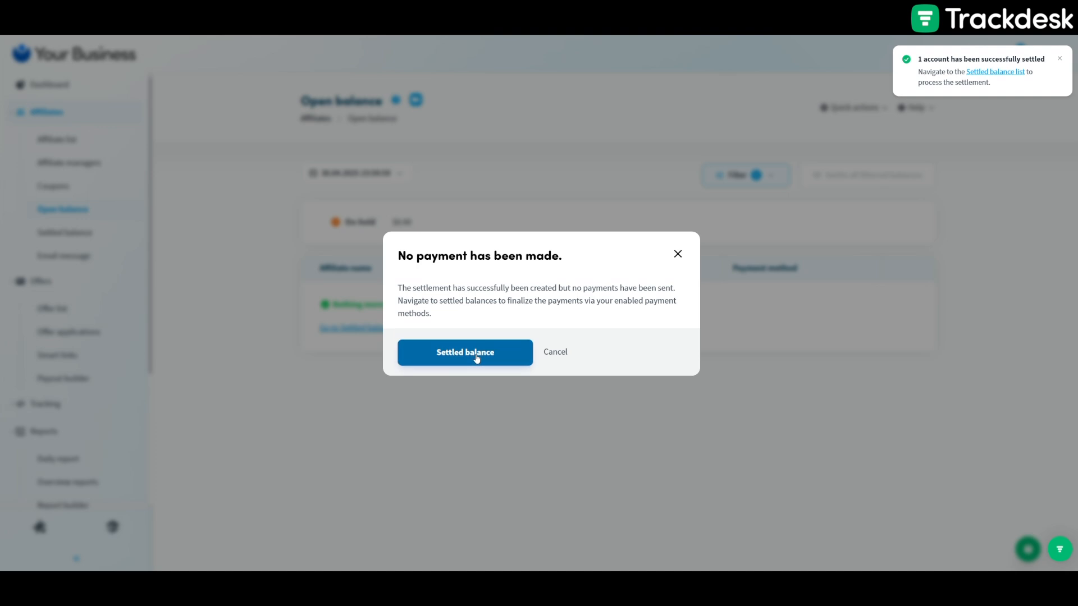
Step: Go to the settled balances and view the self-billing invoice of the "Paypal - April" settlement, then close it
left_click(476, 357)
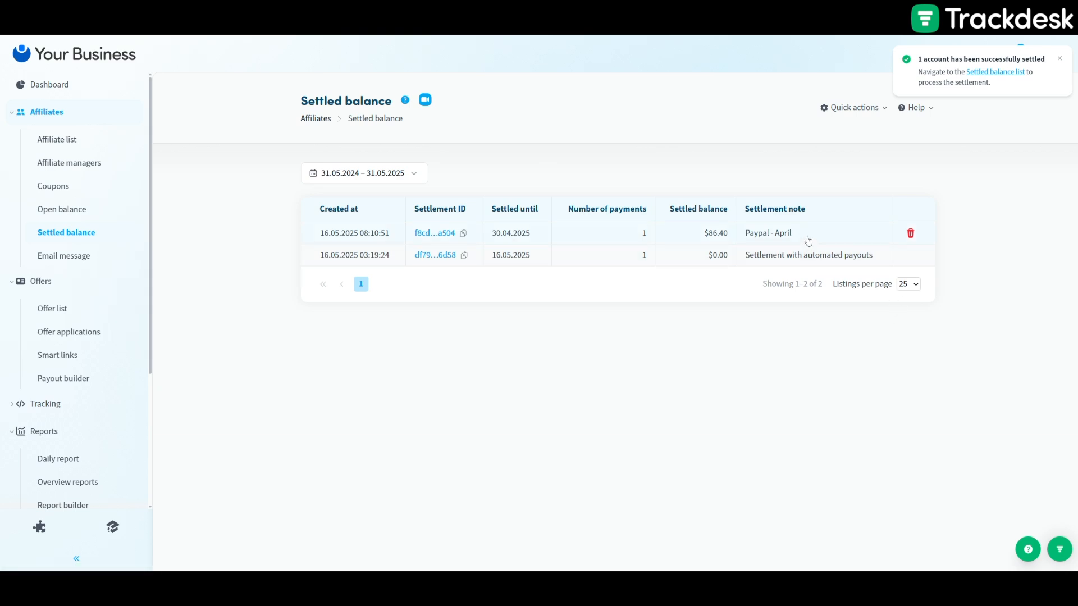
left_click(584, 240)
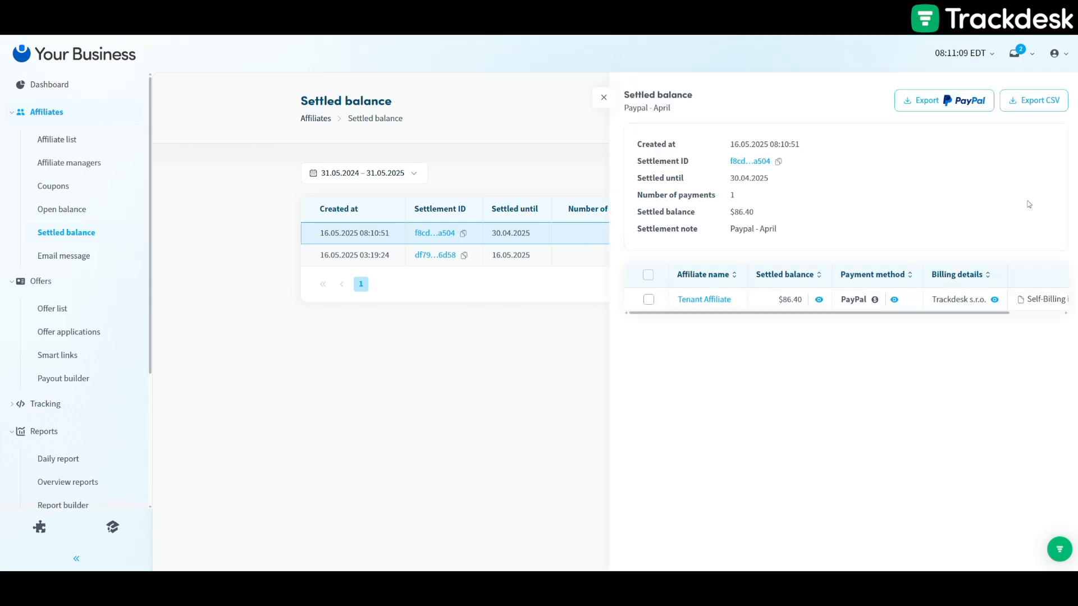
left_click(1034, 300)
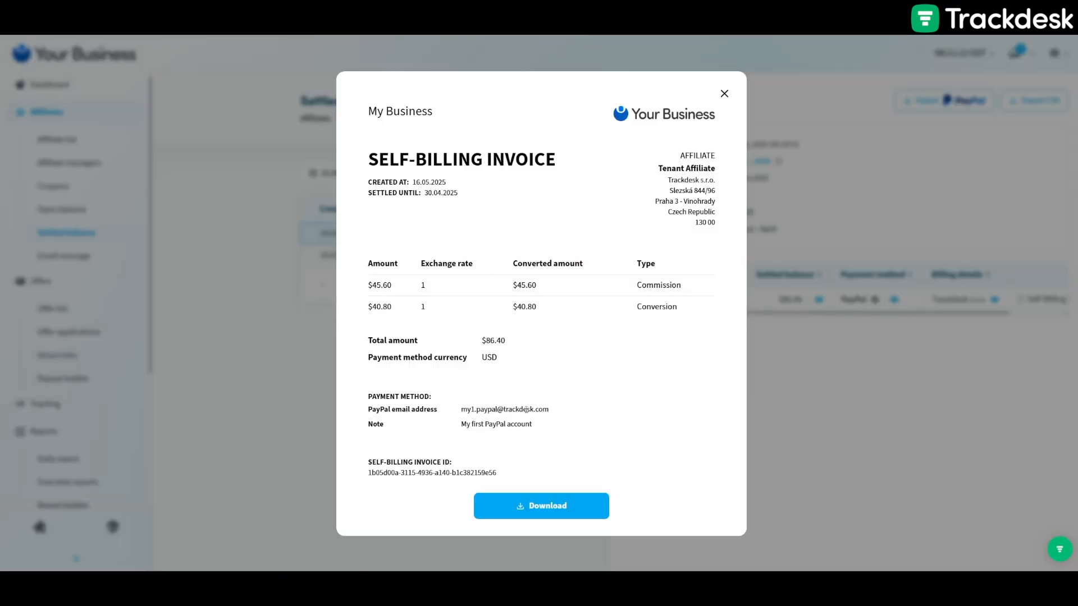
left_click(728, 99)
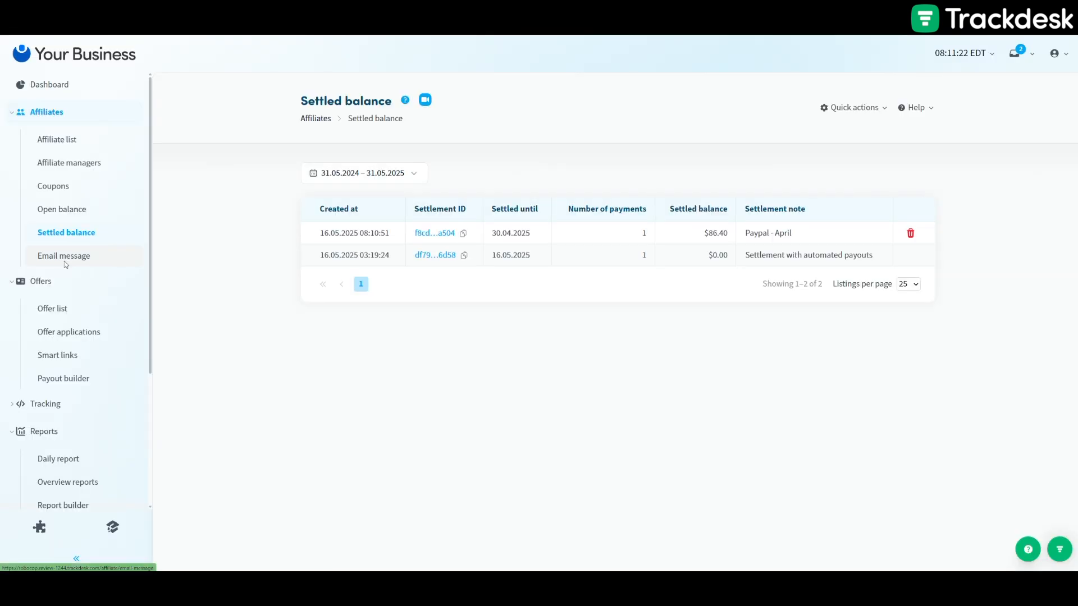
Step: Open the affiliates' Email message page, review the new message form and its recipient options, and close it unsent
left_click(64, 259)
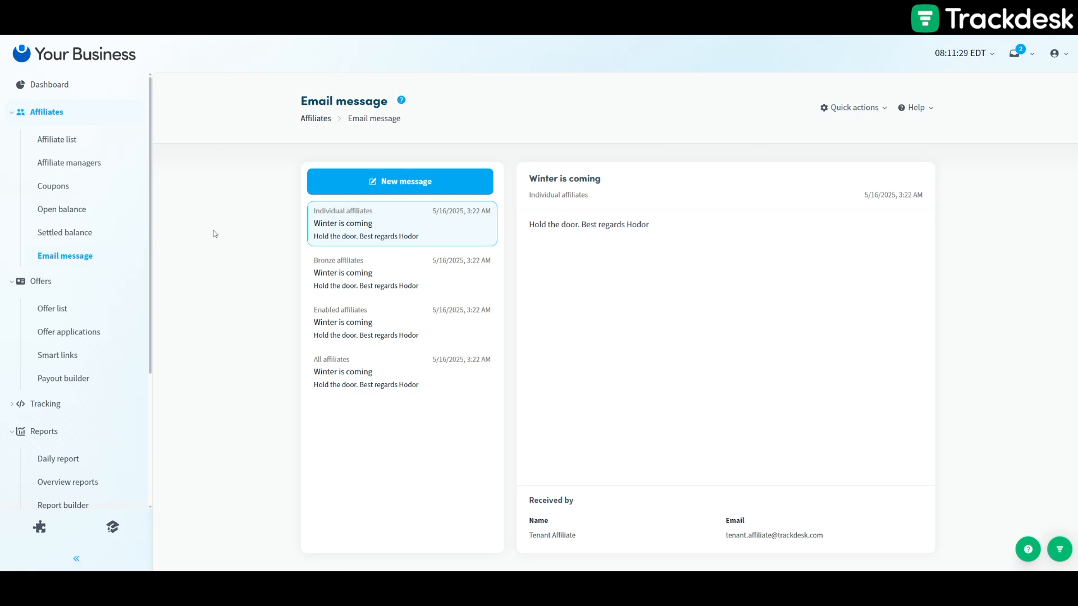
left_click(395, 183)
left_click(426, 232)
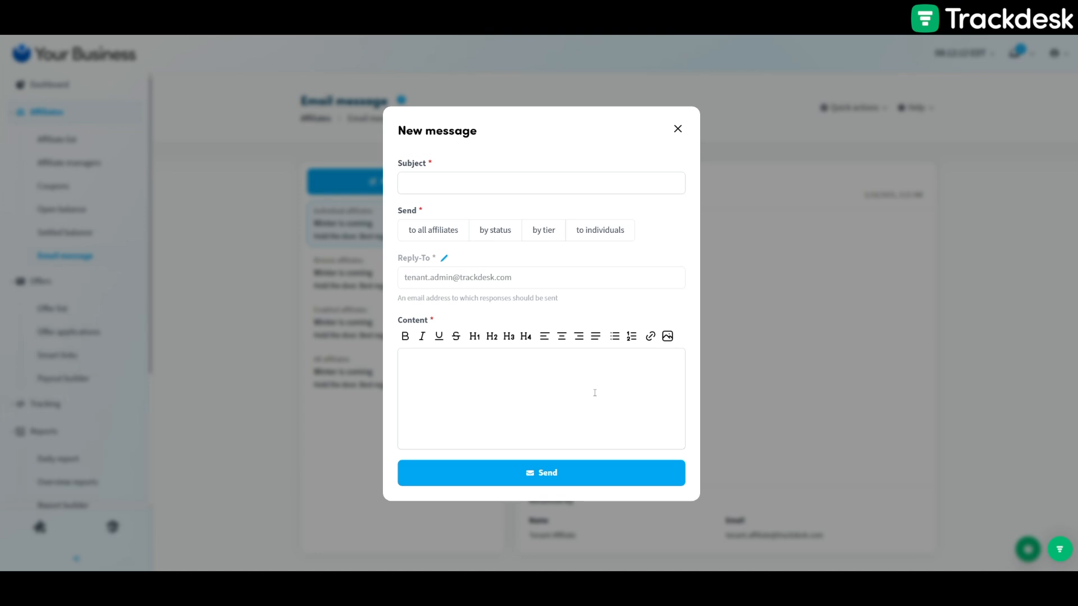
left_click(678, 129)
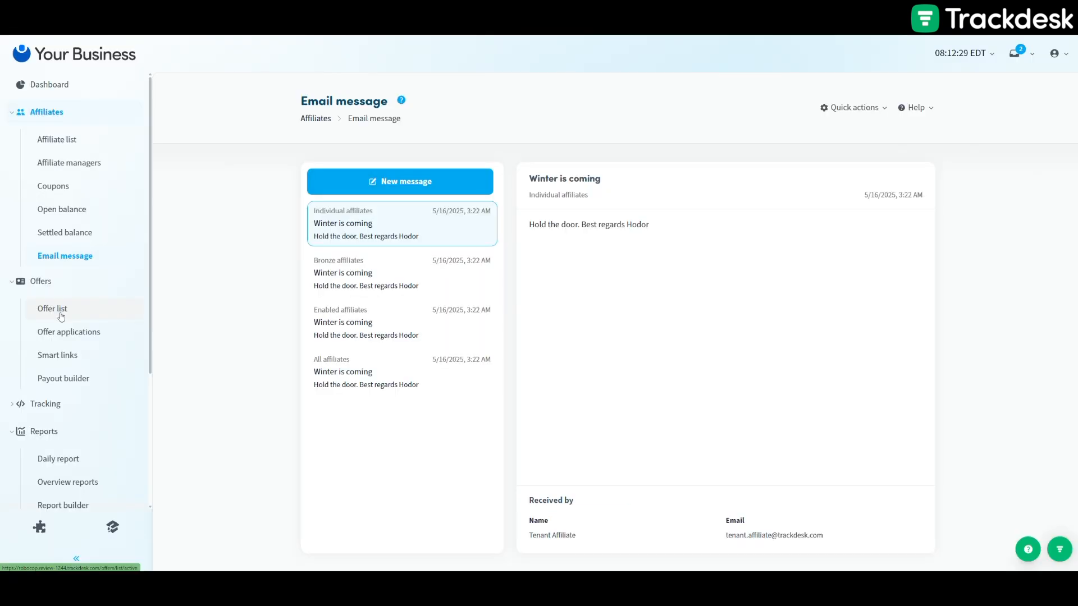
Step: Start a new offer from the Offer list and name the affiliate campaign "My Affiliate Program"
left_click(61, 317)
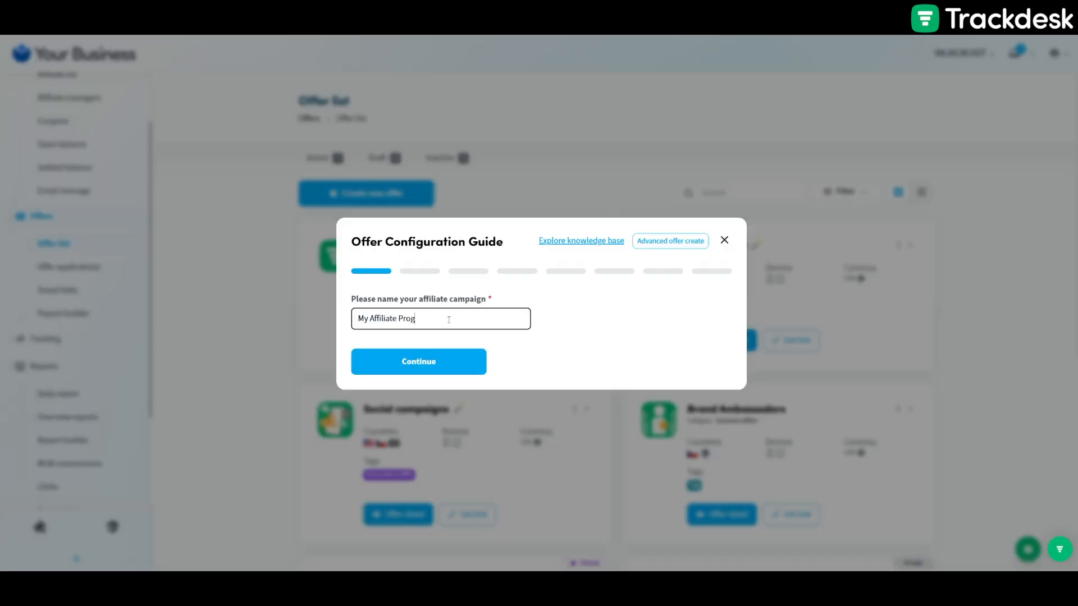
type("ram")
key("Return")
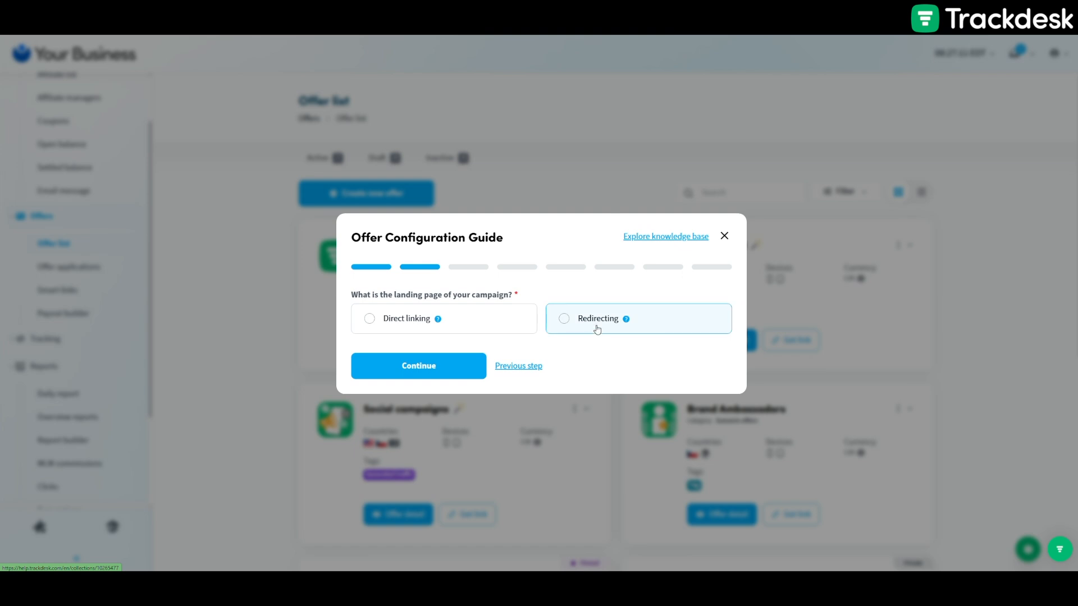
left_click(494, 318)
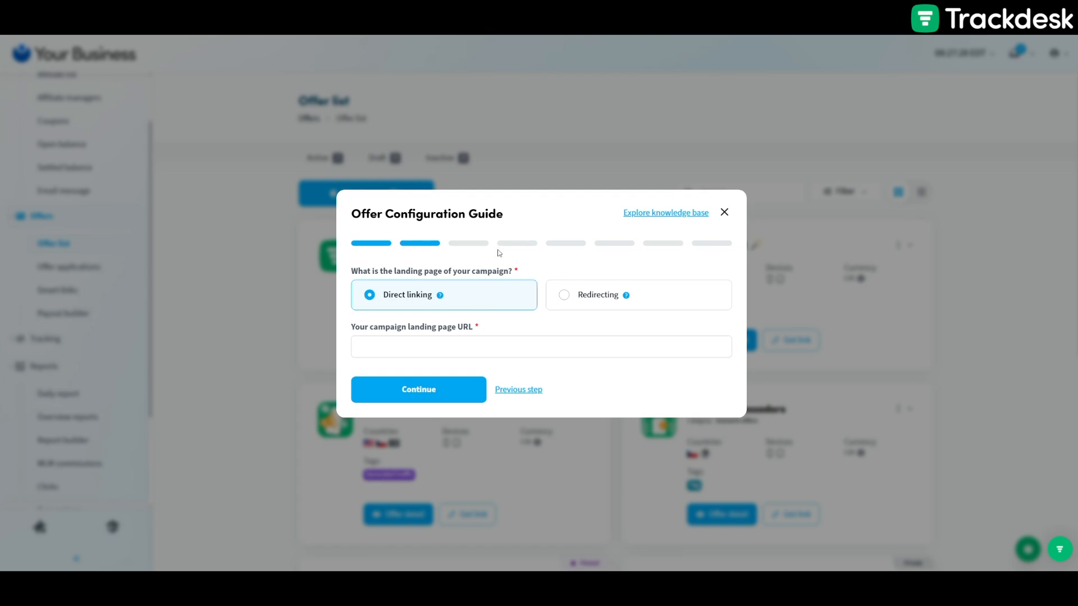
left_click(1060, 549)
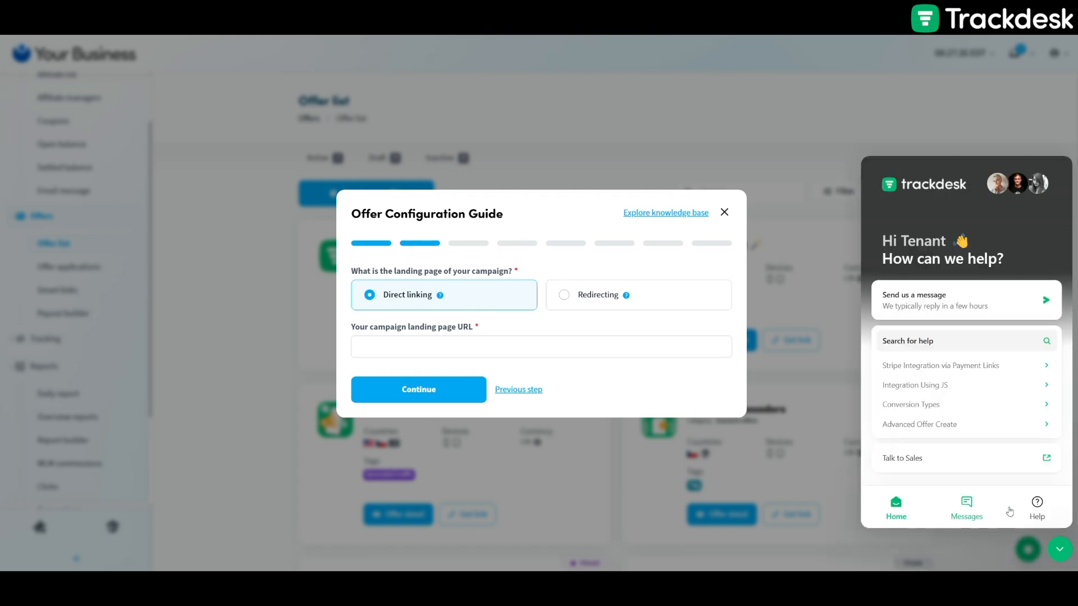
left_click(1034, 506)
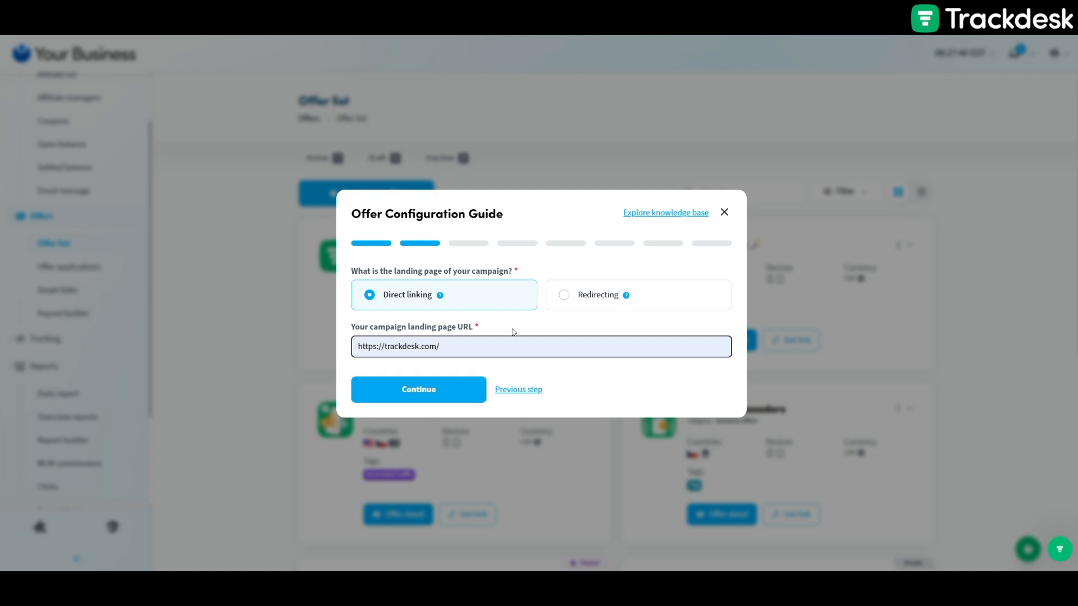
left_click(409, 396)
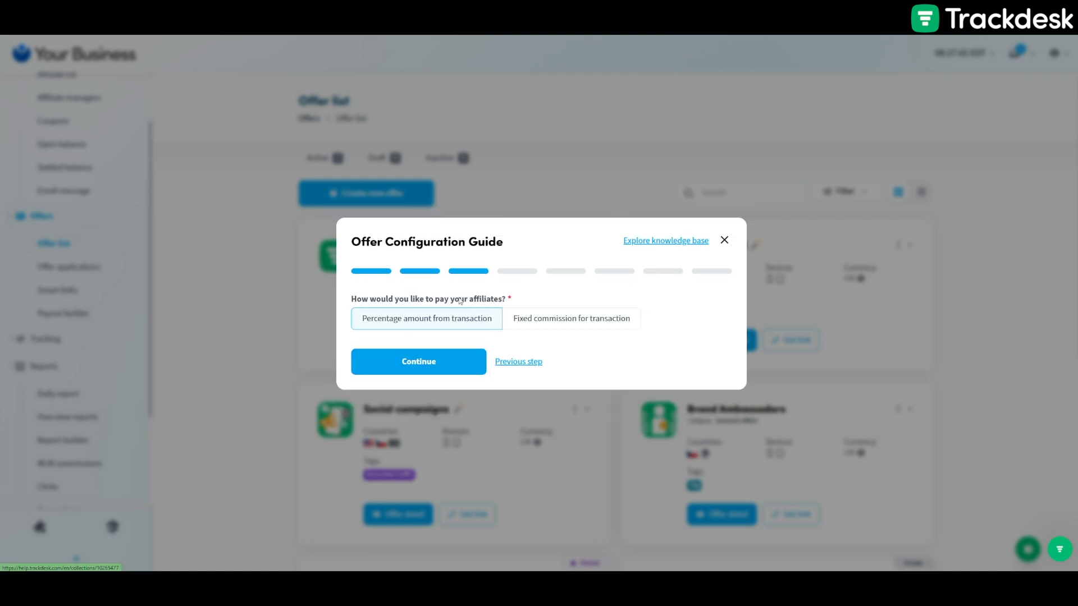
Step: Pay affiliates a percentage amount from each transaction and set the offer's currency to USD (US Dollar)
left_click(416, 324)
left_click(433, 318)
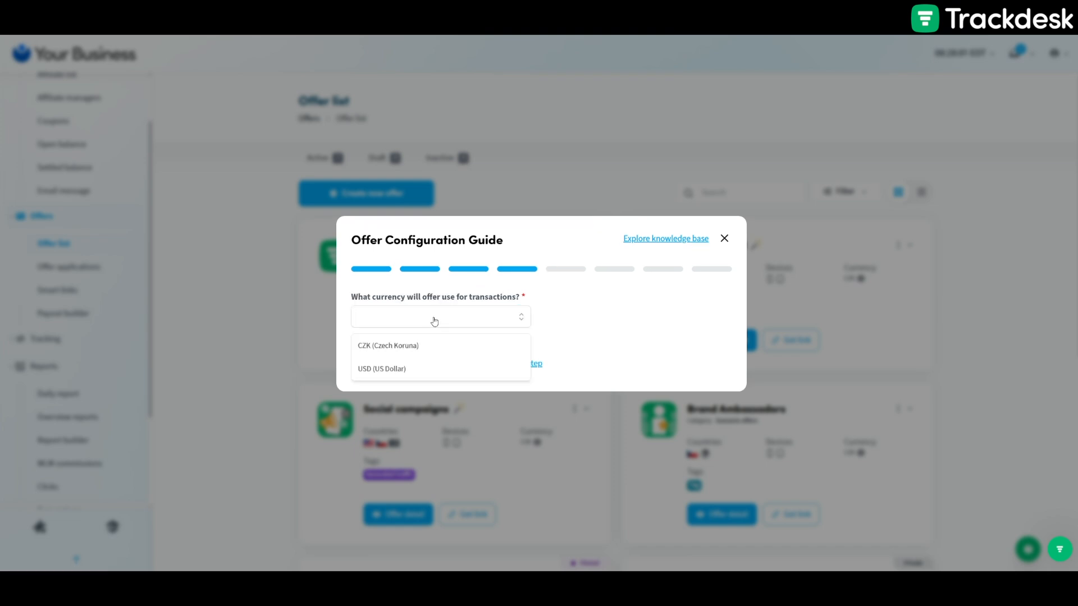
left_click(402, 368)
left_click(464, 361)
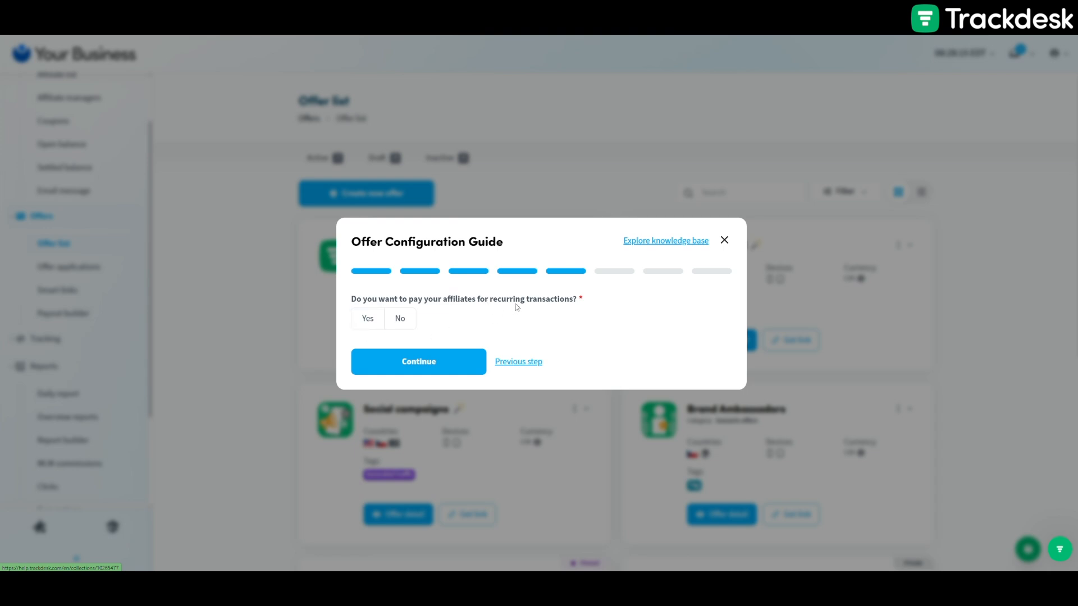
Step: Enable unlimited payouts for recurring transactions and accept the default commission rates for the Bronze, Silver and Gold tiers
left_click(363, 325)
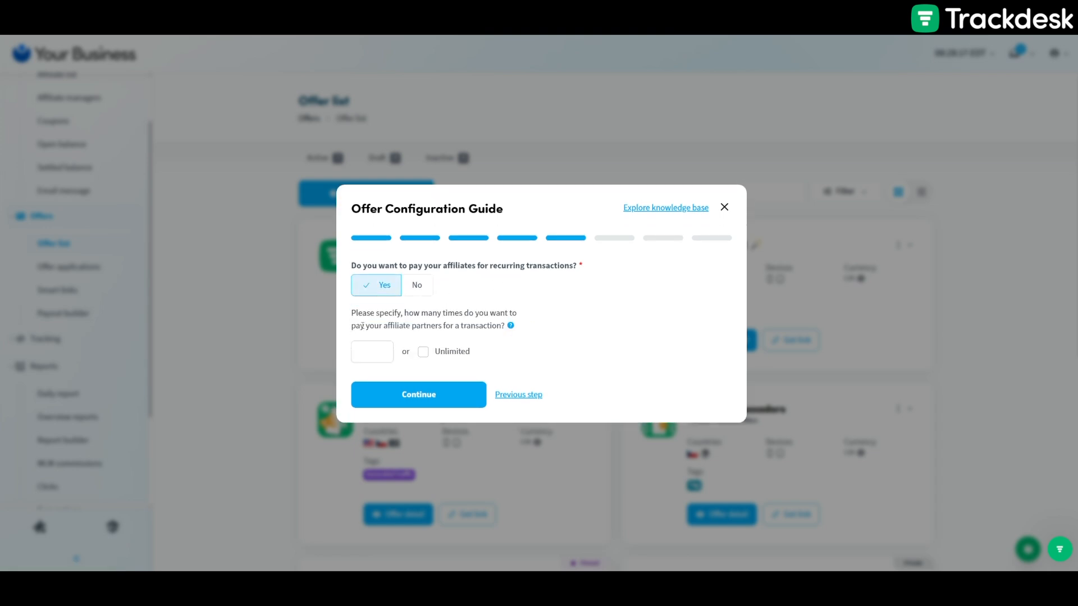
left_click(423, 353)
left_click(419, 394)
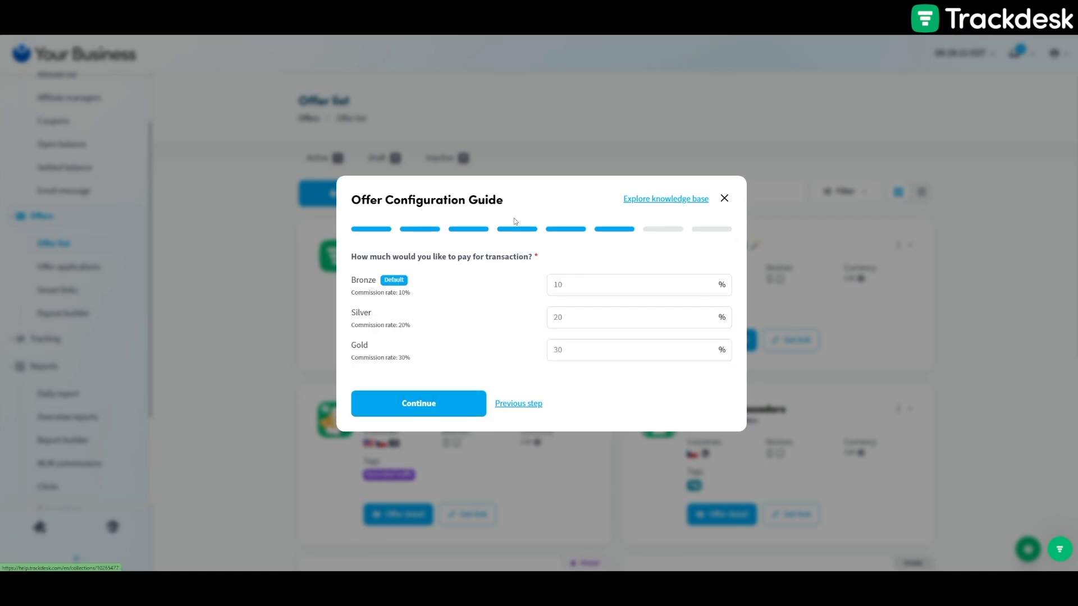
left_click(478, 406)
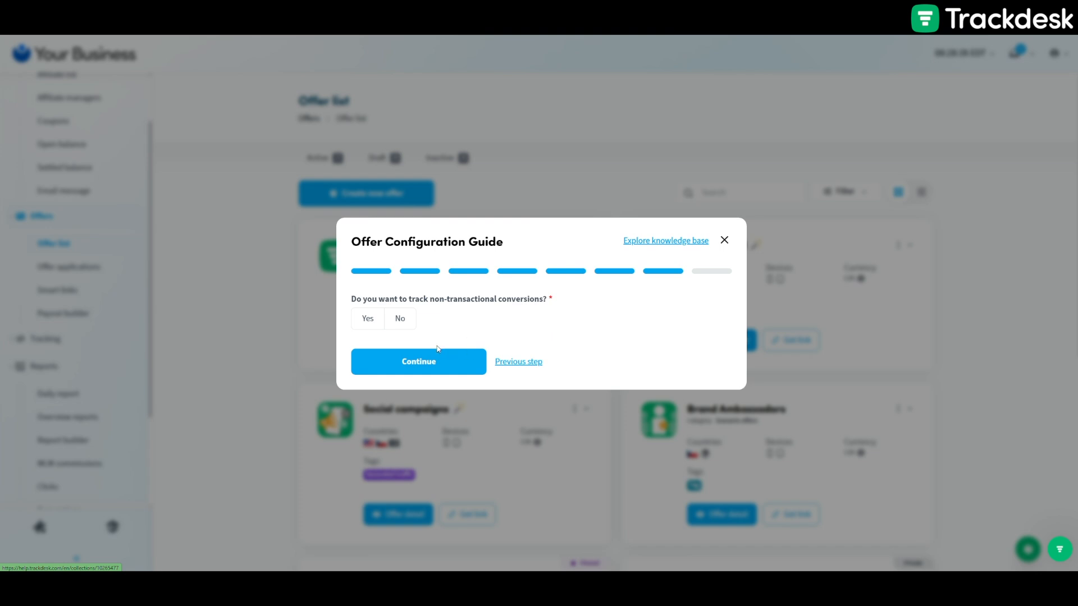
Step: Enable tracking of non-transactional conversions for the offer with the Lead conversion type
left_click(370, 329)
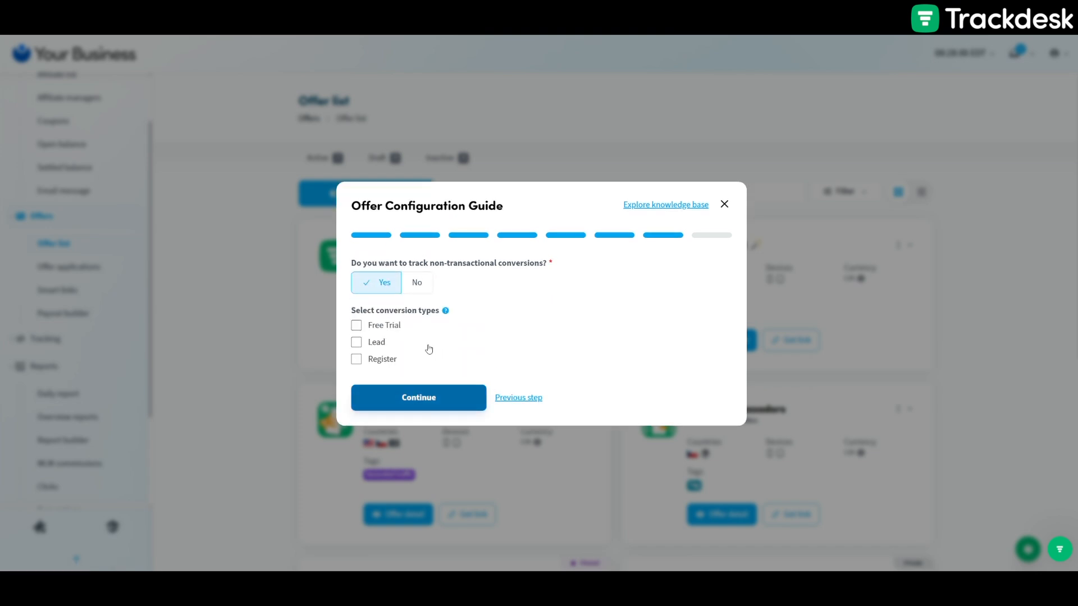
left_click(356, 342)
left_click(469, 407)
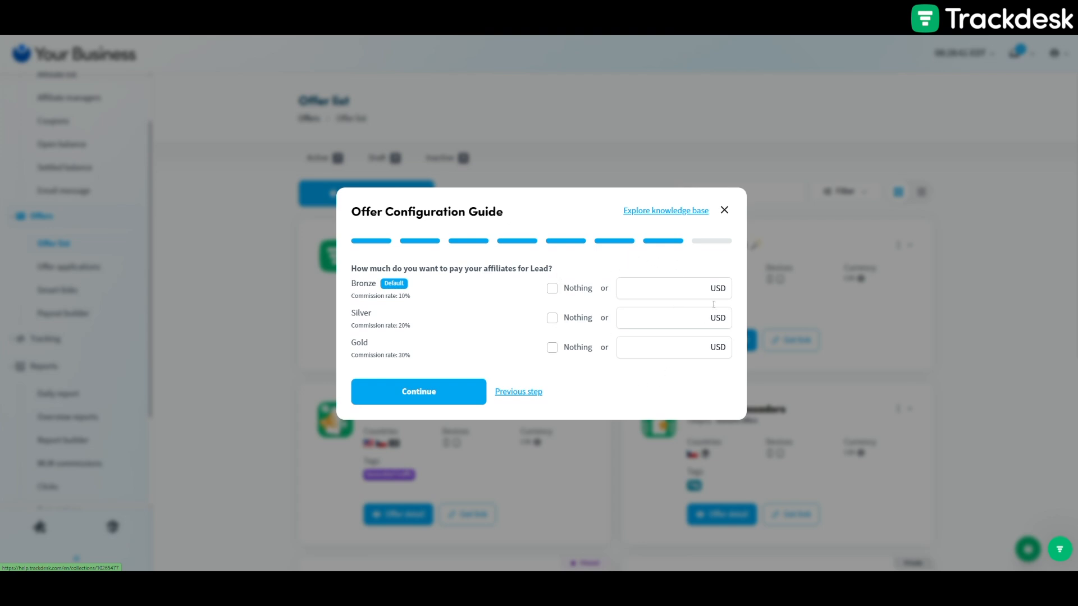
Step: Set the Lead payout to Nothing for the Bronze, Silver and Gold tiers and continue
left_click(552, 288)
left_click(553, 318)
left_click(552, 349)
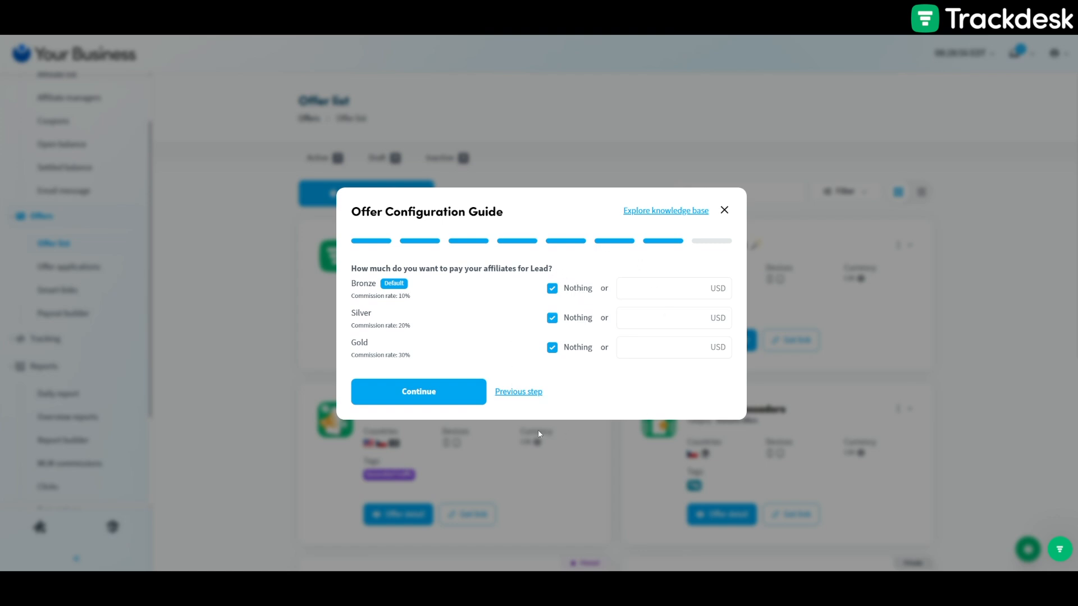
left_click(438, 397)
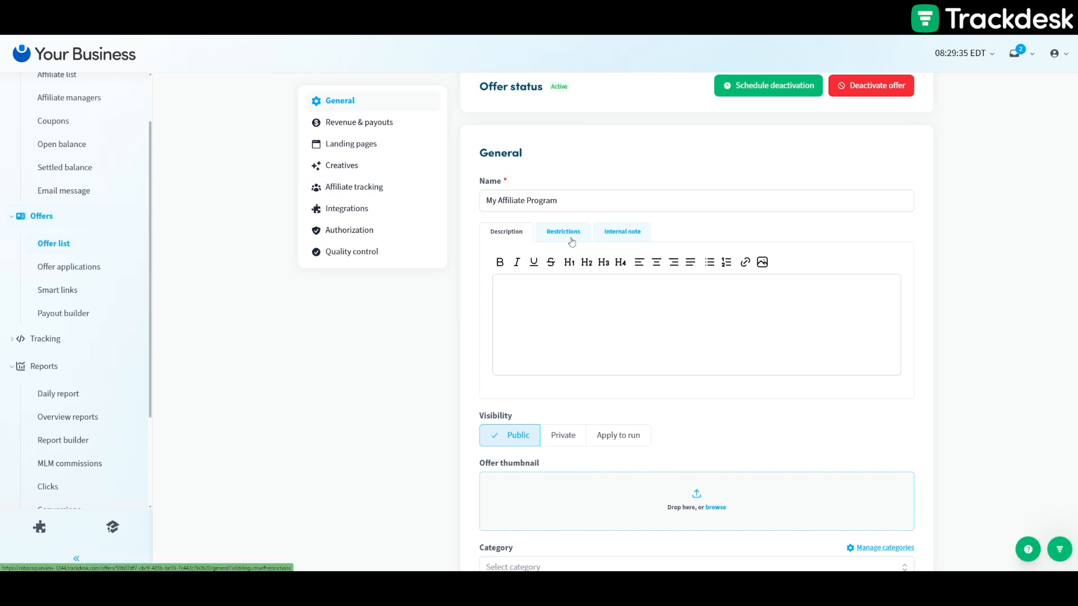
Step: Review the new offer's General settings, including the internal note, description, visibility and targeting, and open the category management
left_click(625, 234)
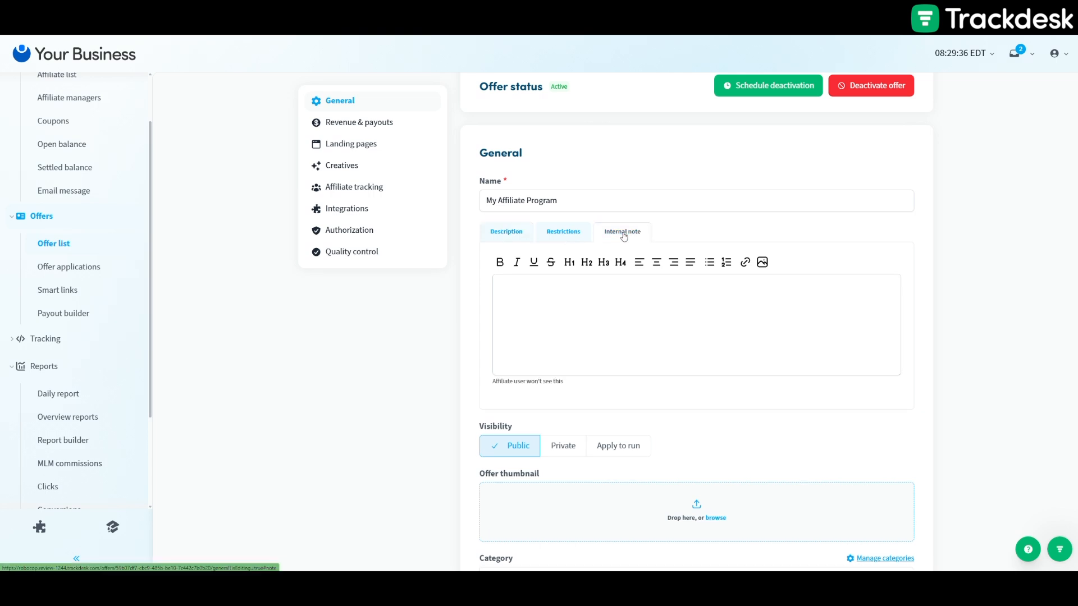
left_click(506, 238)
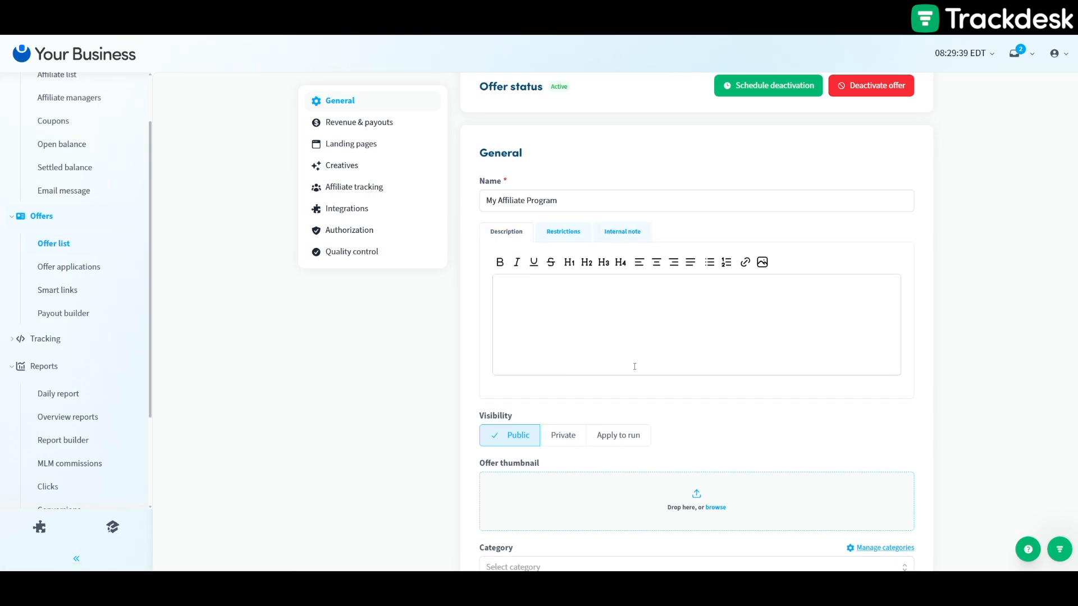
scroll(634, 366, "down", 2)
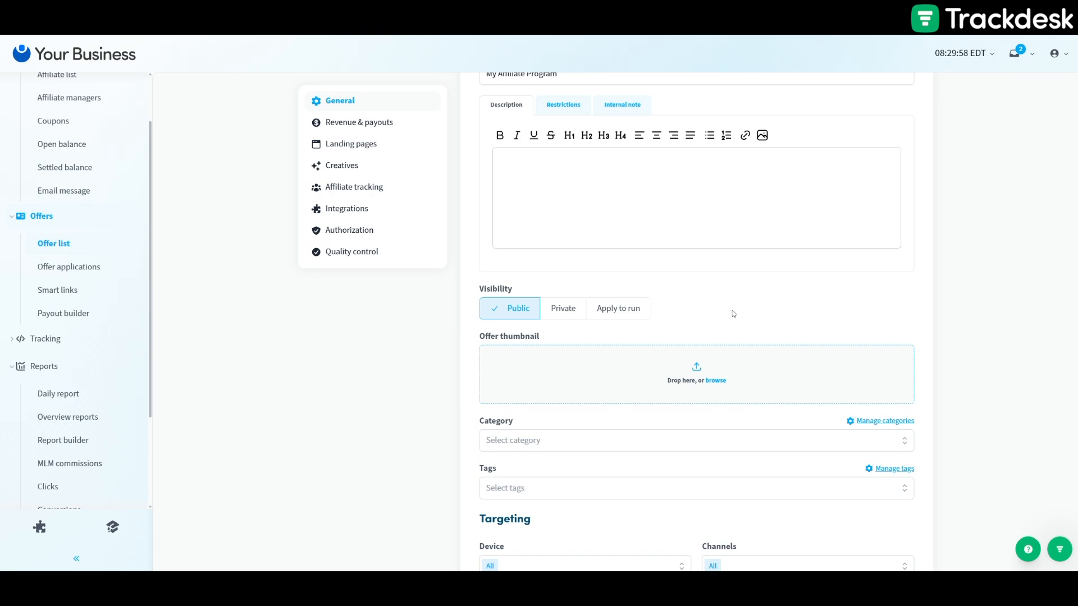
scroll(733, 314, "down", 2)
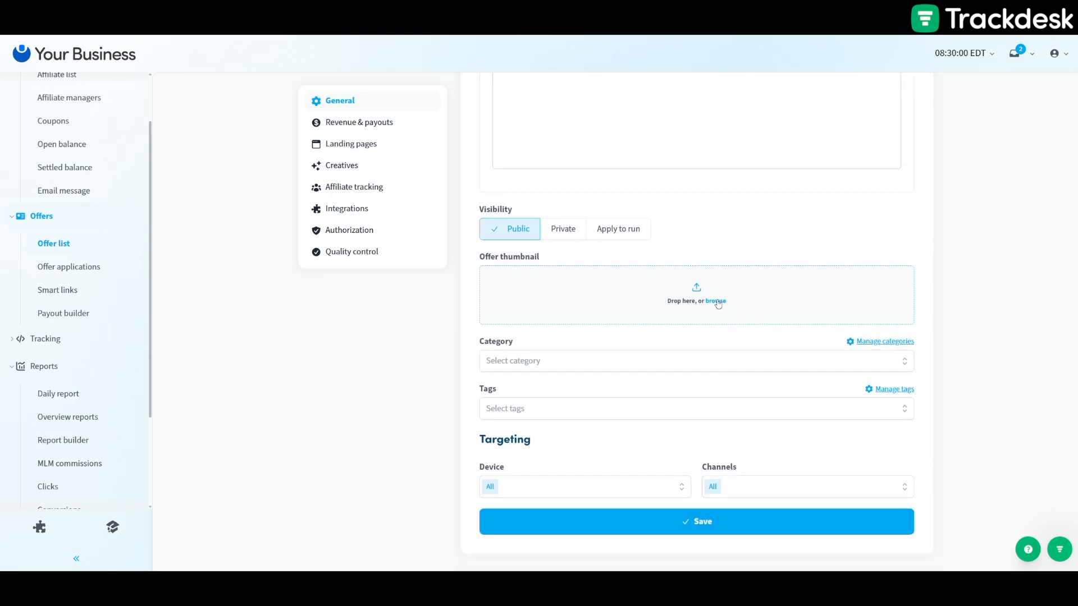
left_click(870, 344)
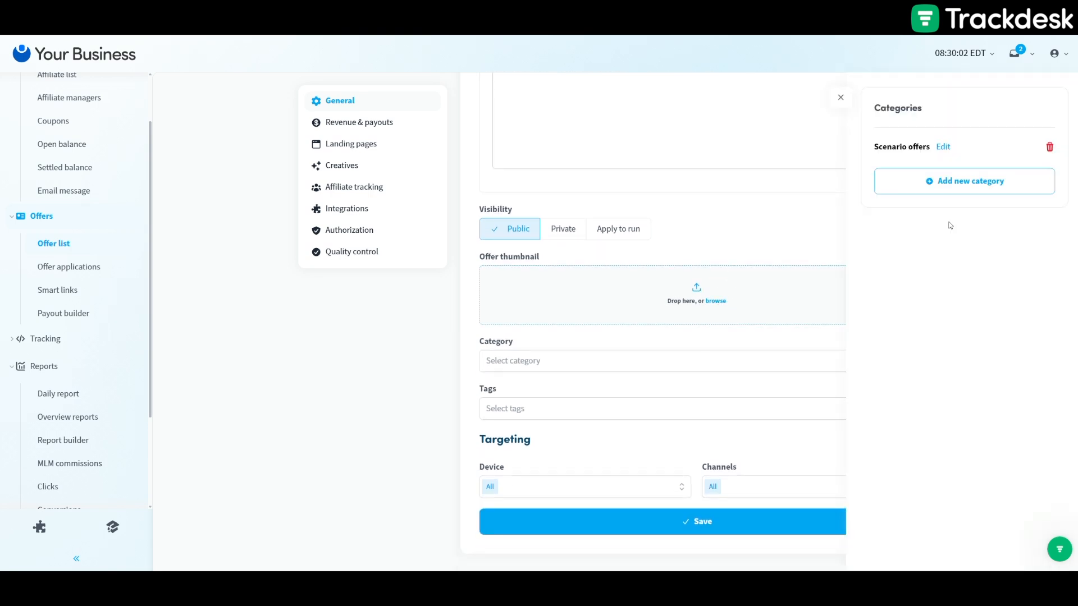
Step: Close the category management and review the tag management in the offer's General settings
left_click(840, 98)
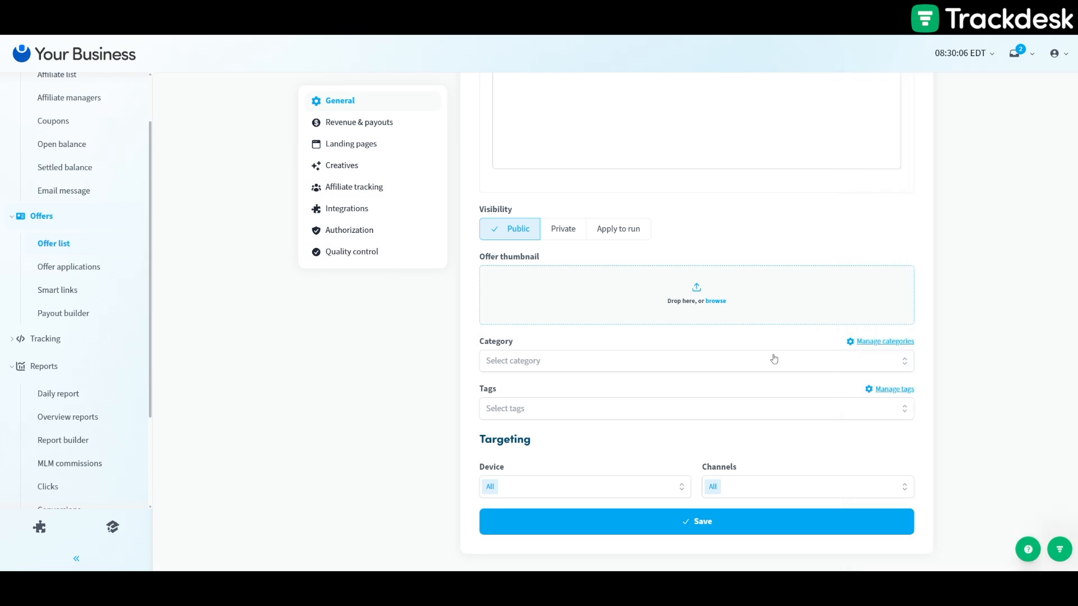
left_click(888, 390)
left_click(581, 517)
Step: Examine the on-hold options of the offer's Sale conversion type, including the on-hold hours and final conversion status, without saving changes
left_click(340, 201)
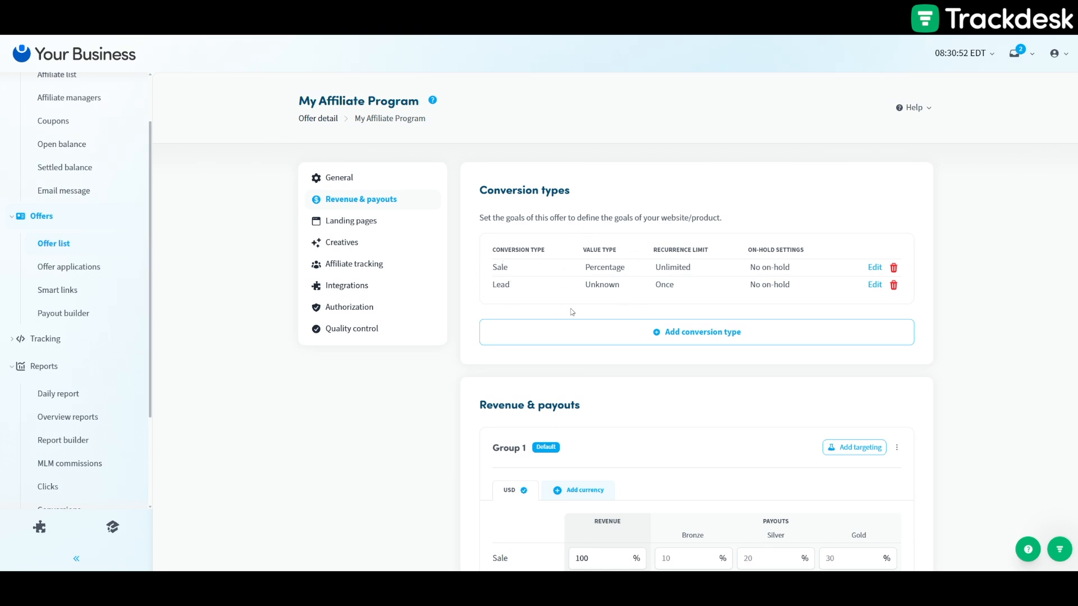
left_click(874, 268)
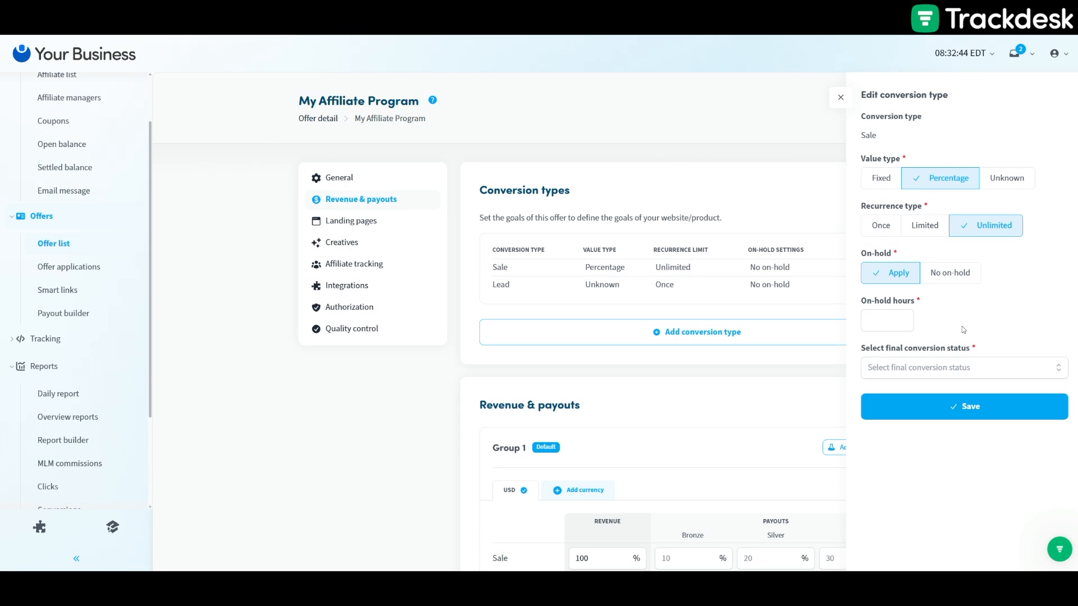
left_click(885, 326)
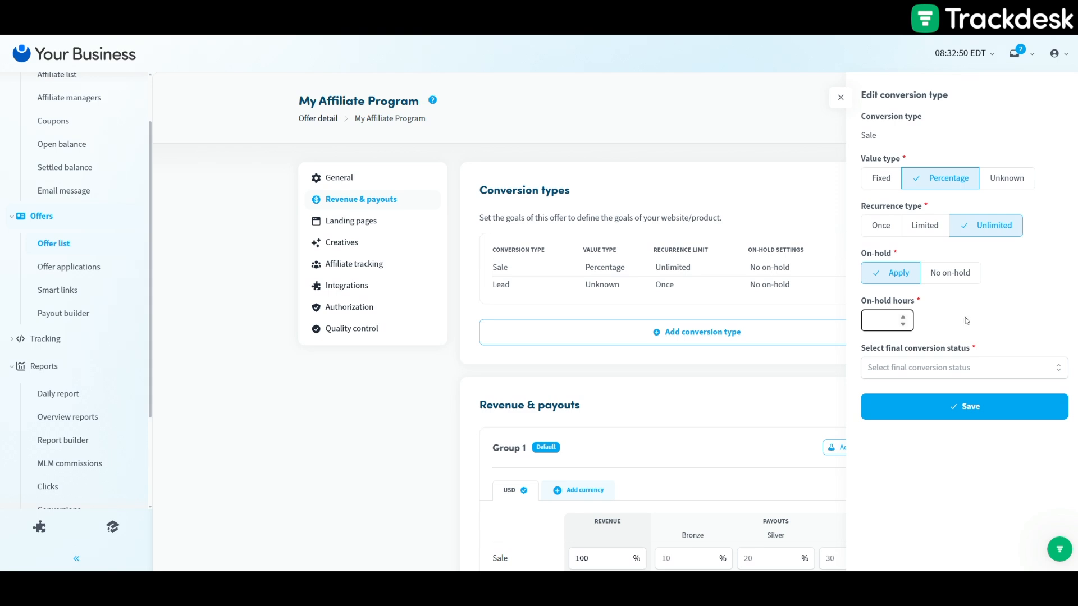
left_click(955, 319)
left_click(901, 377)
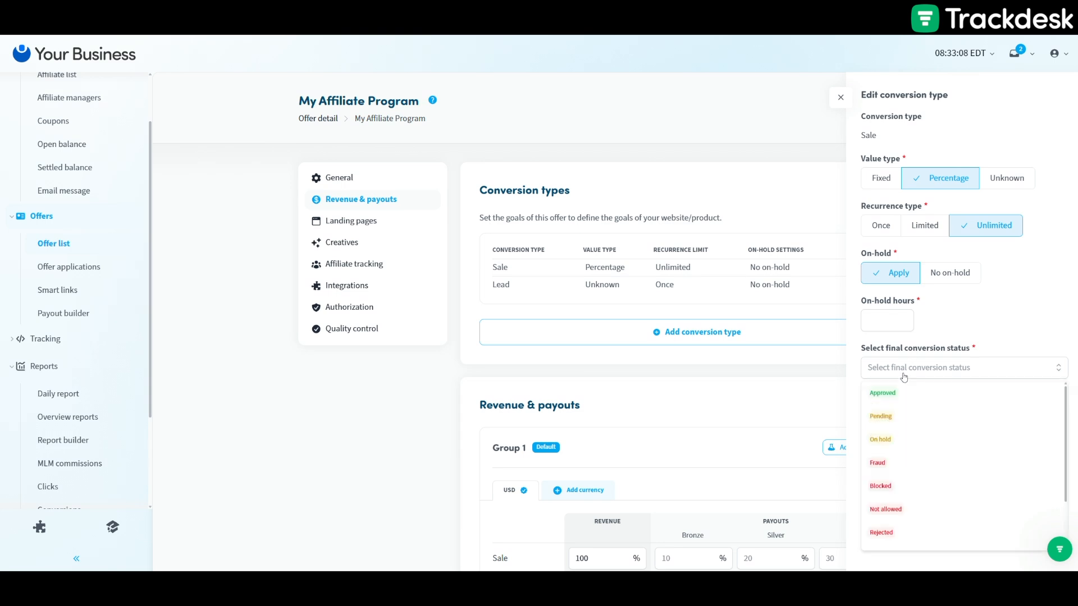
left_click(946, 394)
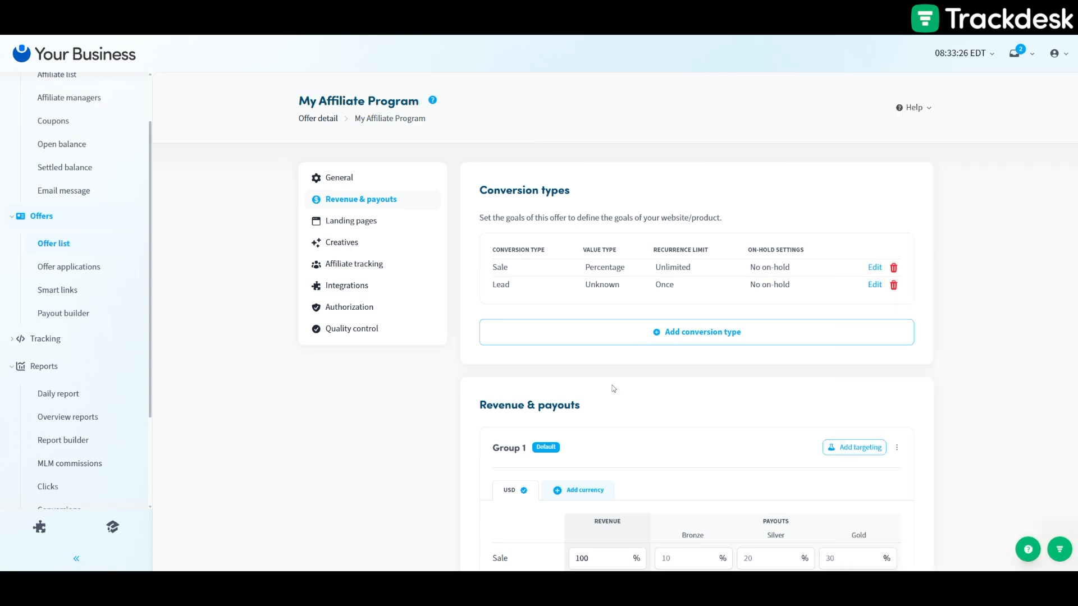
Step: Review the Group 1 revenue and payout values for Sale and Lead, along with the group's country targeting options
scroll(615, 386, "down", 3)
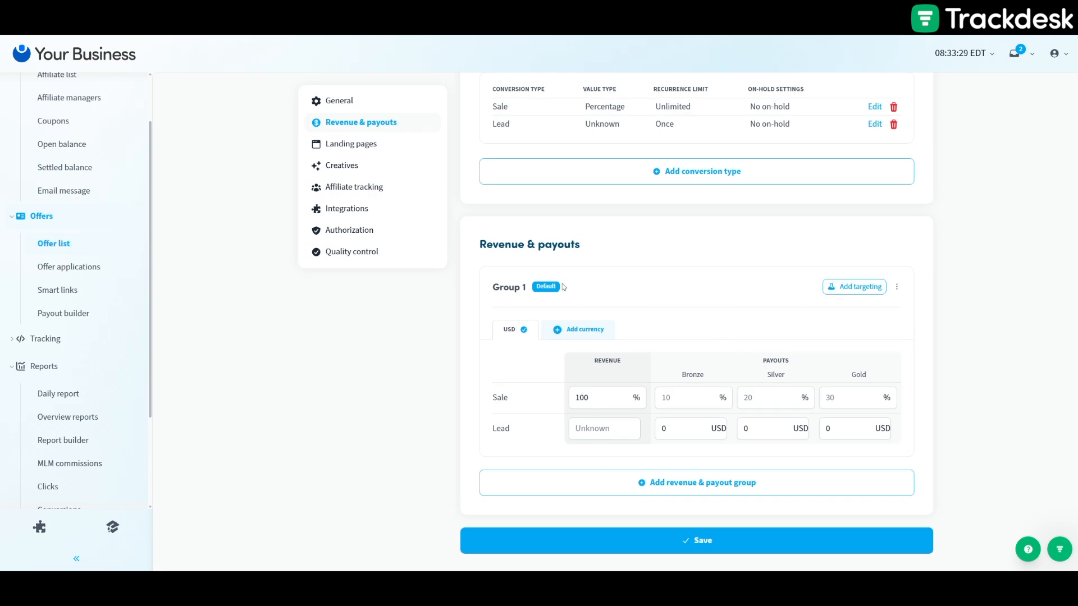
left_click(588, 397)
left_click(596, 434)
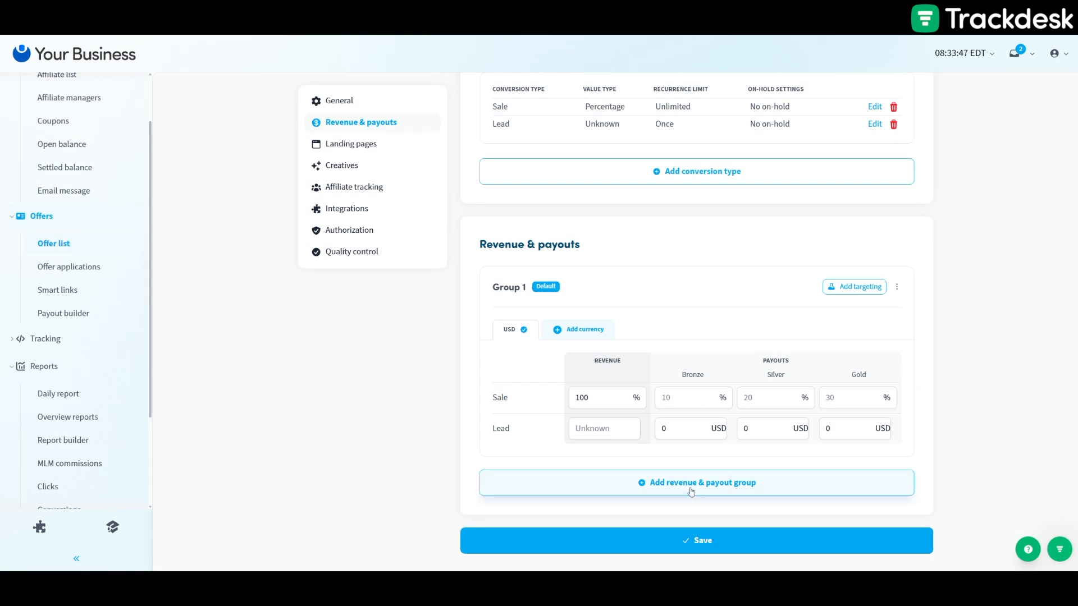
left_click(849, 291)
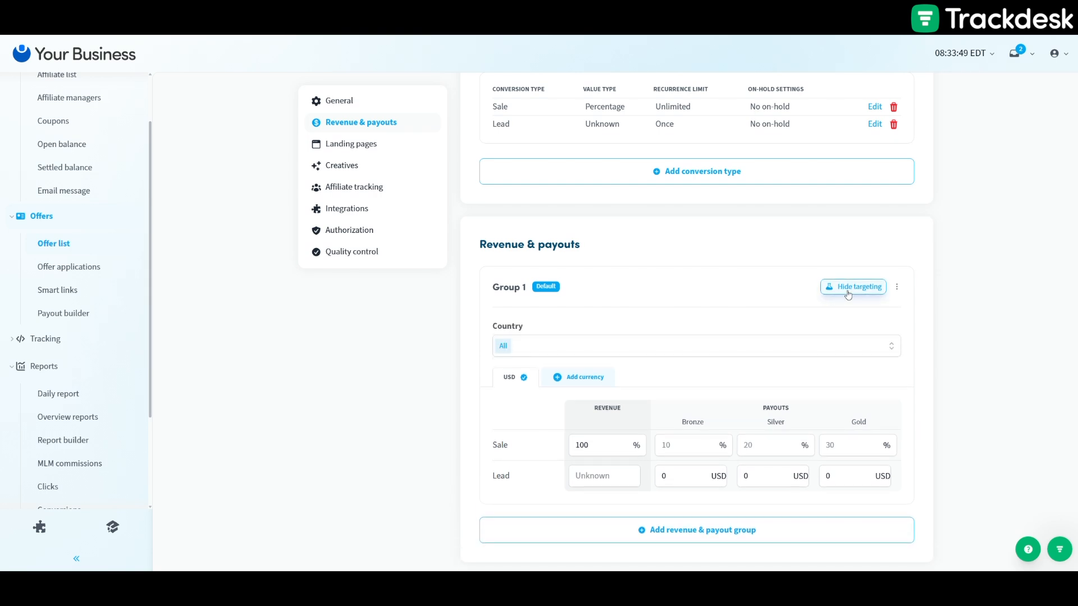
left_click(584, 351)
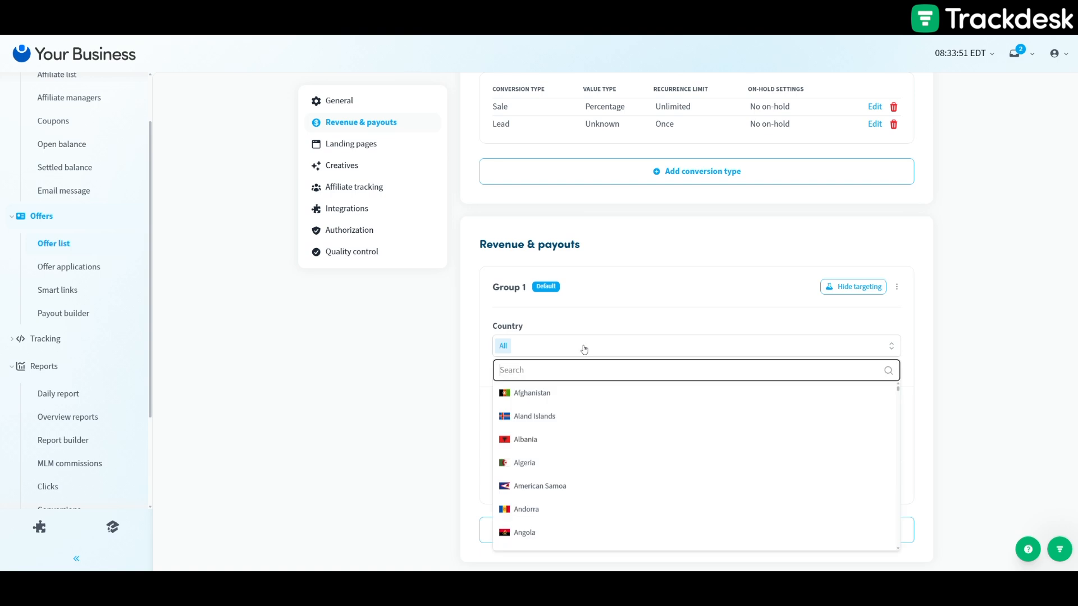
left_click(713, 294)
Step: Review the offer's Main LP landing page settings and the options for adding creatives
left_click(352, 145)
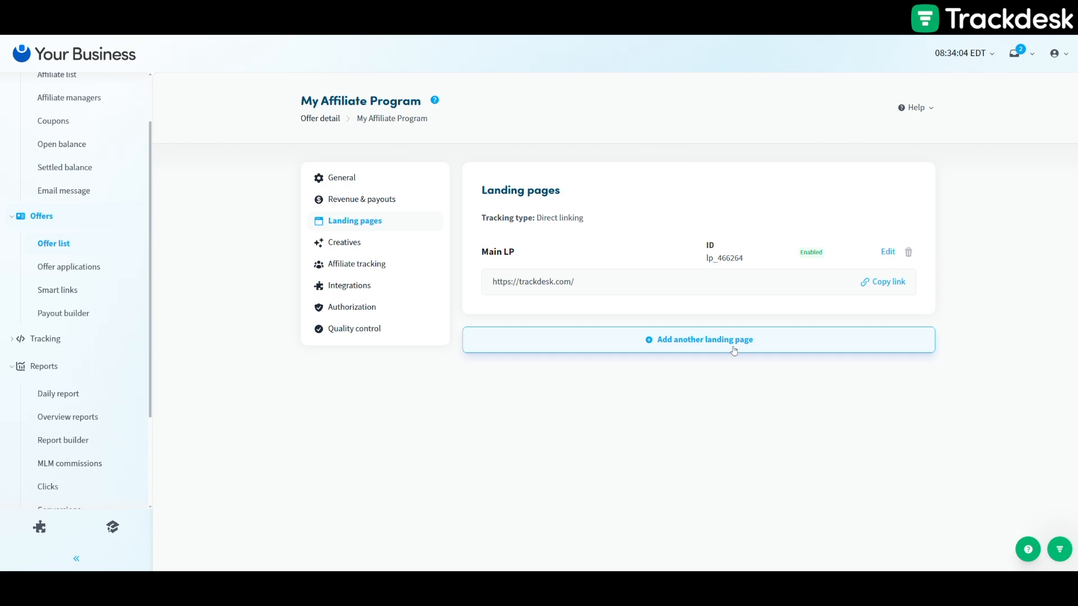
left_click(885, 253)
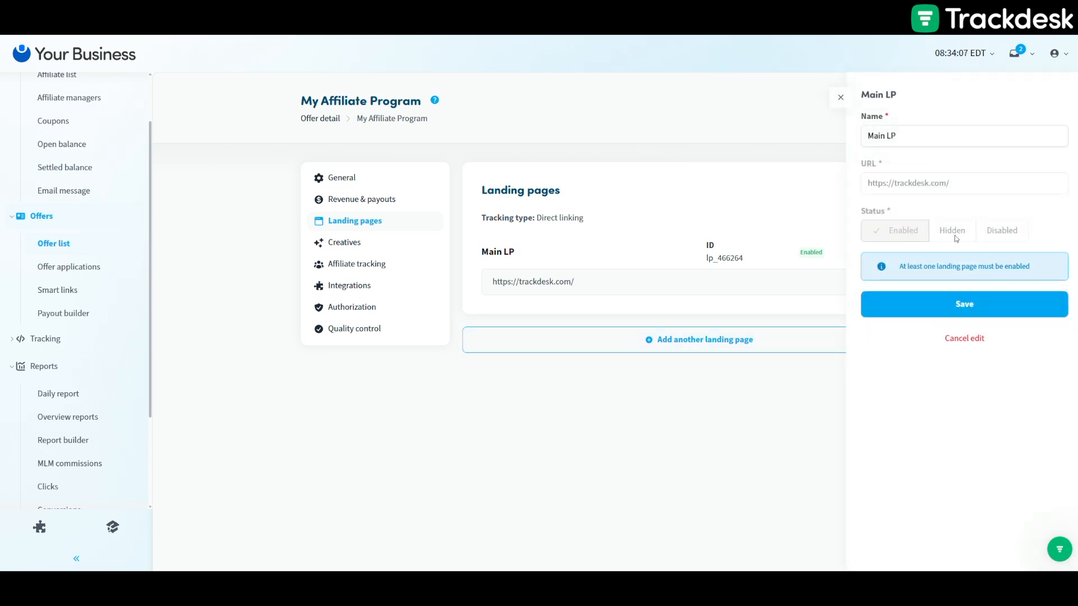
left_click(840, 101)
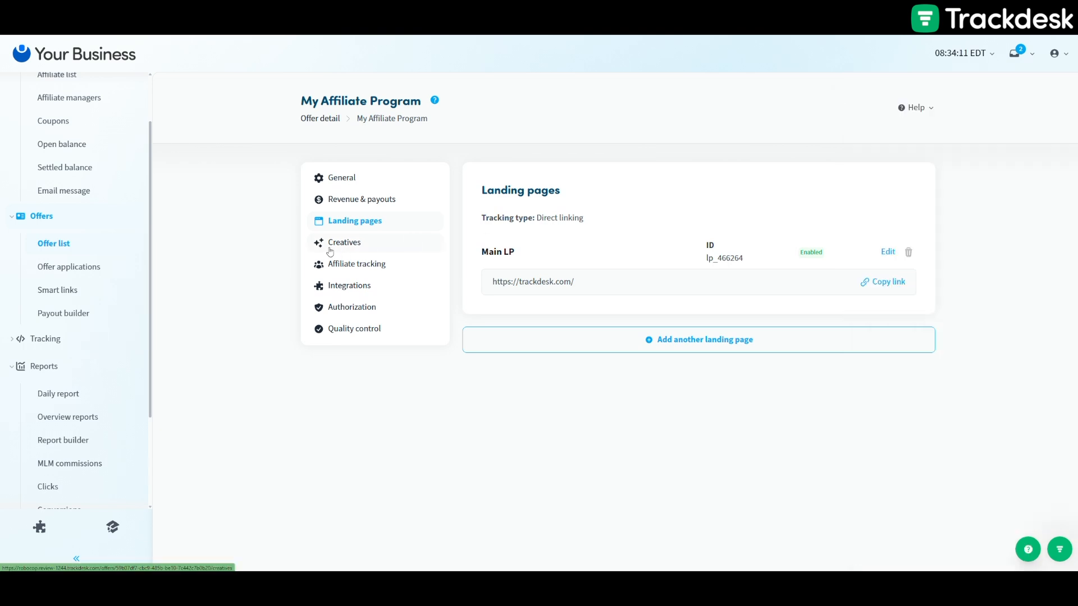
left_click(330, 250)
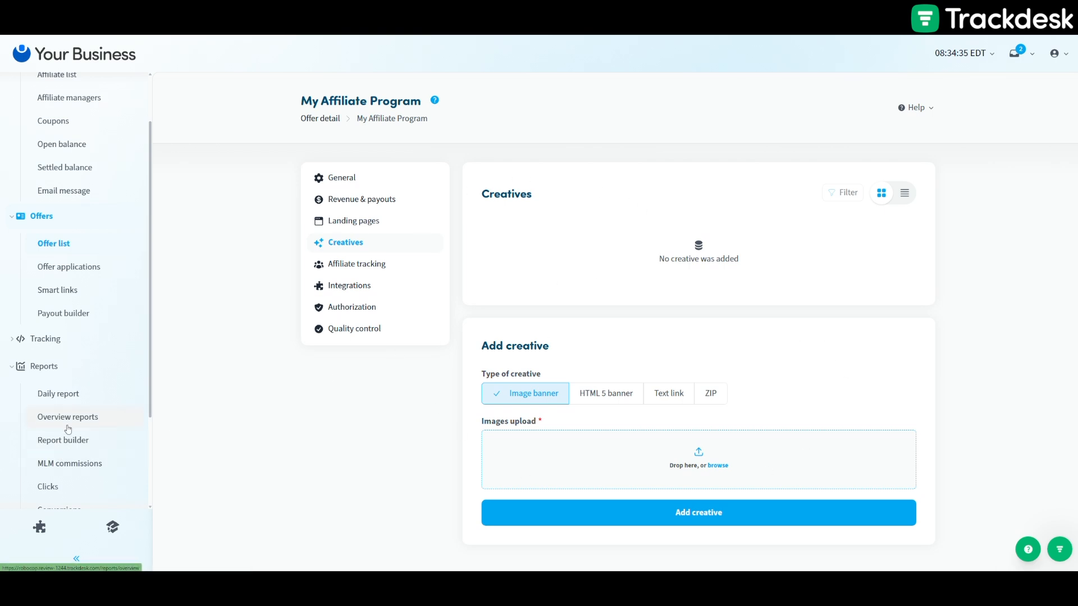
scroll(54, 494, "down", 2)
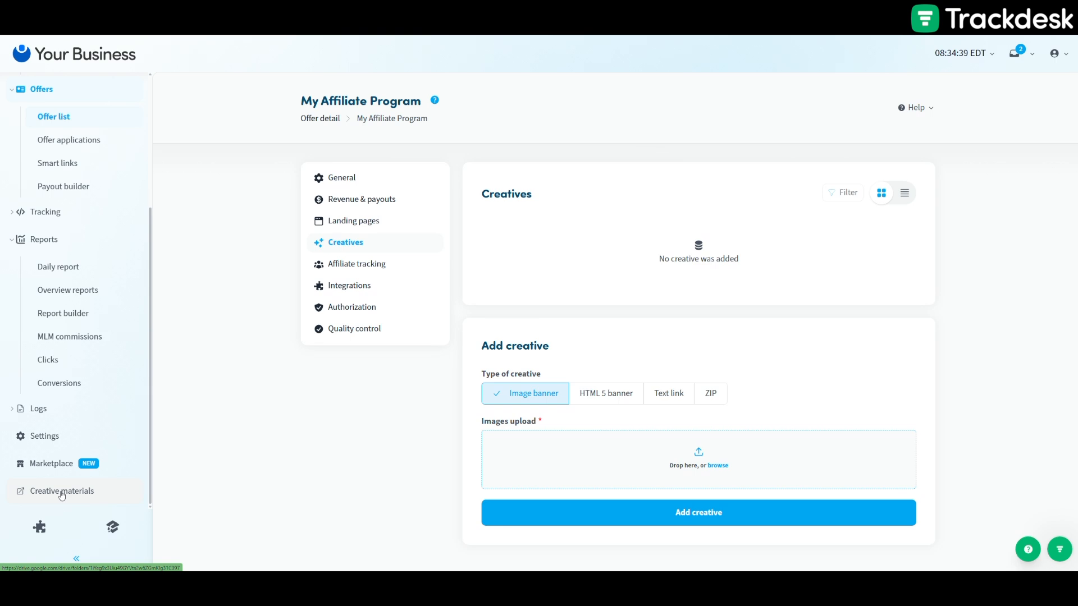
Step: Generate the offer's tracking link for the affiliate referral ID best with the Main LP landing page and copy it
left_click(365, 270)
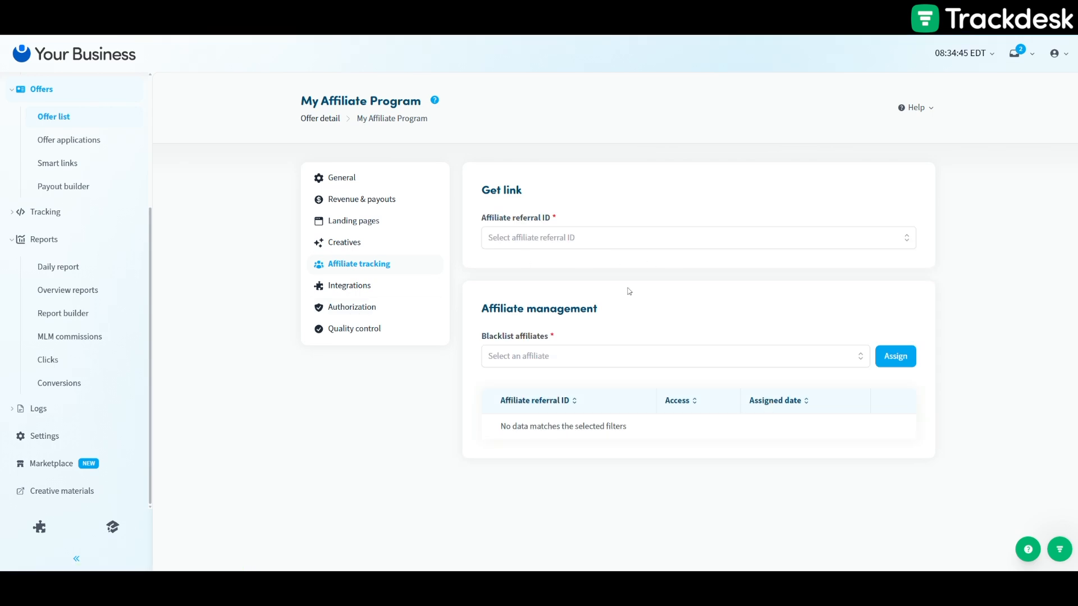
left_click(618, 243)
left_click(536, 285)
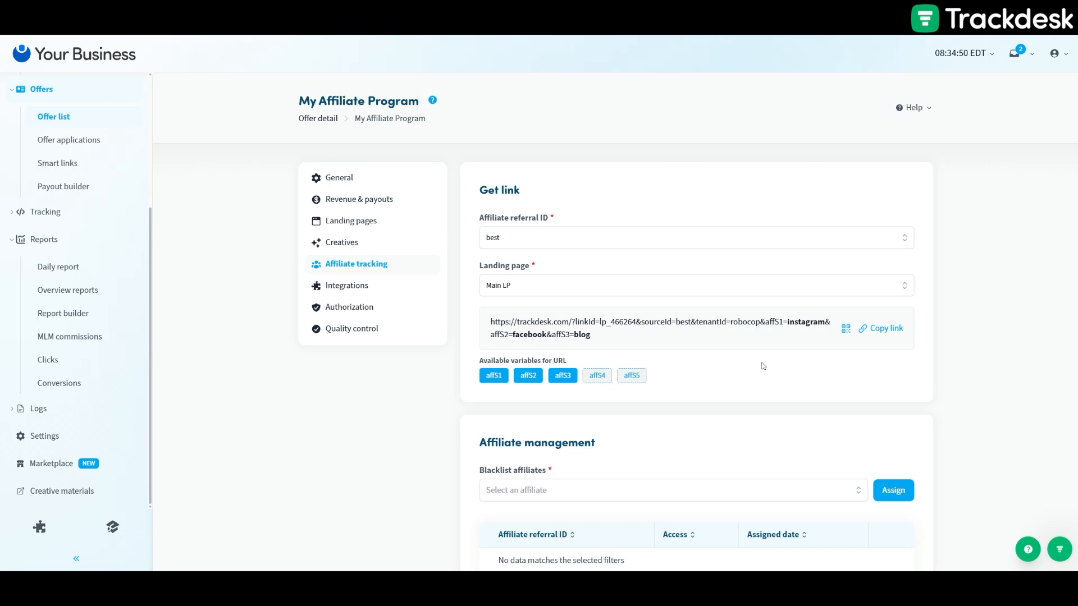
left_click(846, 329)
left_click(883, 328)
Step: Limit the tracking link's URL variables to affS2 with the value facebook
left_click(528, 375)
left_click(562, 376)
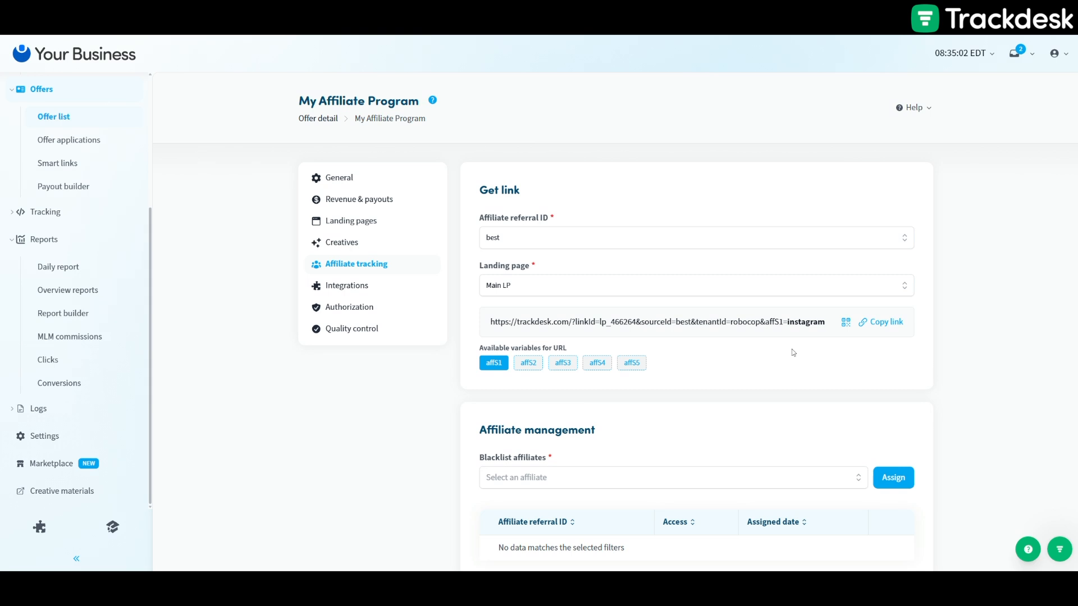
left_click(517, 369)
left_click(487, 374)
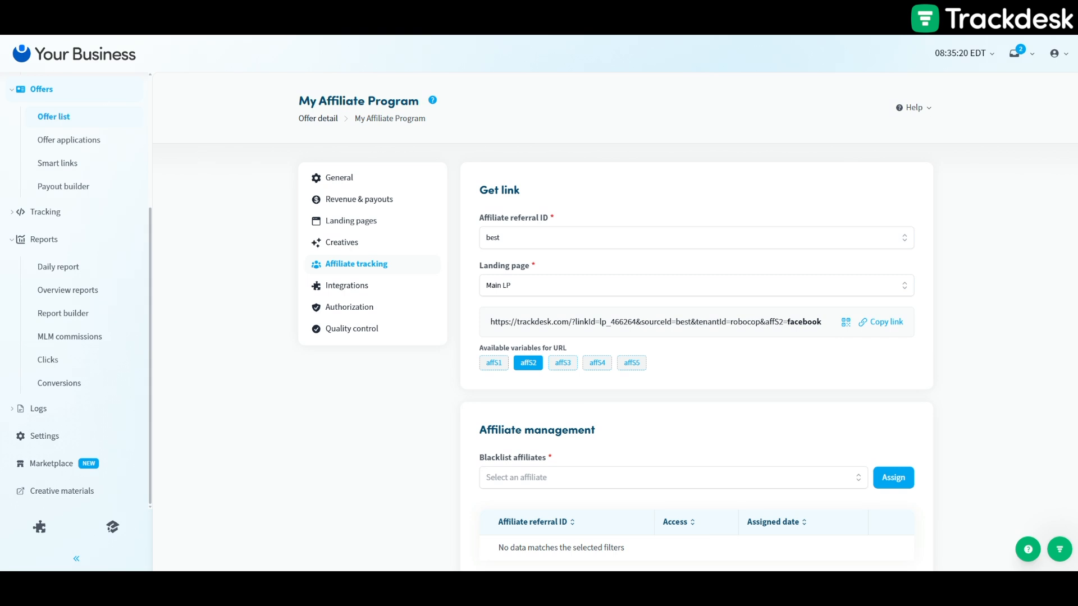
Step: Look through the affiliates available for blacklisting from the offer without assigning any
scroll(748, 469, "down", 1)
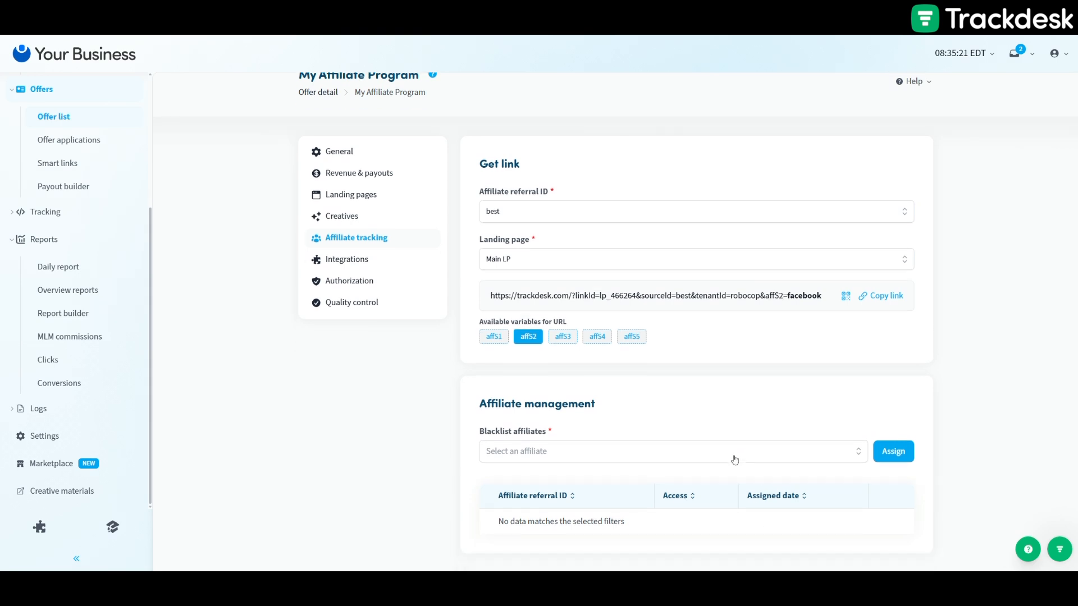
left_click(525, 452)
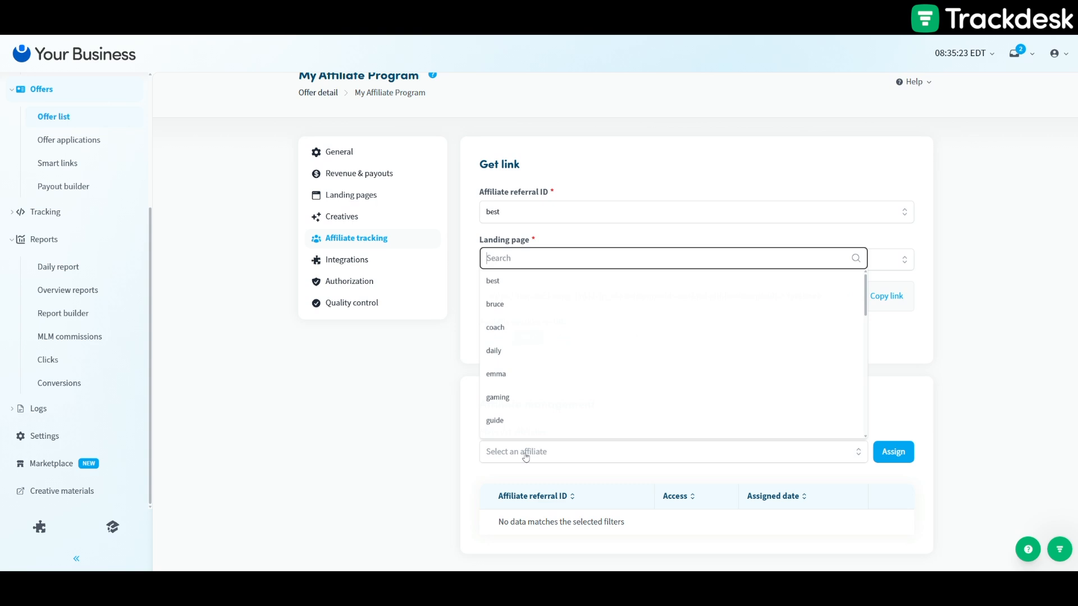
left_click(987, 259)
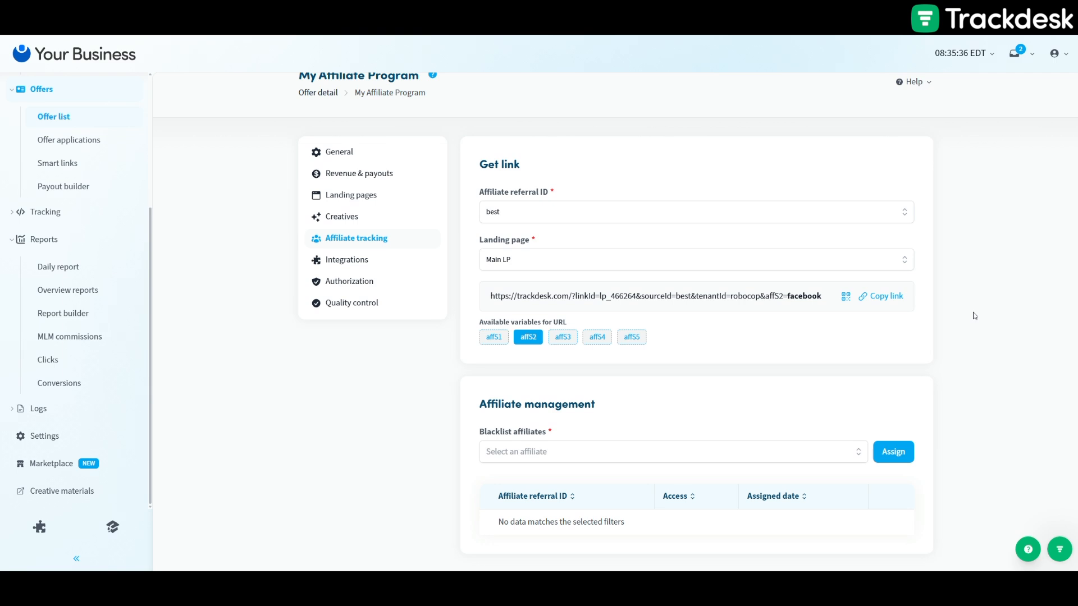
left_click(580, 460)
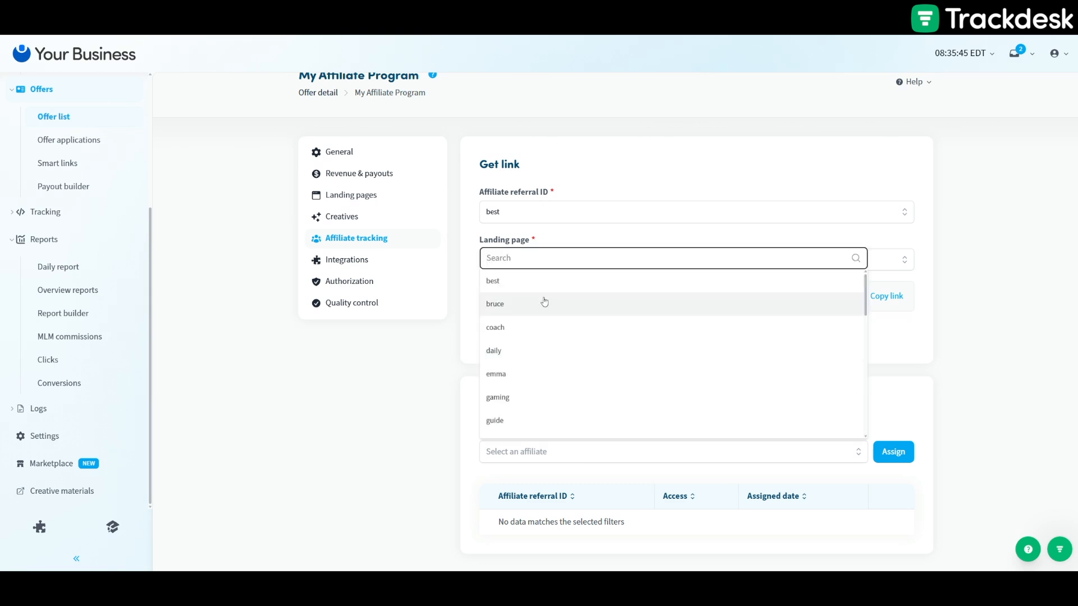
left_click(412, 403)
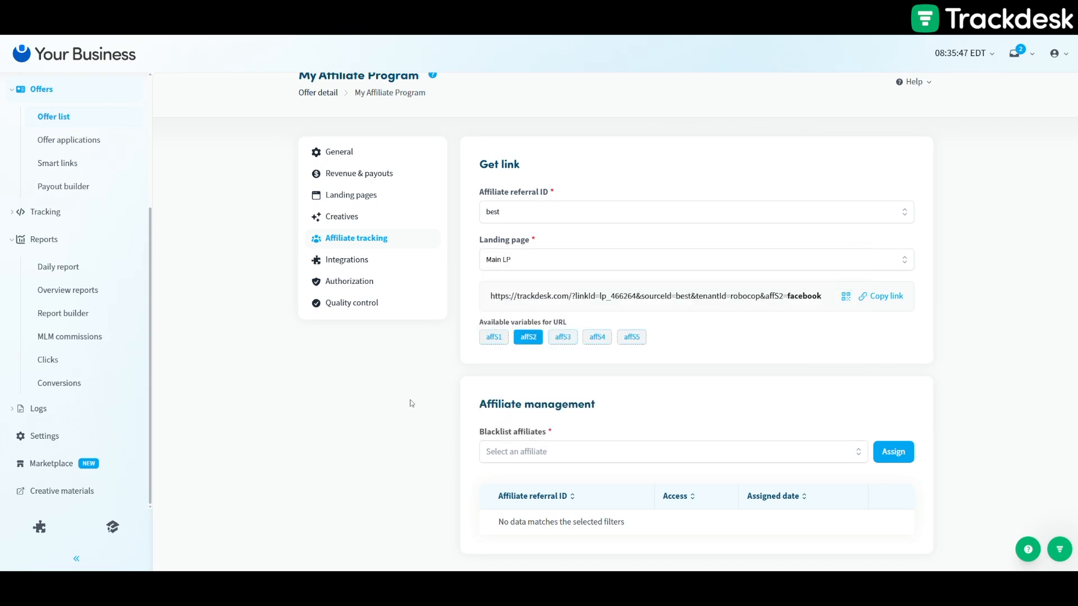
Step: Review the offer's popular and advanced integrations and check the support chat's help and messages
left_click(348, 265)
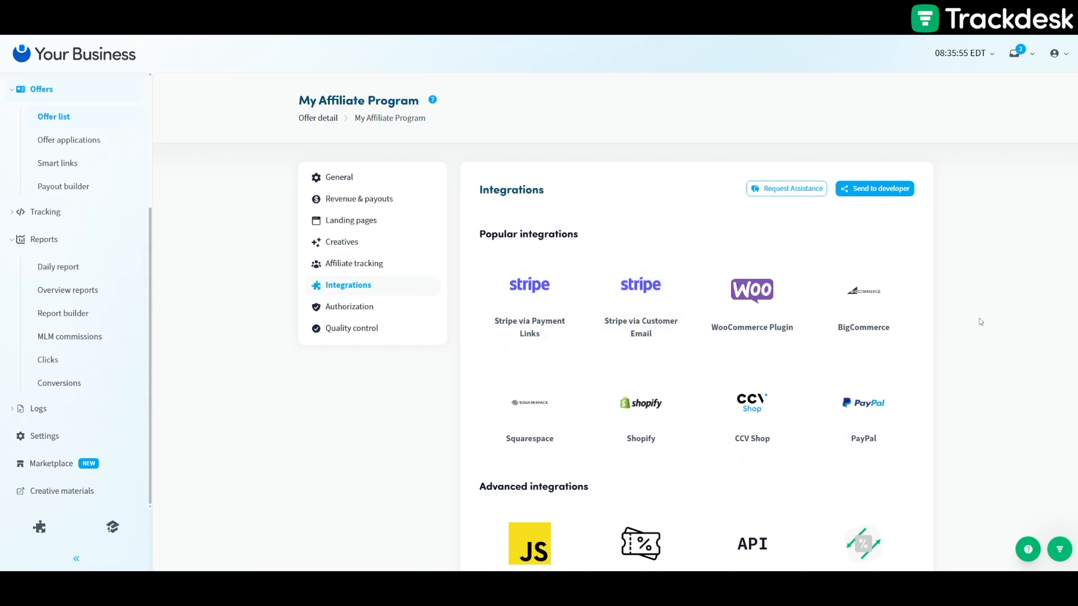
scroll(981, 323, "down", 3)
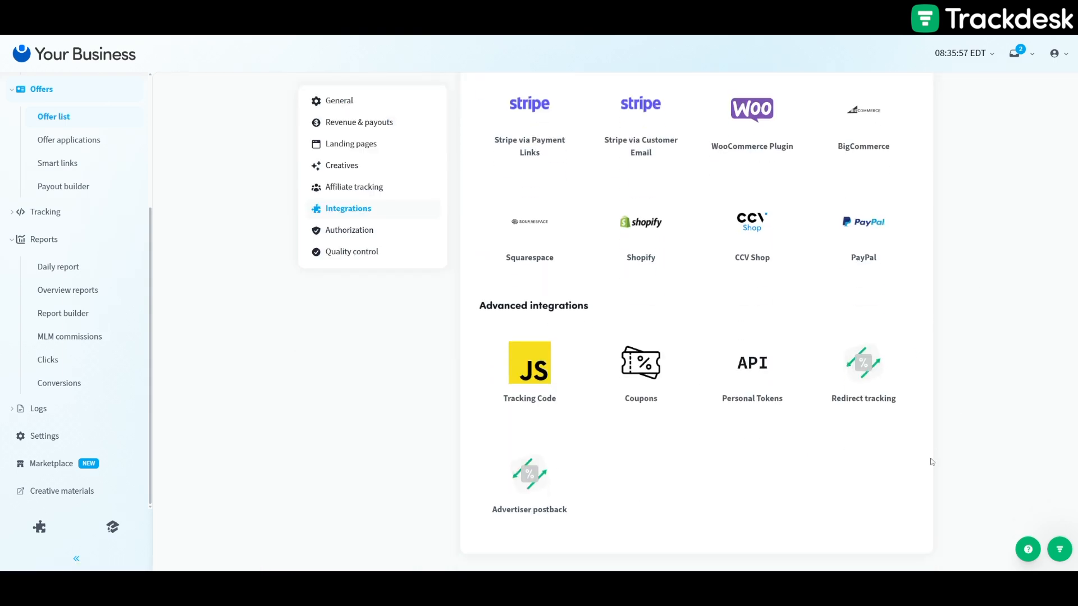
scroll(929, 464, "up", 3)
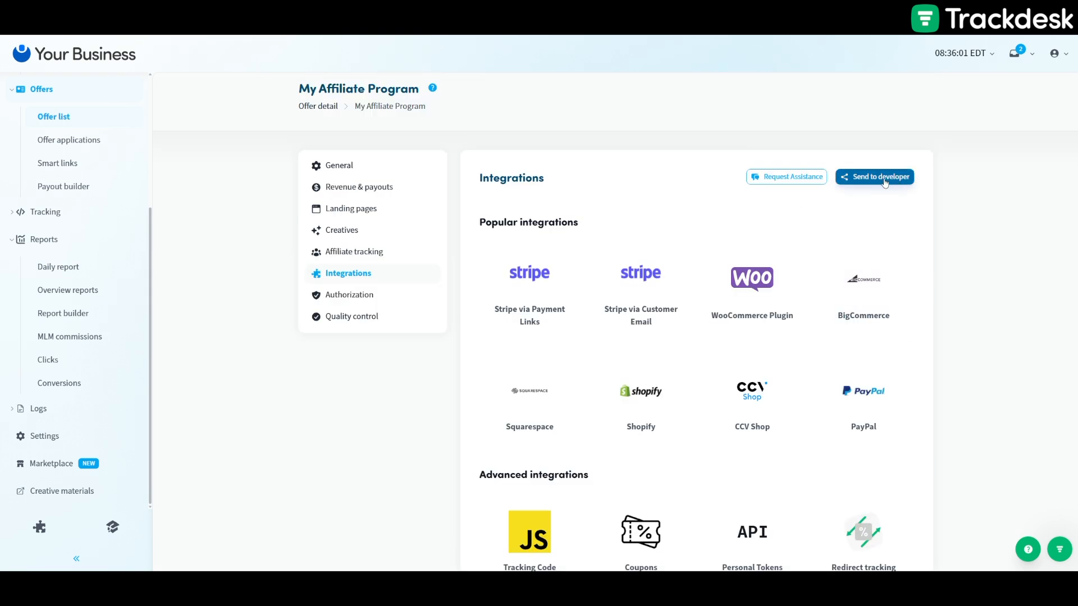
left_click(1060, 550)
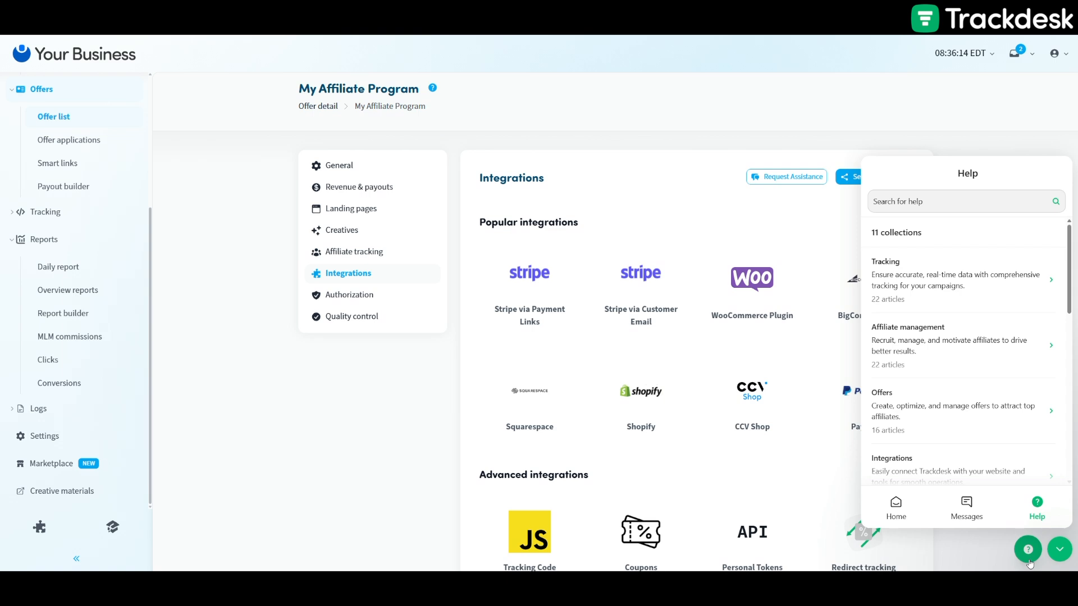
left_click(966, 507)
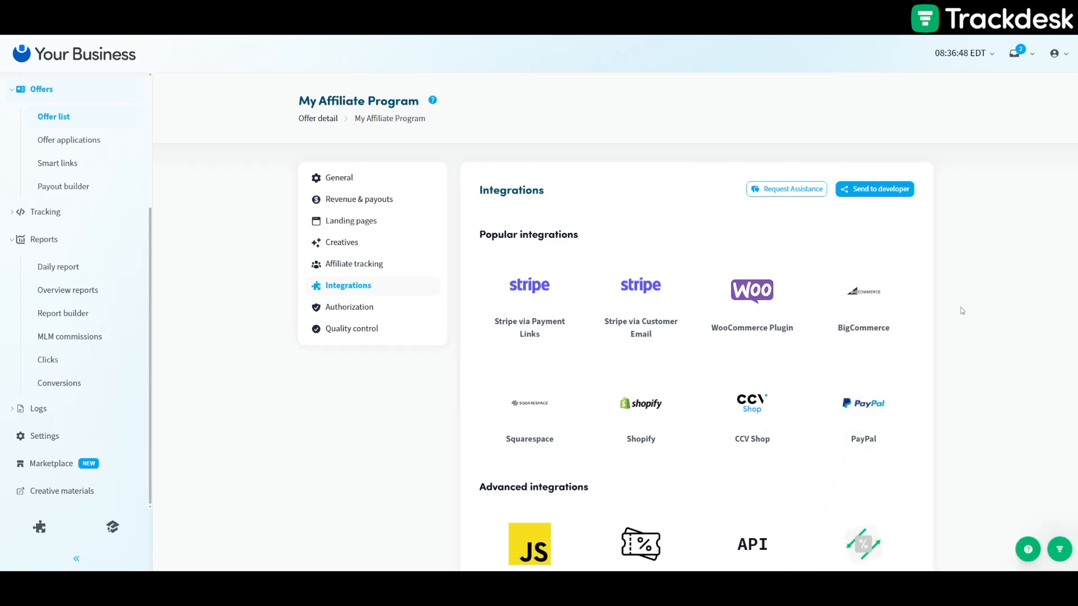
scroll(962, 311, "down", 2)
scroll(963, 311, "up", 2)
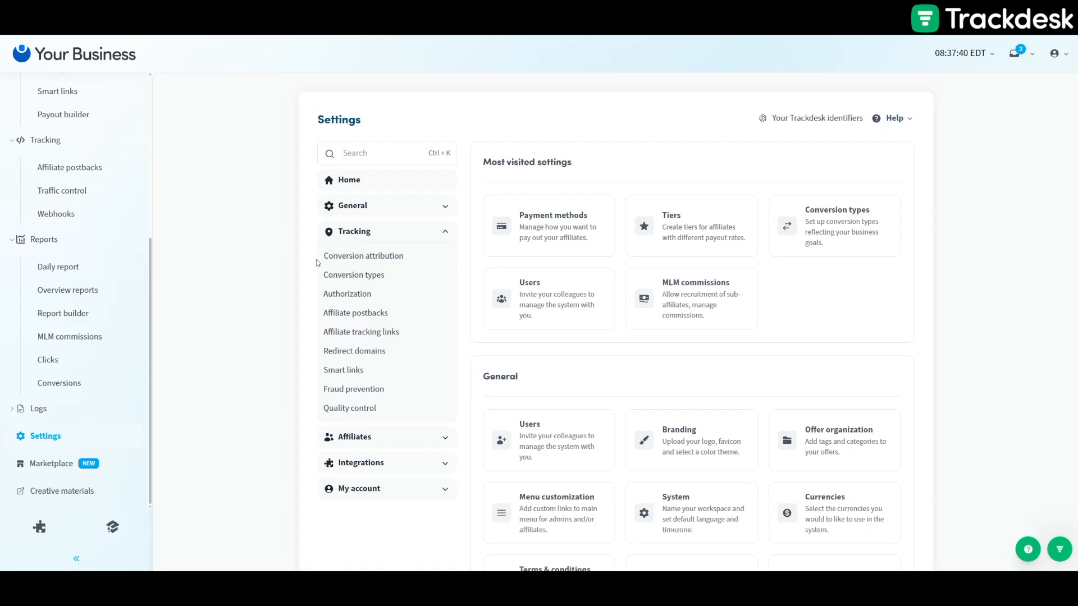
Step: Examine the conversion attribution types and cookie expiration in the workspace's tracking settings
left_click(367, 263)
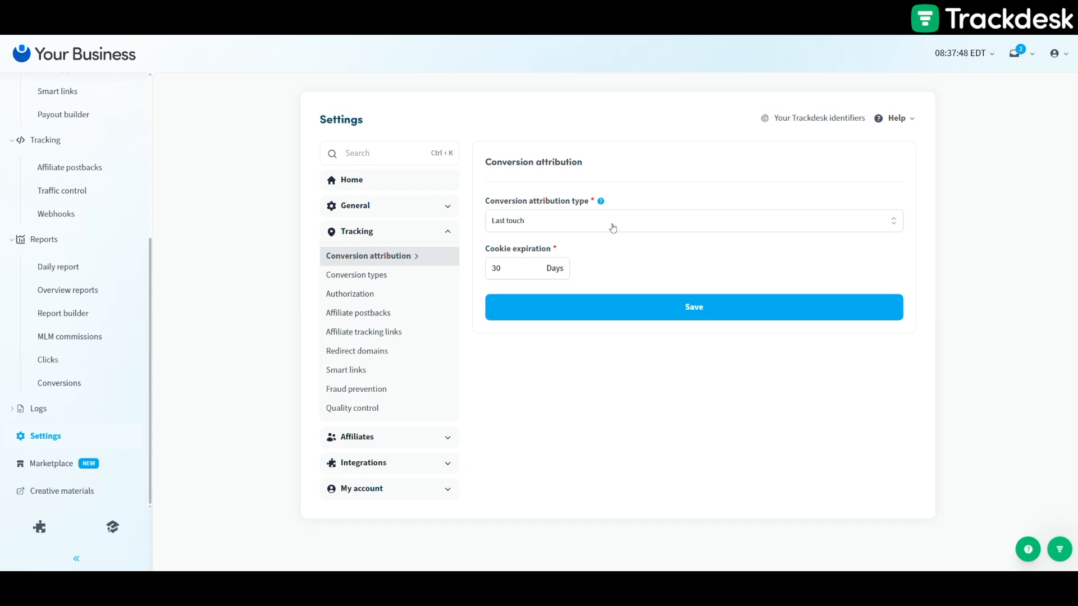
left_click(613, 228)
left_click(642, 193)
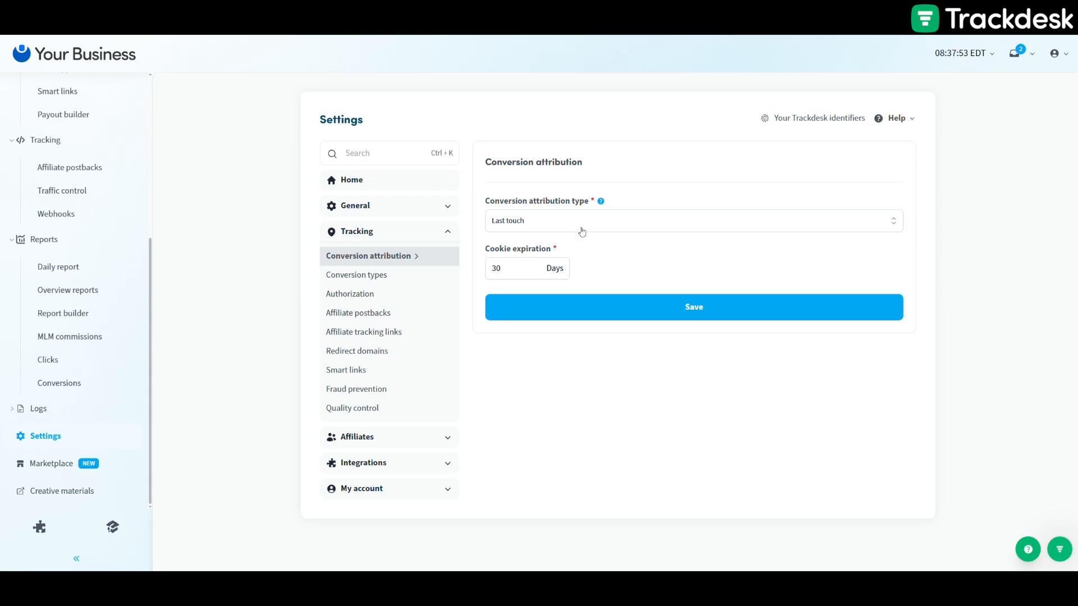
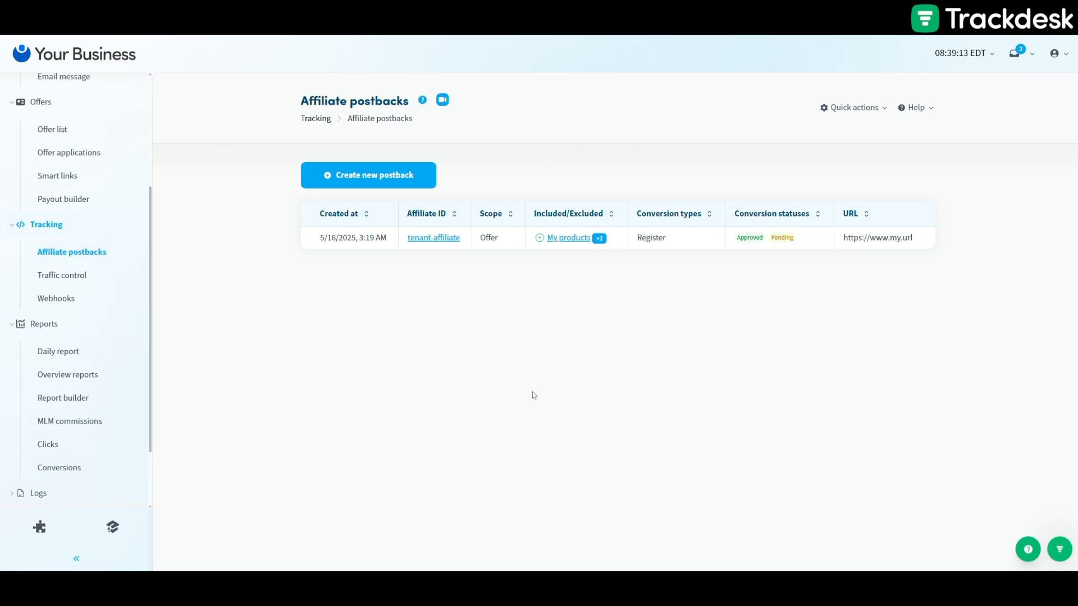
Step: Review the fields for creating a new affiliate postback and close the form without saving
left_click(328, 174)
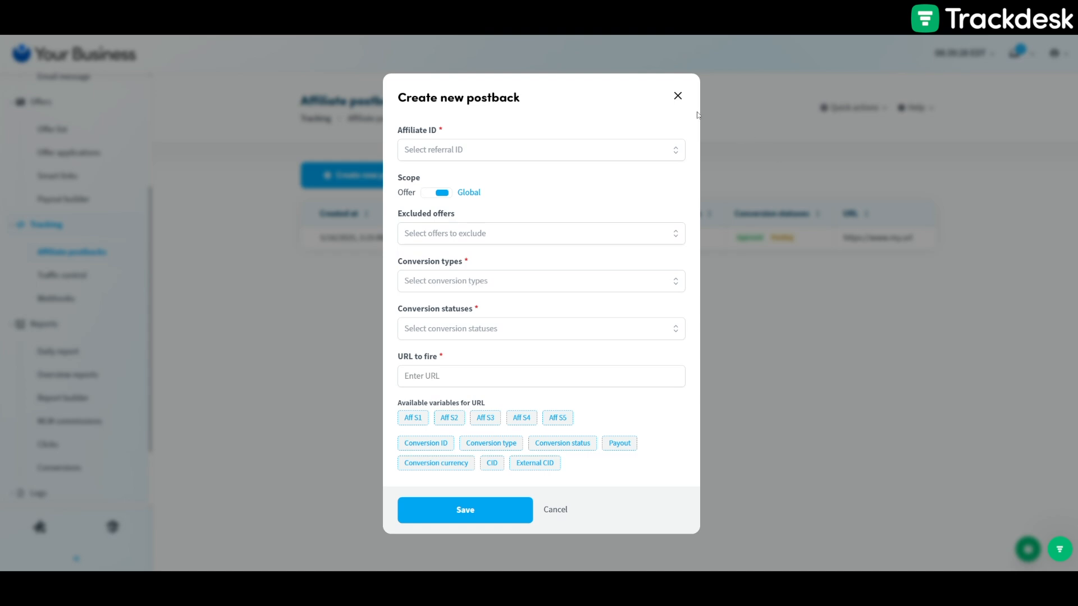
left_click(677, 96)
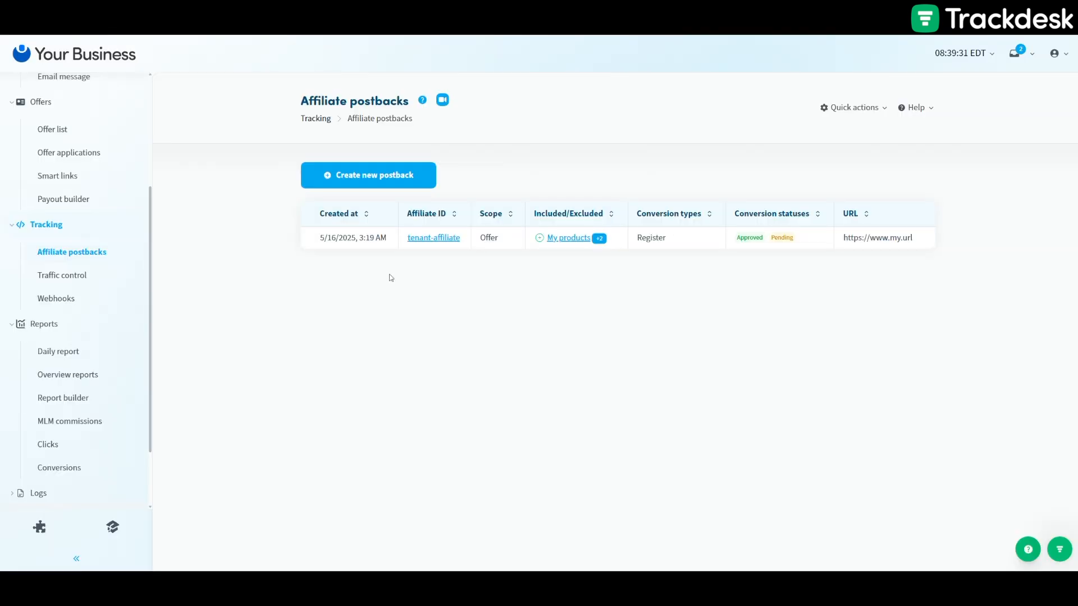
Step: Review the traffic control settings and the daily report's performance chart and table
left_click(44, 275)
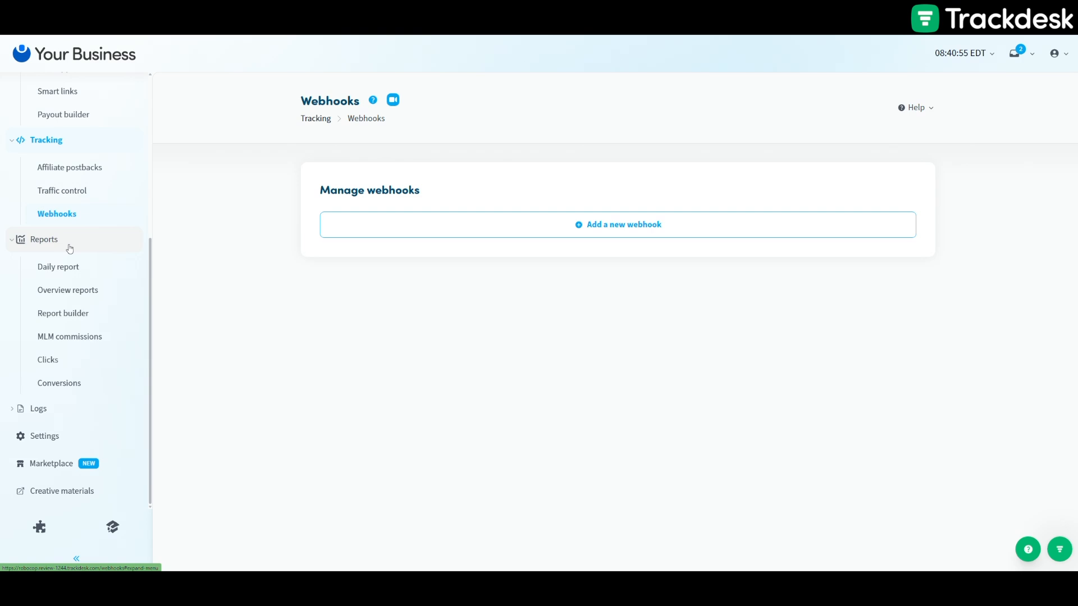
left_click(69, 269)
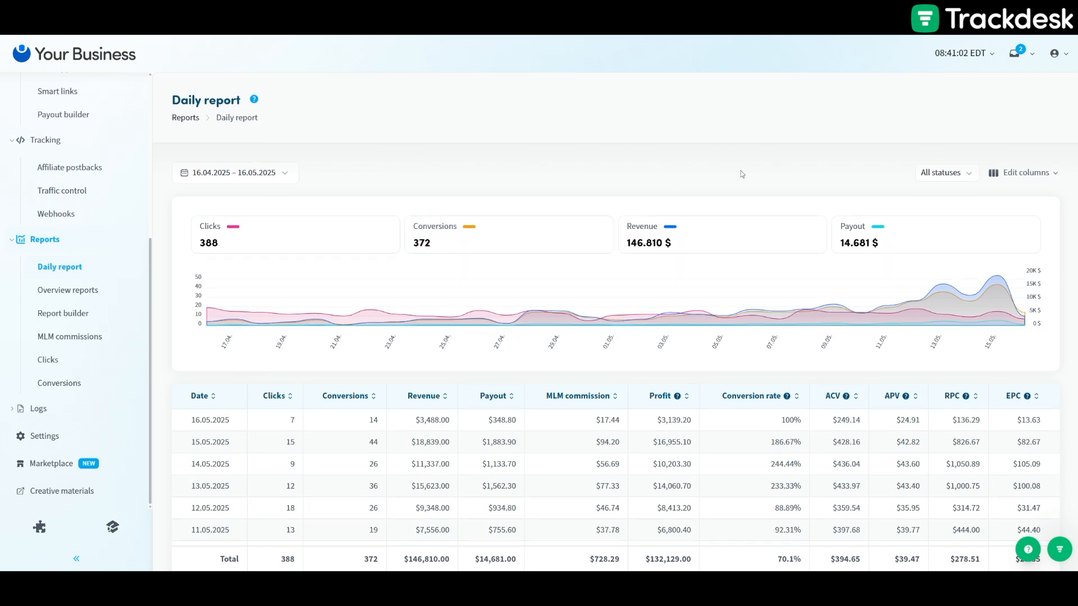
scroll(742, 174, "down", 2)
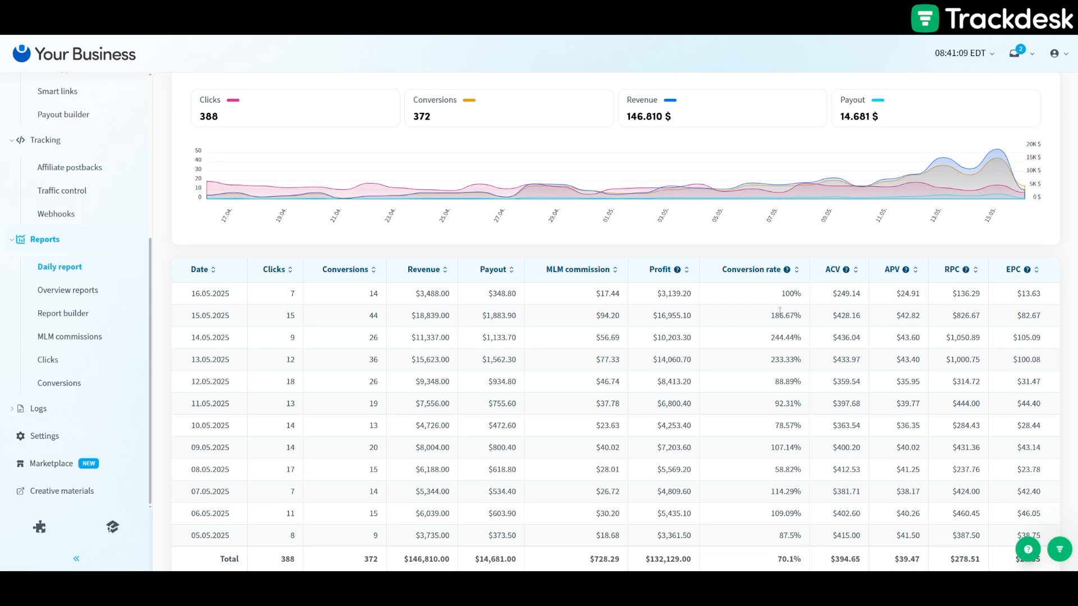
Step: Examine the overview reports by tier and by affiliate, including their performance charts and tables
left_click(67, 289)
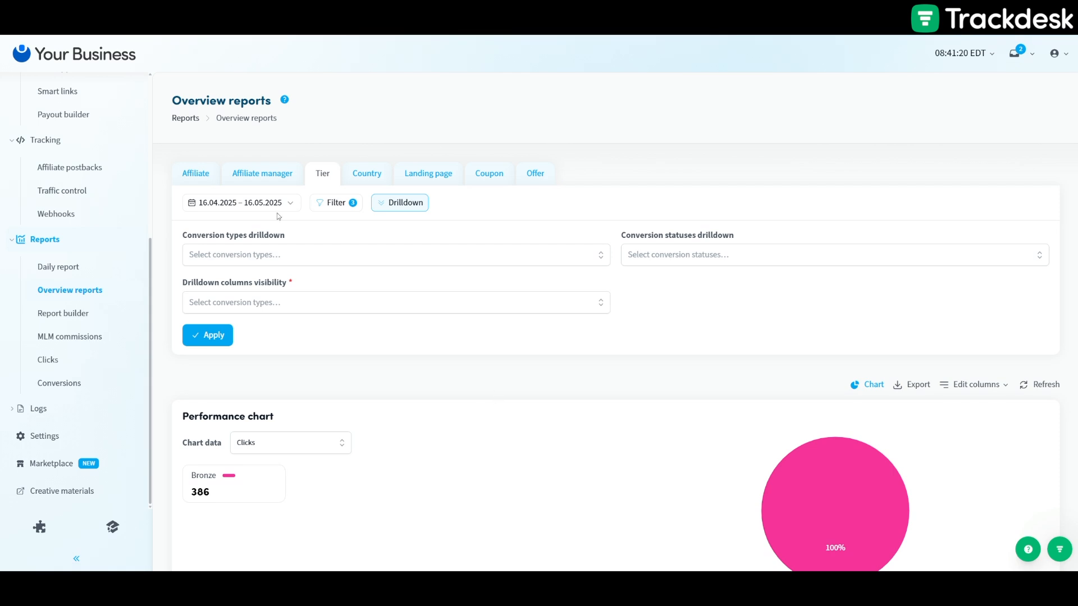
scroll(441, 311, "down", 2)
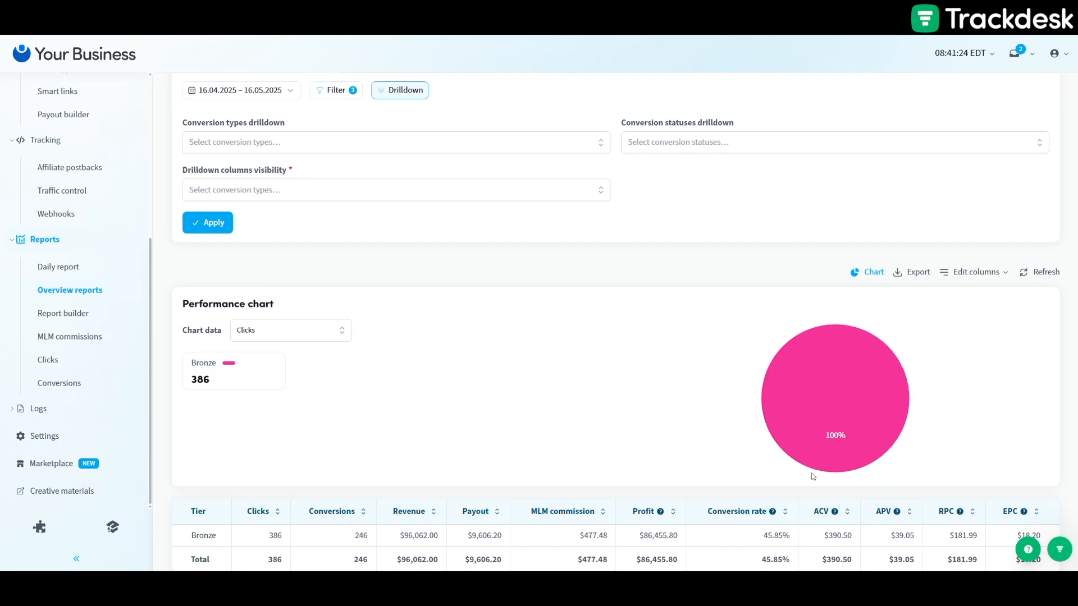
scroll(352, 318, "up", 2)
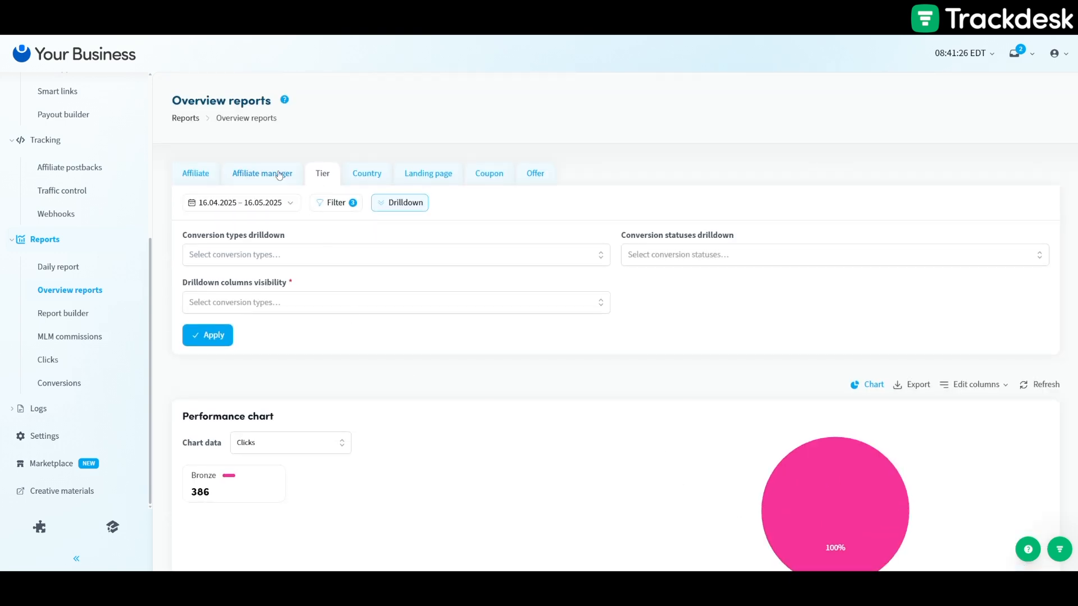
left_click(190, 175)
scroll(522, 217, "down", 3)
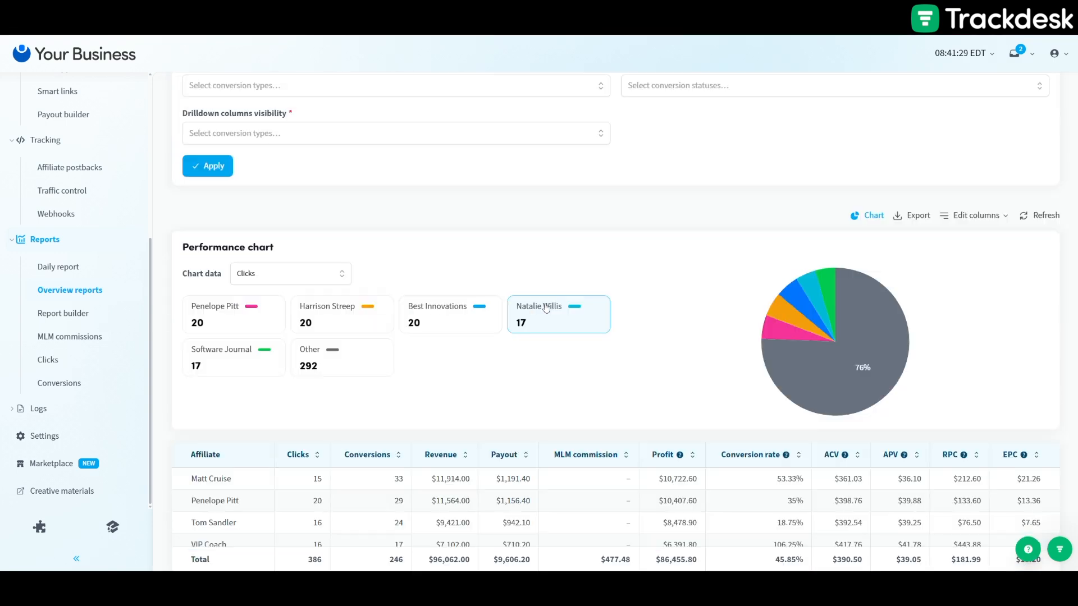
scroll(548, 307, "up", 2)
scroll(544, 308, "up", 1)
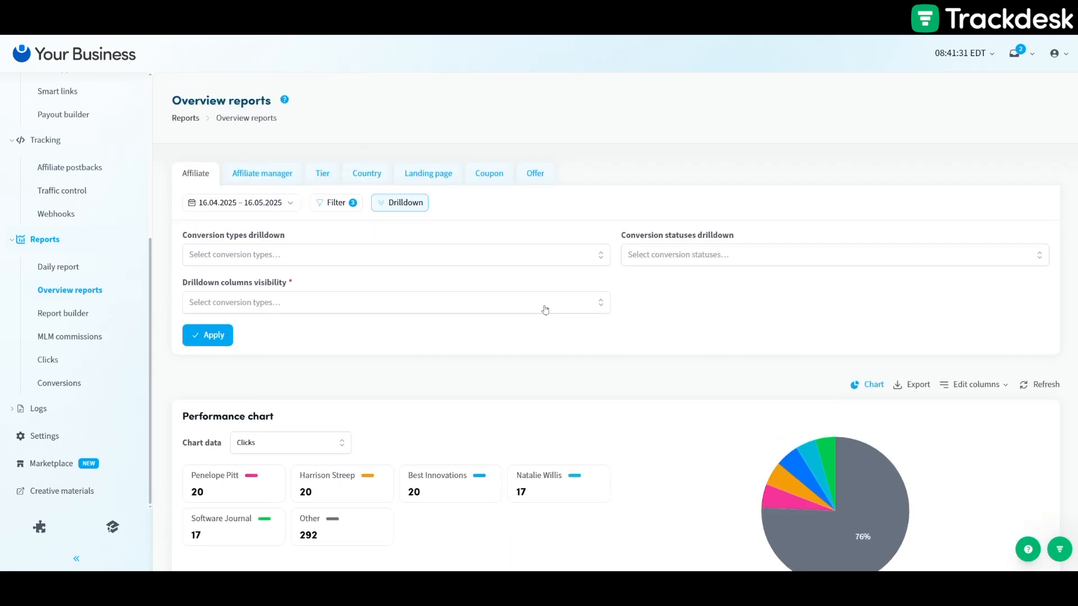
Step: Filter the affiliate overview report to the Approved conversion status only, removing On hold and Pending
left_click(335, 203)
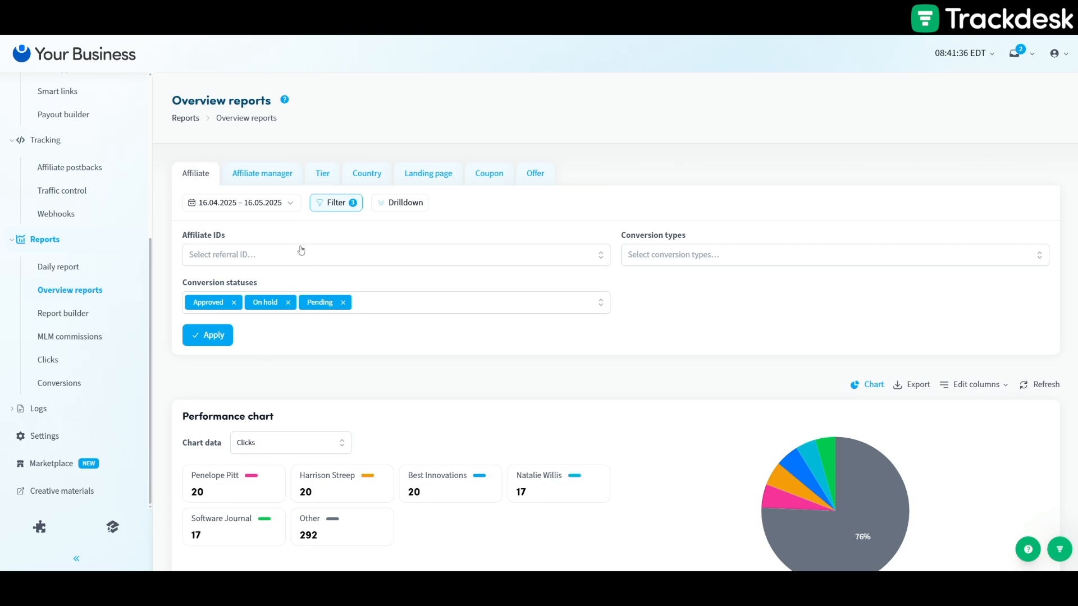
left_click(288, 303)
left_click(287, 303)
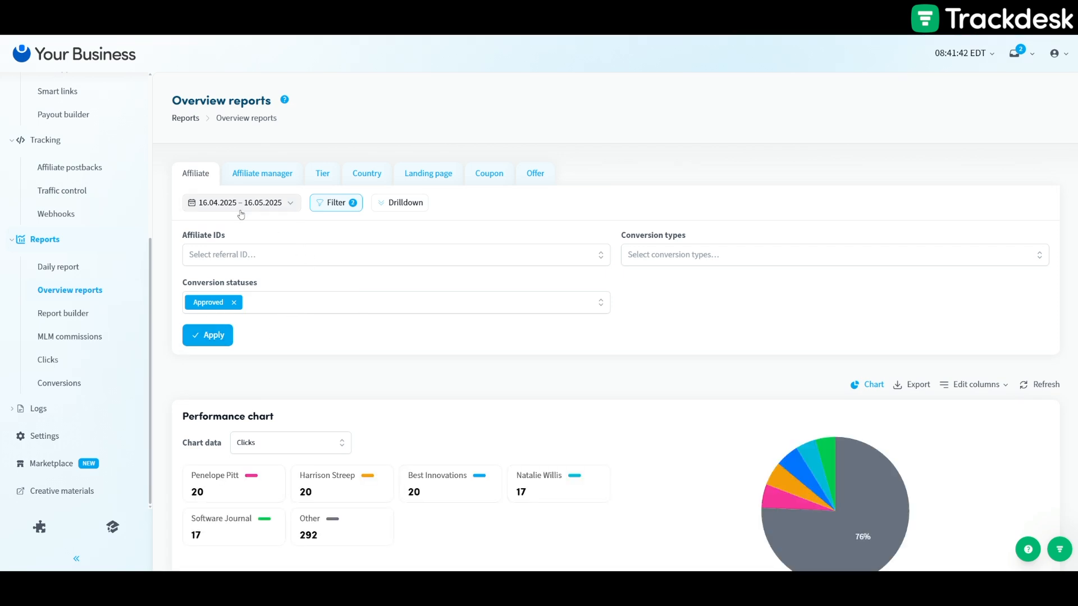
Step: Set the affiliate overview's performance chart data to Conversions and review the breakdown
scroll(235, 192, "down", 4)
left_click(281, 235)
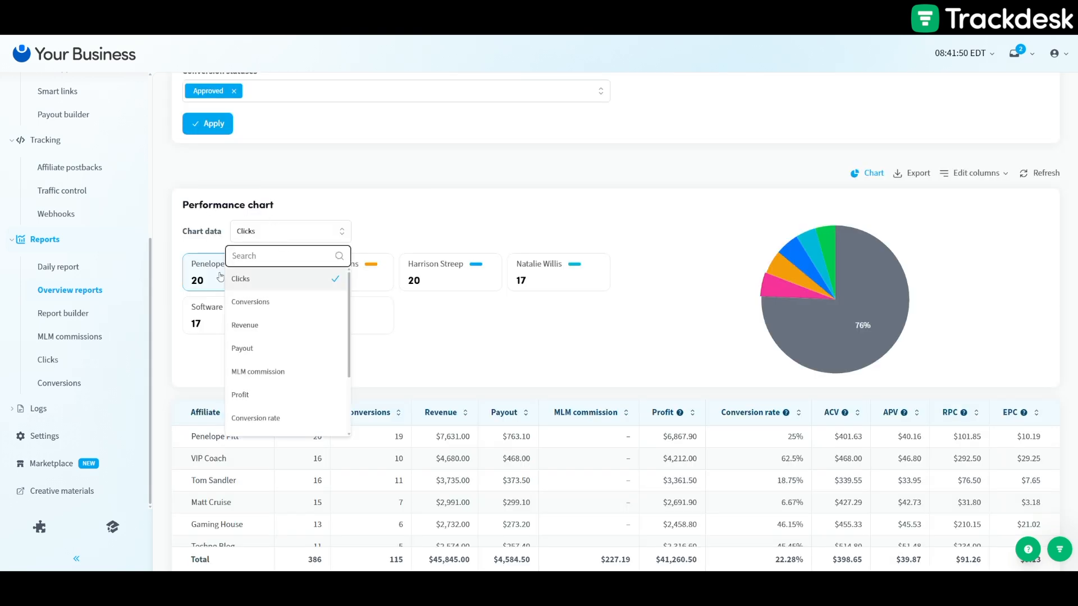
left_click(284, 302)
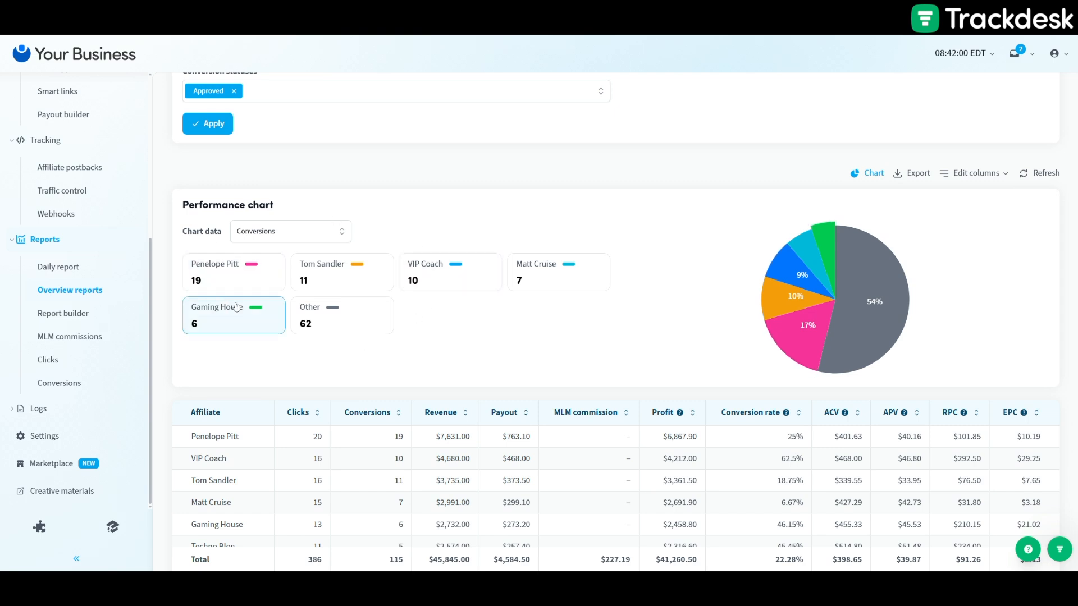
scroll(313, 292, "up", 2)
scroll(281, 241, "up", 2)
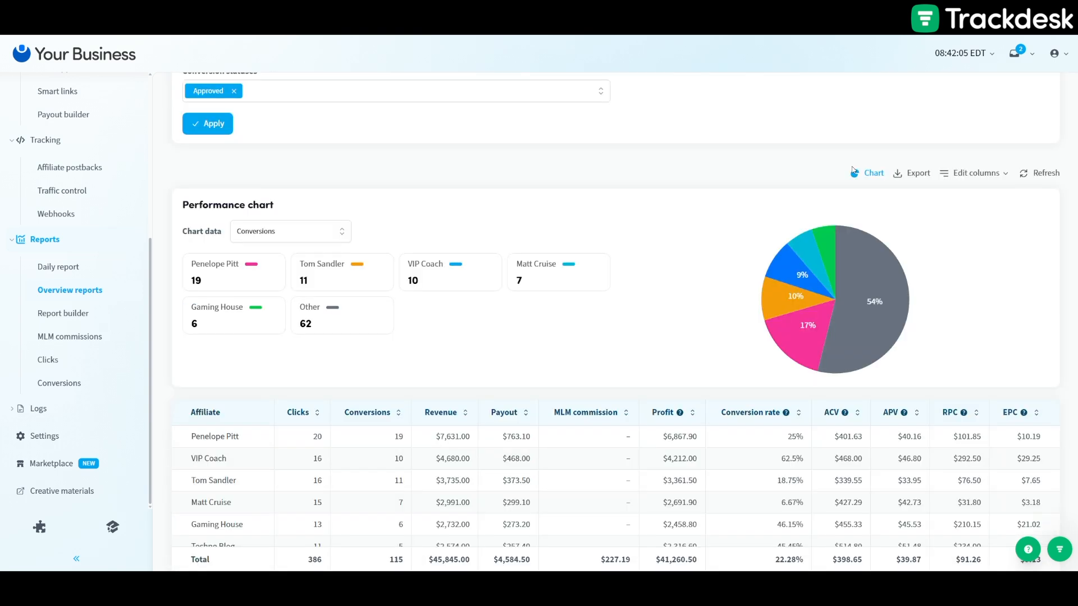
Step: Hide the performance chart in the affiliate overview and review the table's metric columns
left_click(862, 173)
scroll(824, 292, "down", 4)
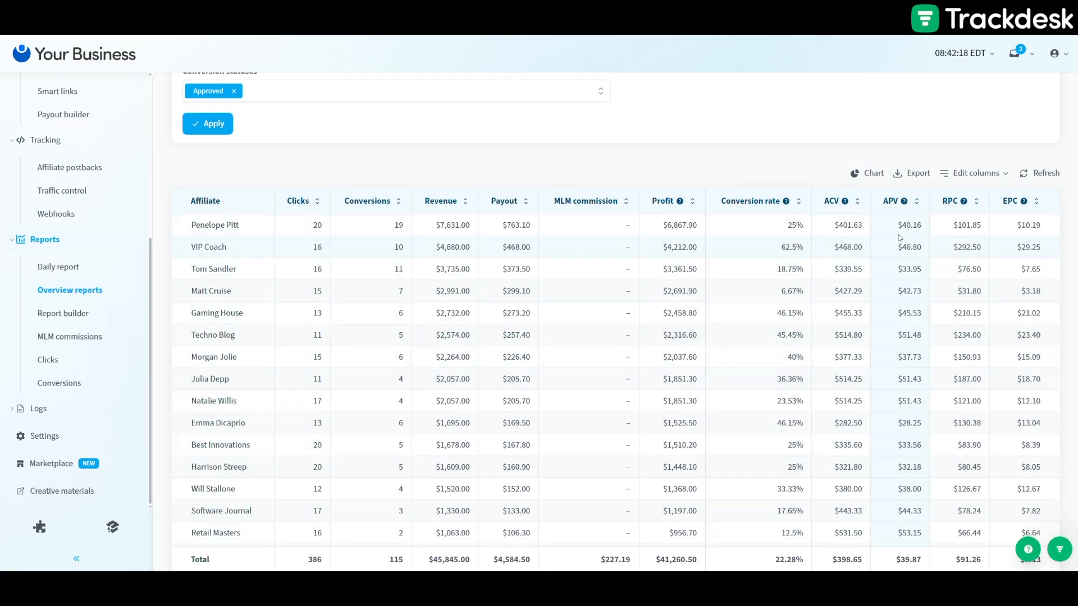
left_click(867, 174)
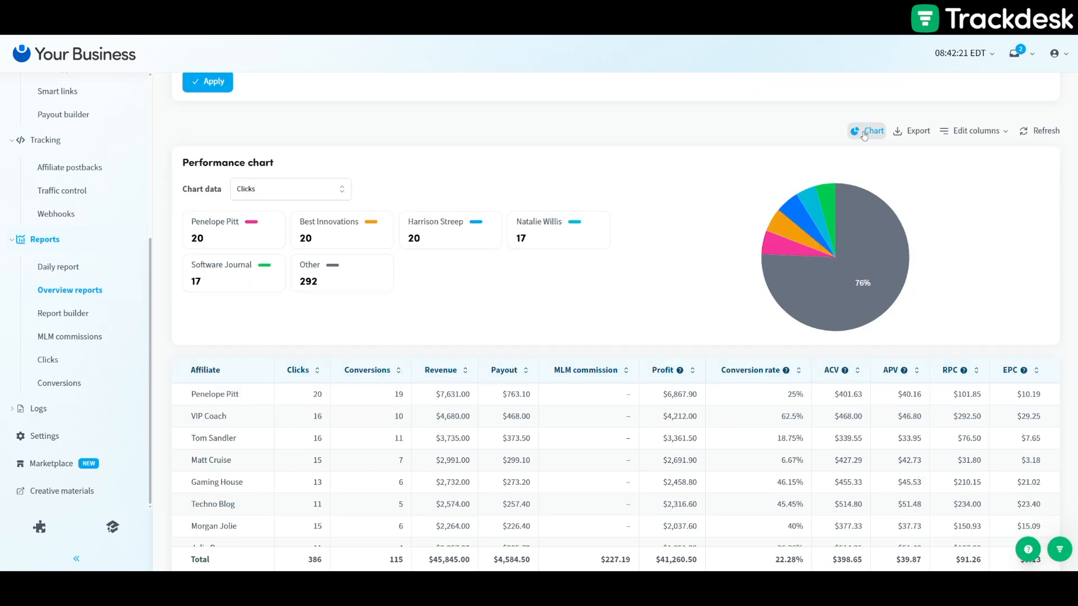
left_click(865, 136)
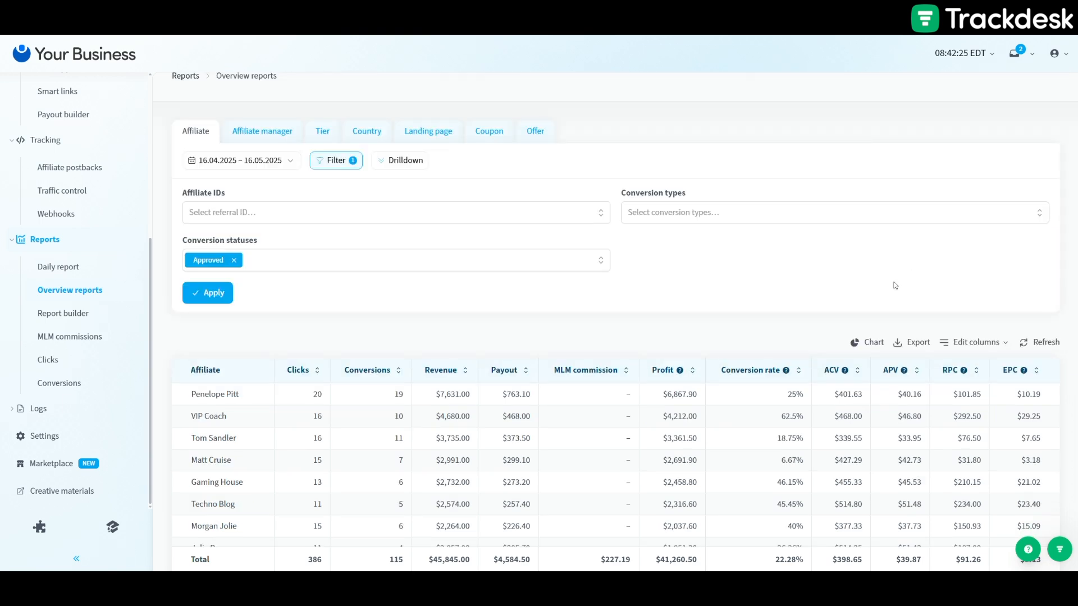
scroll(988, 231, "down", 2)
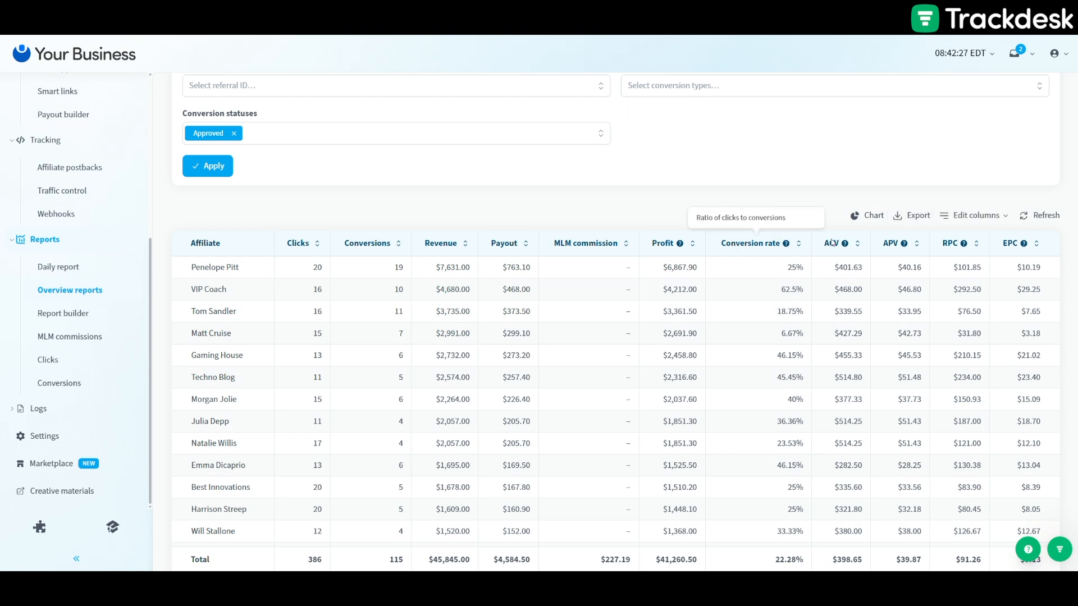
scroll(462, 370, "down", 2)
scroll(462, 372, "up", 5)
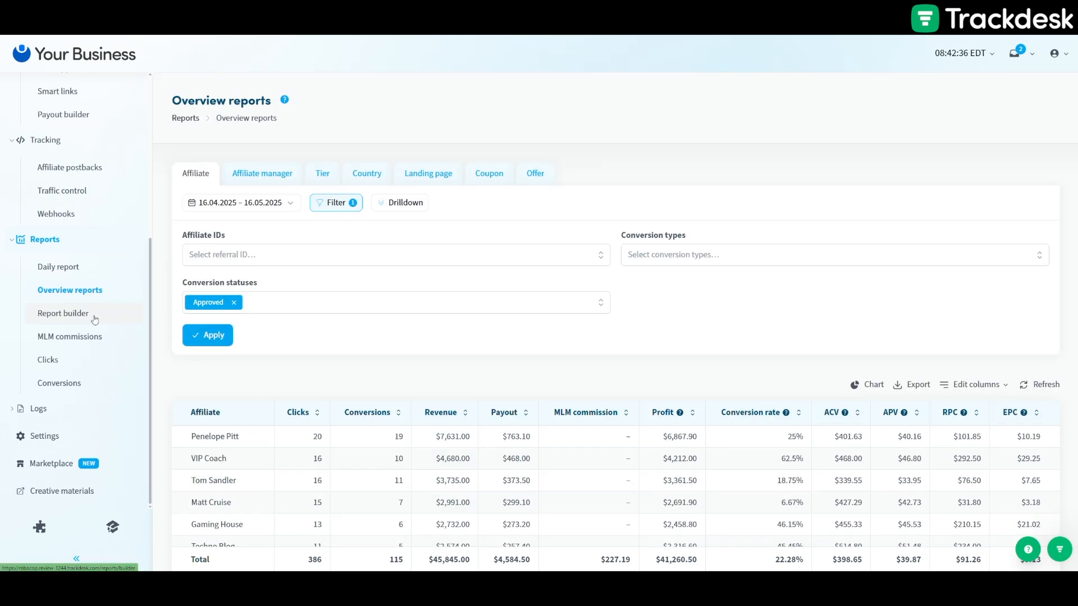
Step: Look through the report builder, the clicks report and the conversions report with its additional columns
left_click(64, 319)
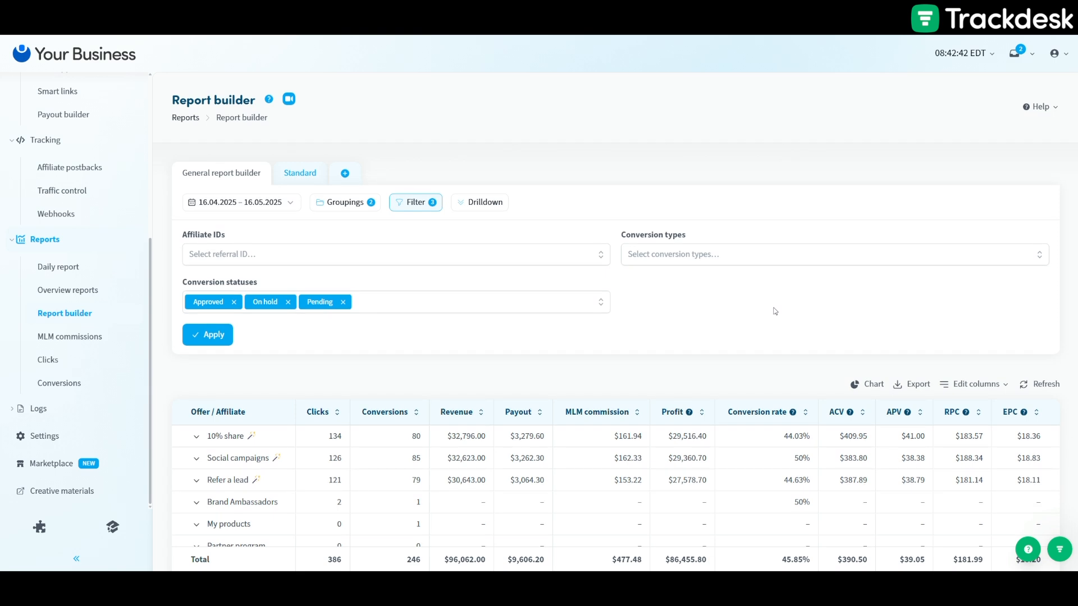
scroll(774, 312, "down", 1)
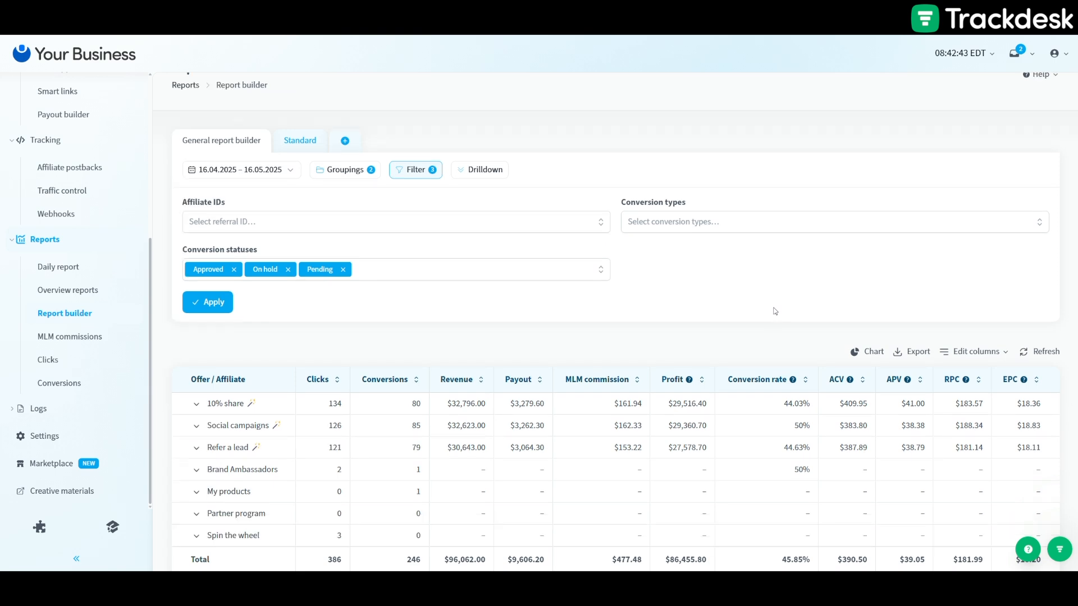
left_click(56, 370)
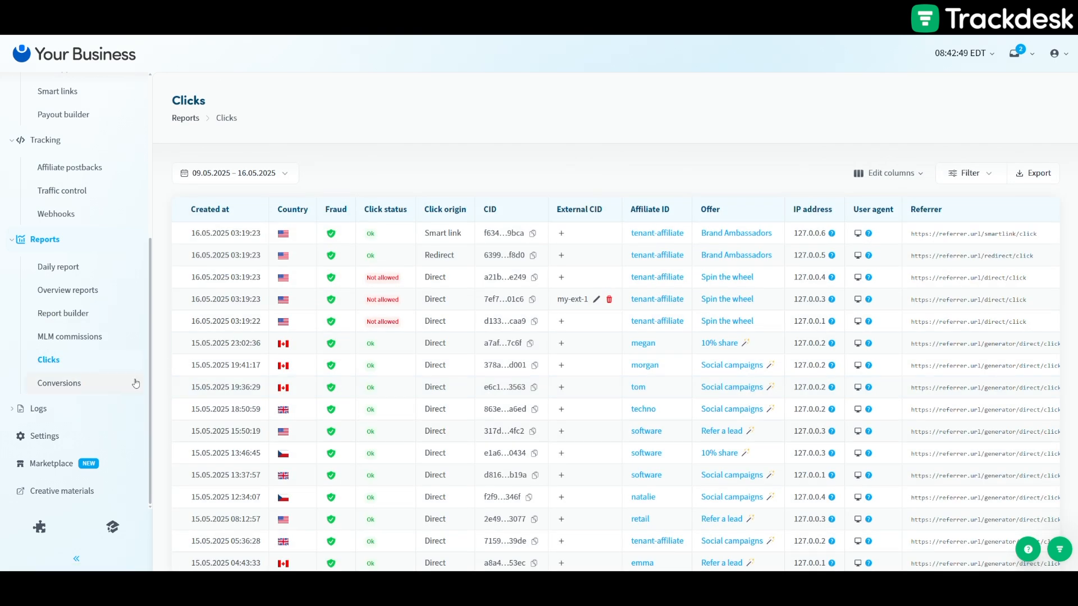
left_click(88, 389)
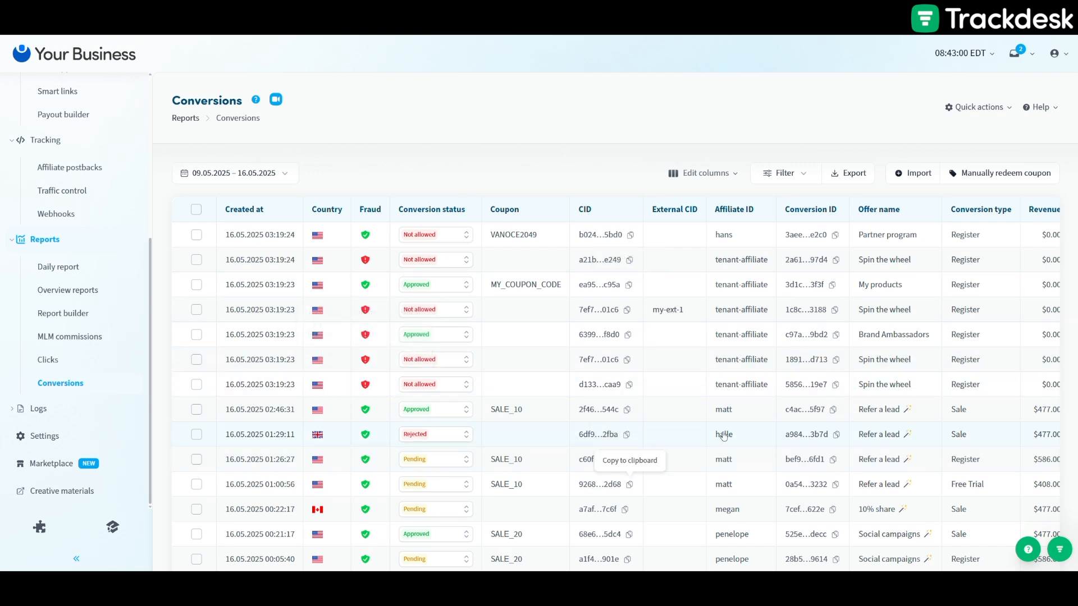
scroll(720, 435, "down", 3)
scroll(721, 435, "down", 3)
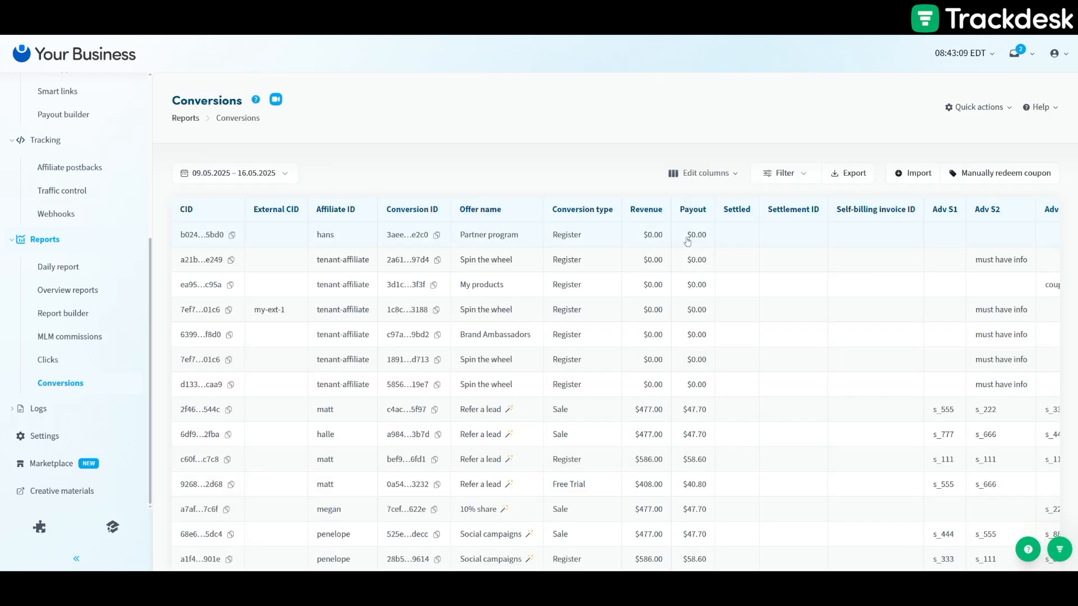
Step: Add a Country grouping to the general report builder and move the Affiliate grouping above Offer
left_click(59, 319)
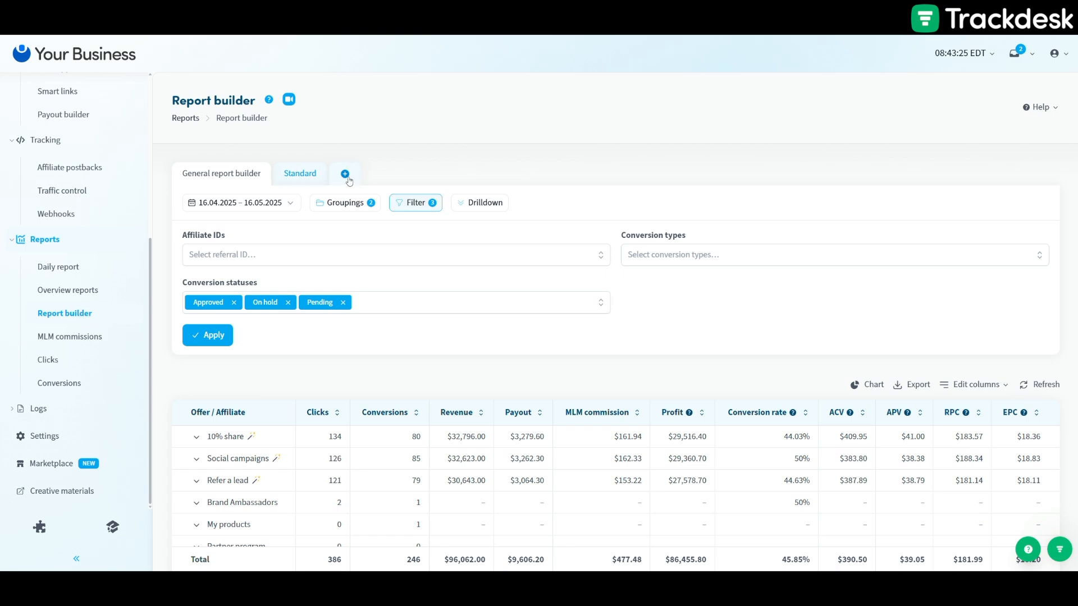
left_click(416, 203)
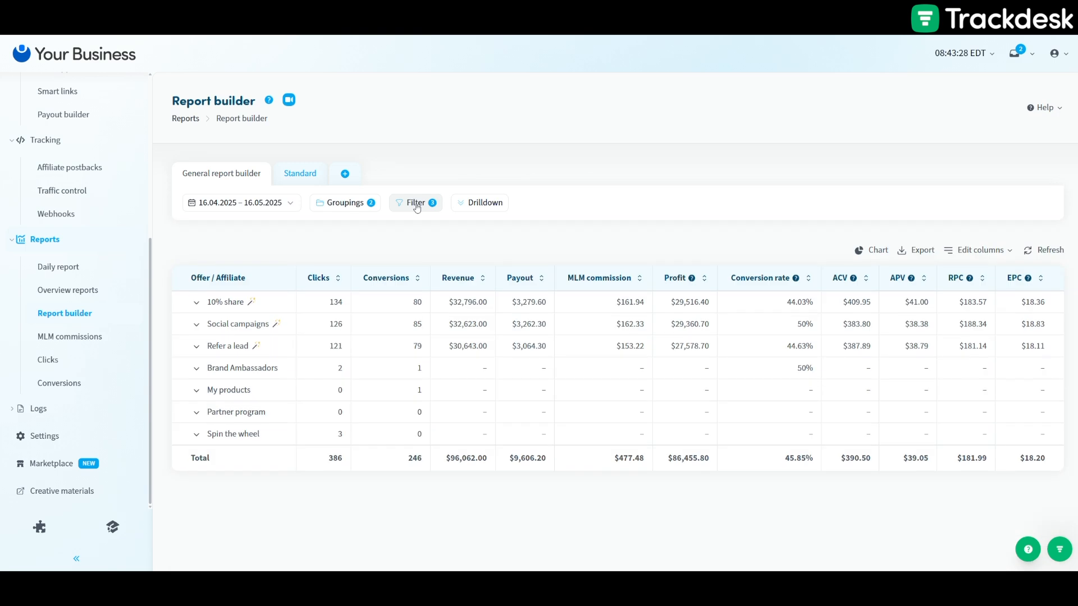
left_click(340, 203)
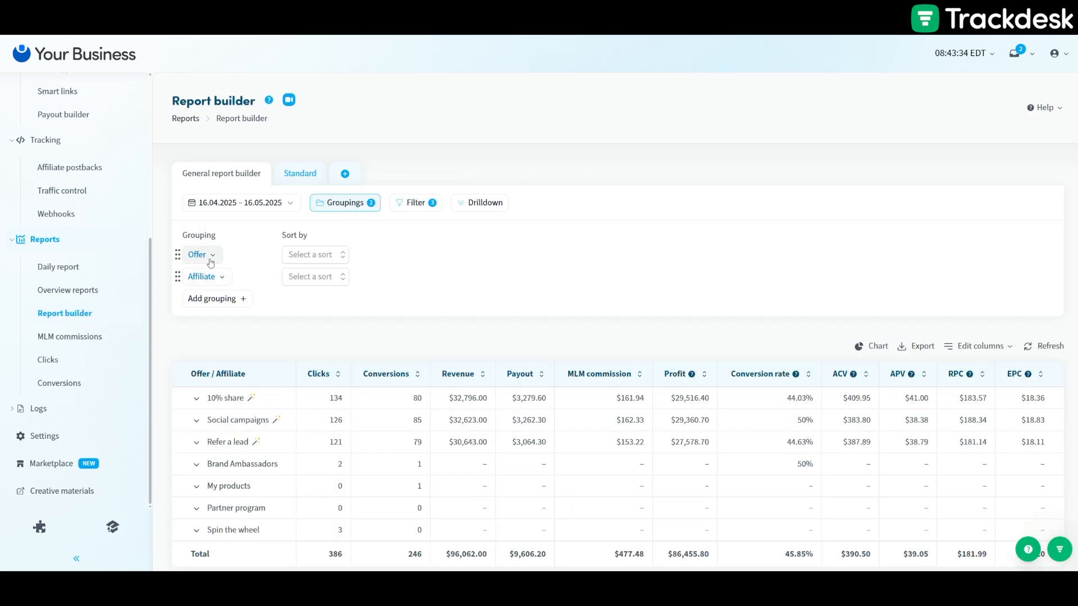
left_click(201, 301)
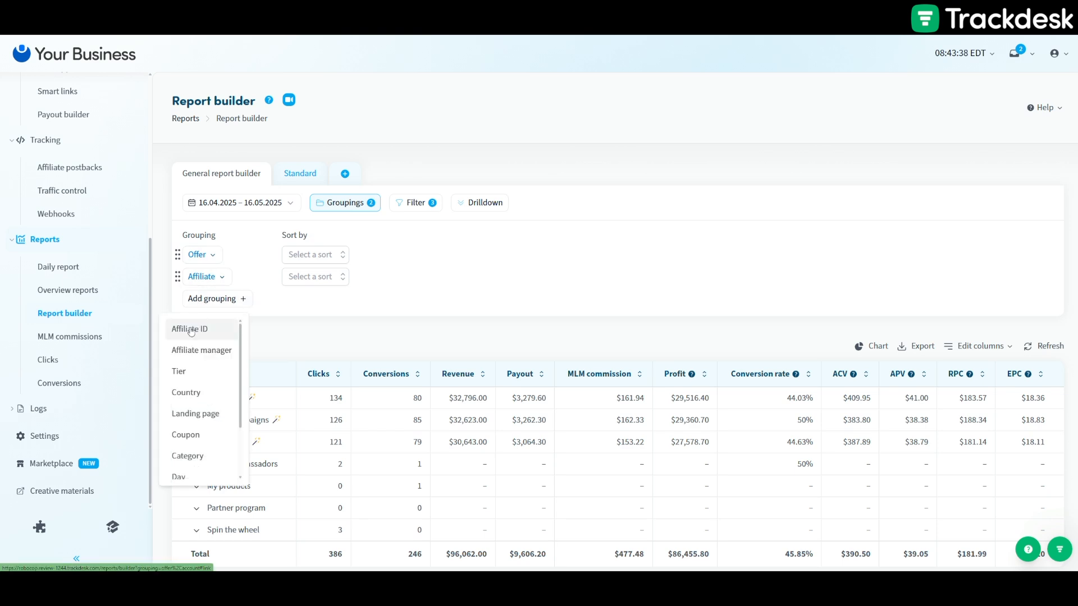
left_click(186, 392)
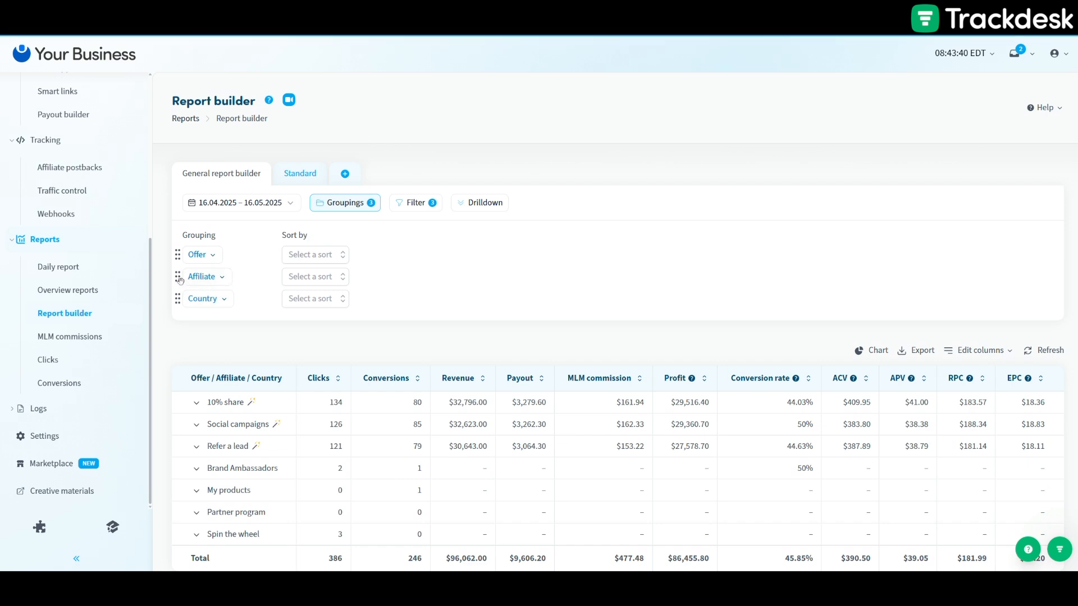
left_click_drag(177, 277, 179, 252)
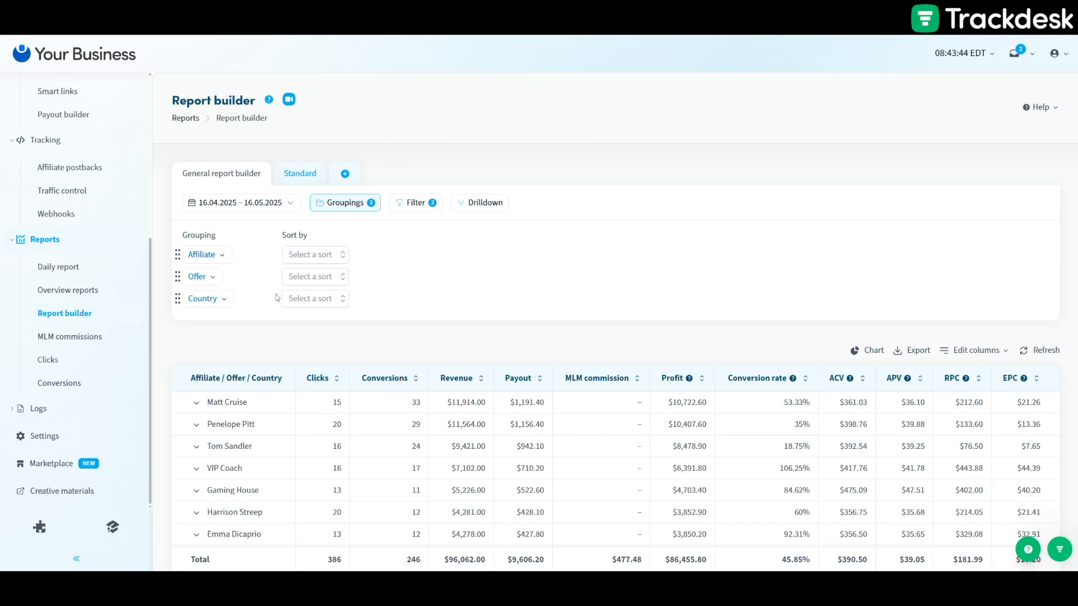
Step: Examine the first affiliate's results by offer and the Refer a lead offer's results by country, collapsing the rows again
scroll(245, 337, "down", 2)
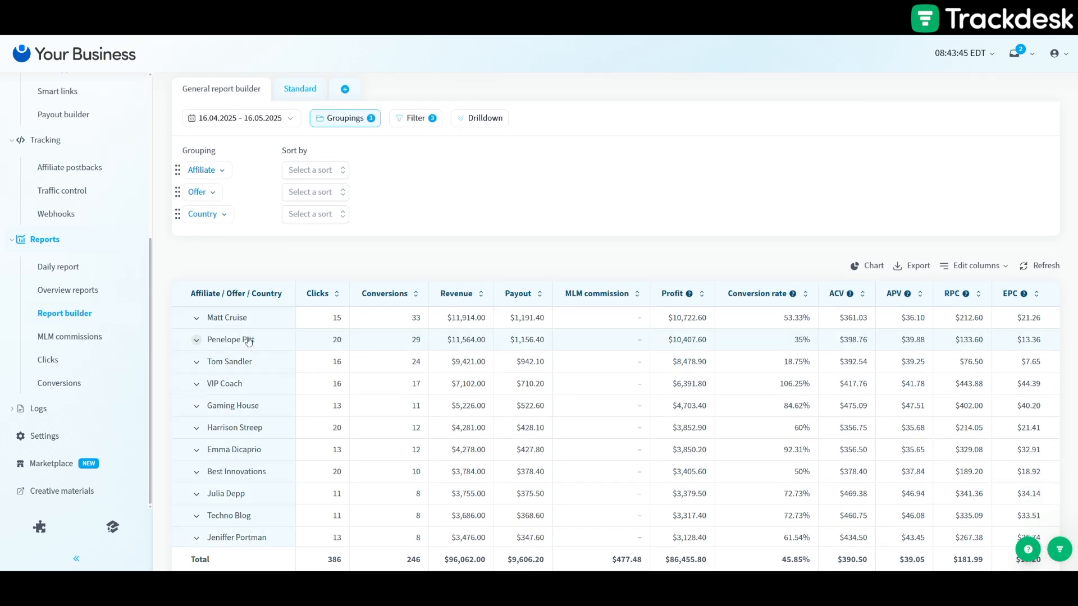
left_click(195, 319)
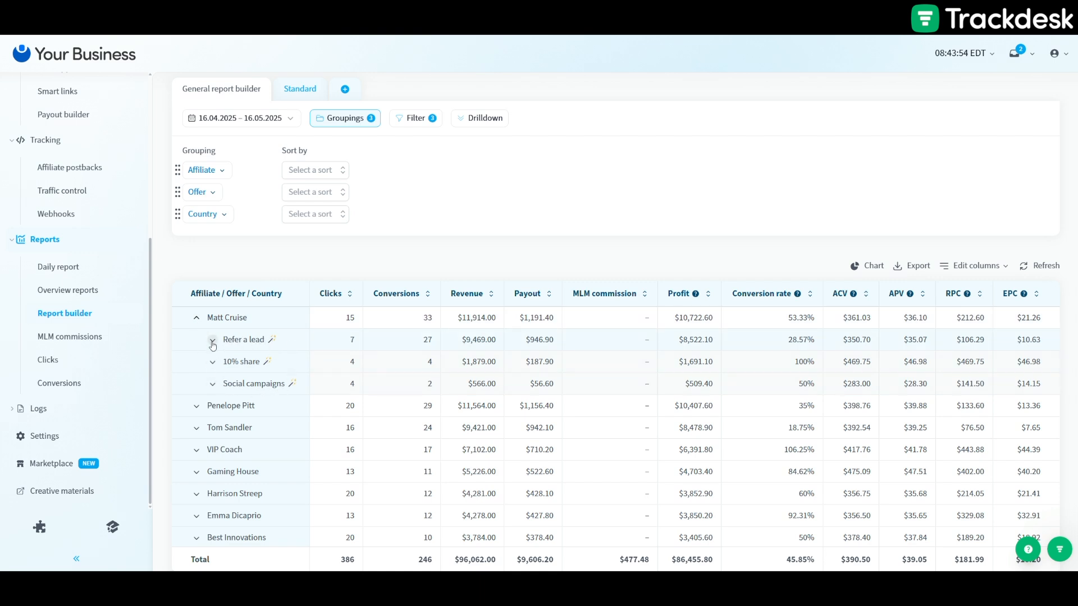
left_click(213, 340)
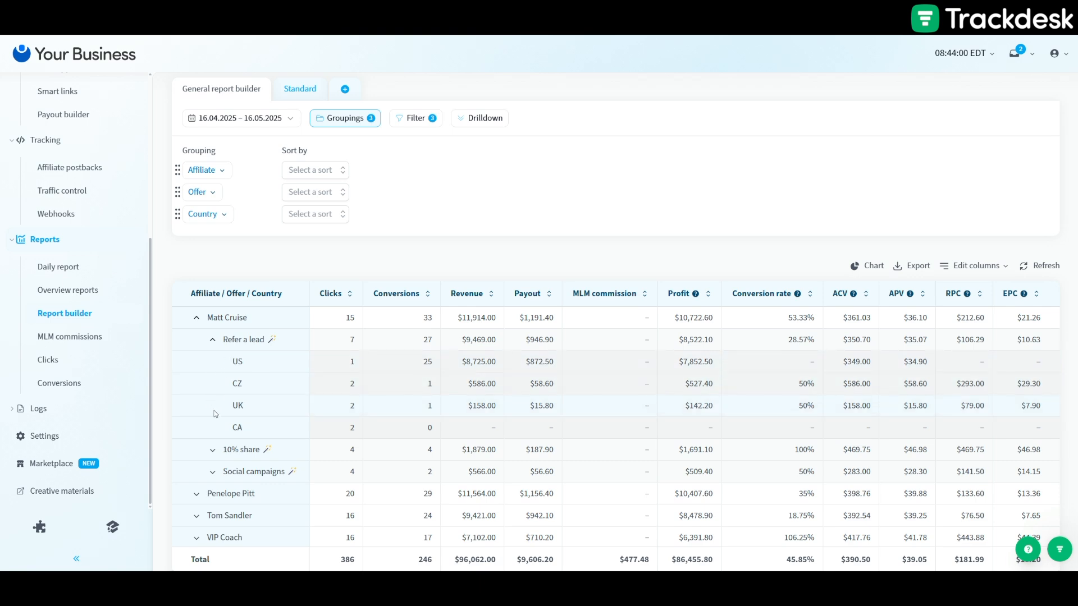
left_click(213, 340)
left_click(196, 317)
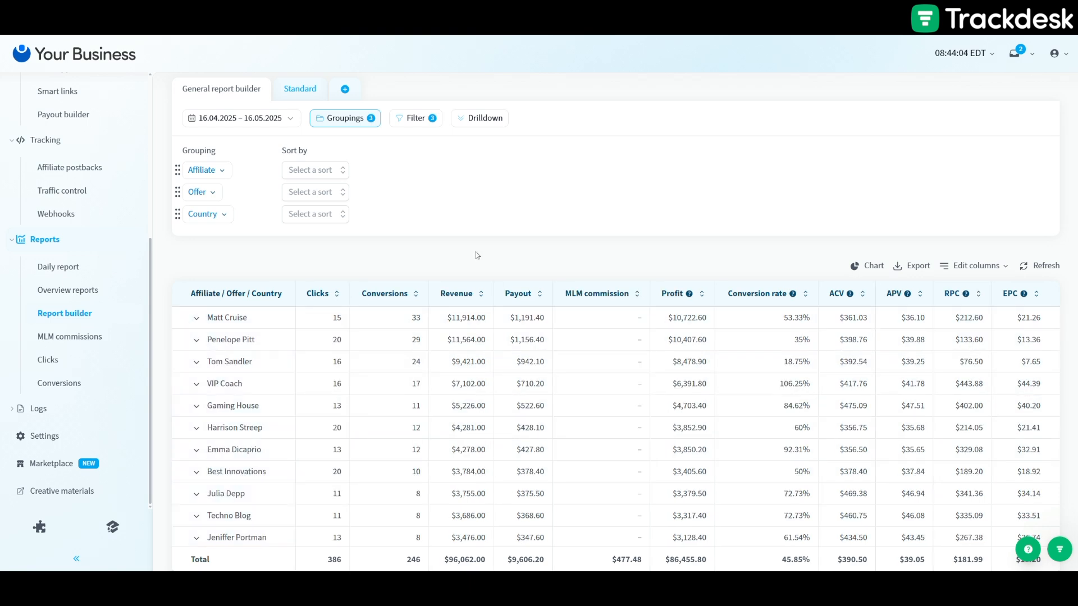
Step: Reorder the report groupings to Country, Affiliate, Offer by moving Country to first place
scroll(475, 254, "up", 1)
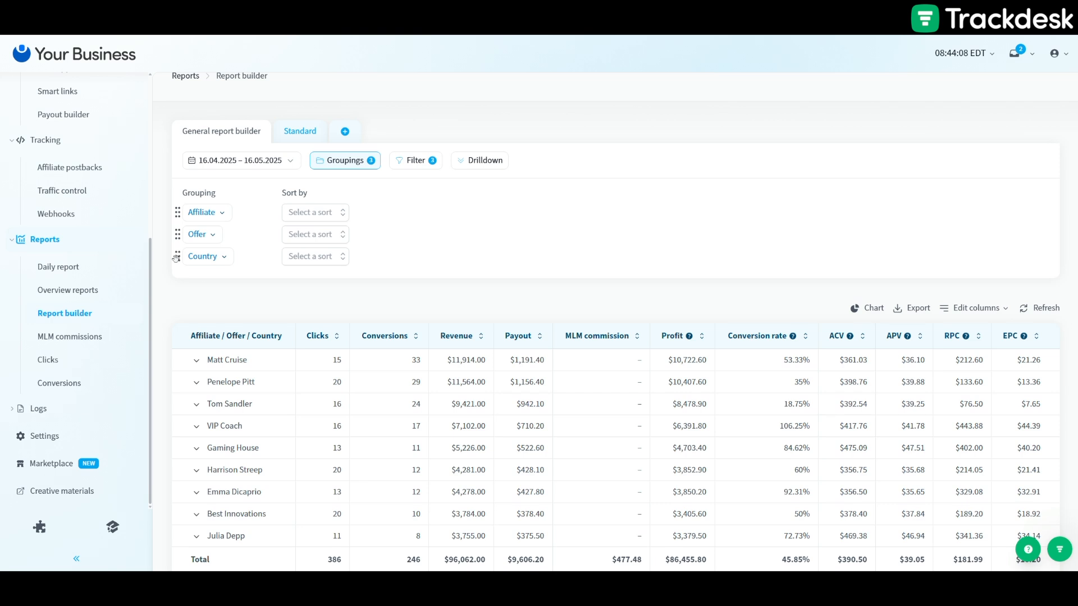
left_click_drag(176, 258, 177, 212)
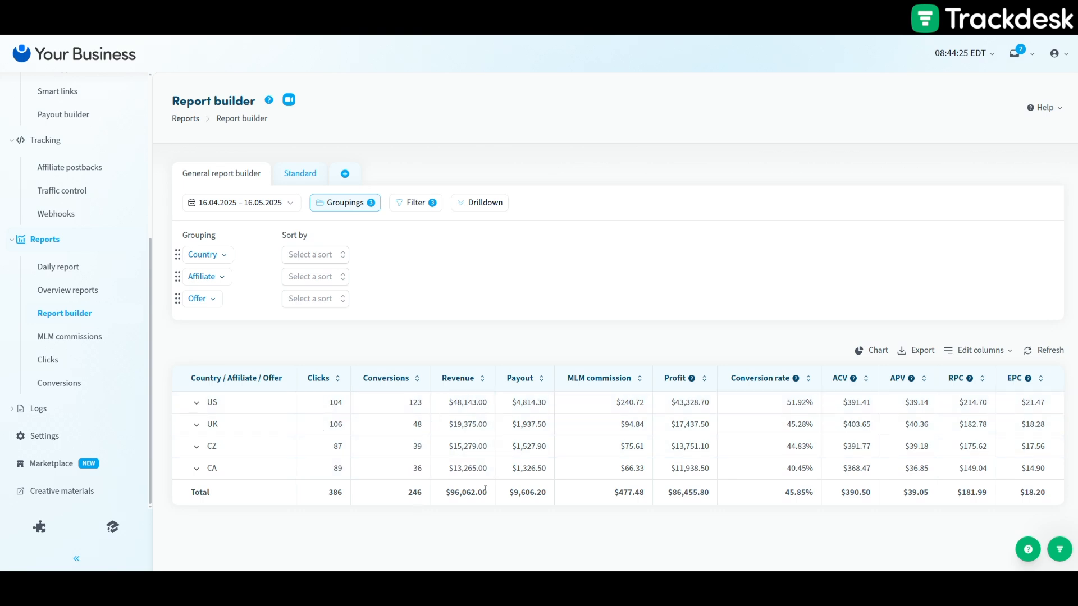
Step: Choose a date range for the general report builder and display the grouped report as a chart
left_click(253, 203)
left_click(515, 306)
left_click(545, 387)
left_click(871, 351)
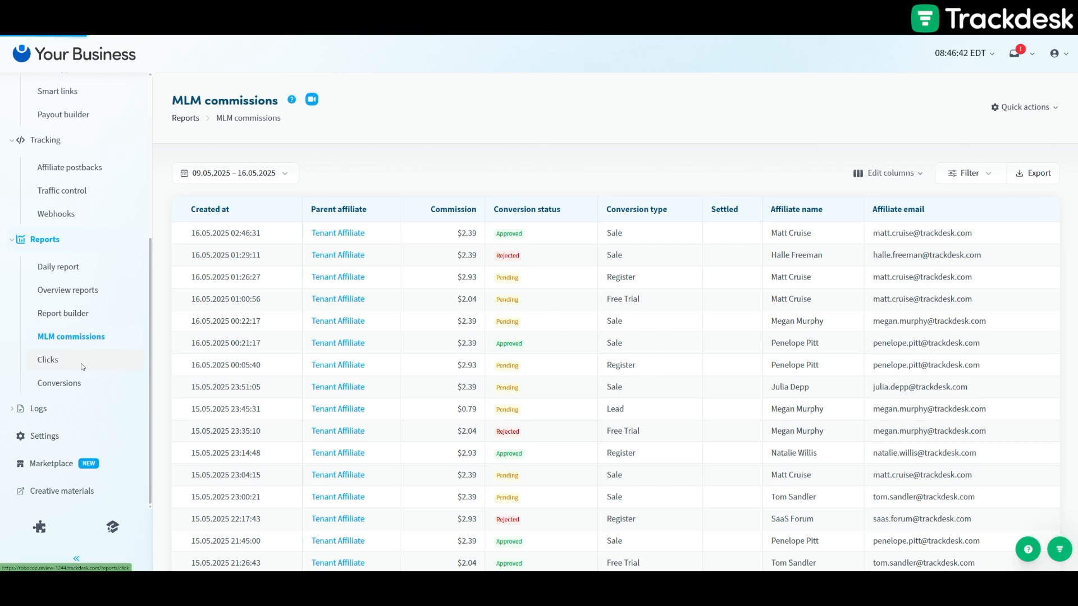
Step: Look through the clicks report and its General filter options, clearing the filters
left_click(80, 363)
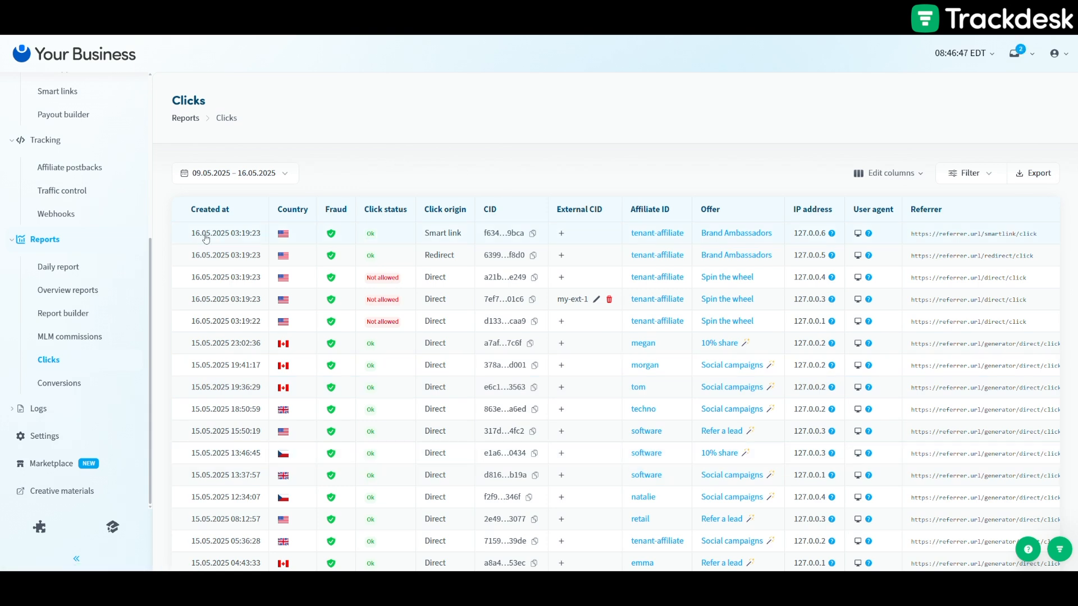
left_click(977, 174)
left_click(696, 245)
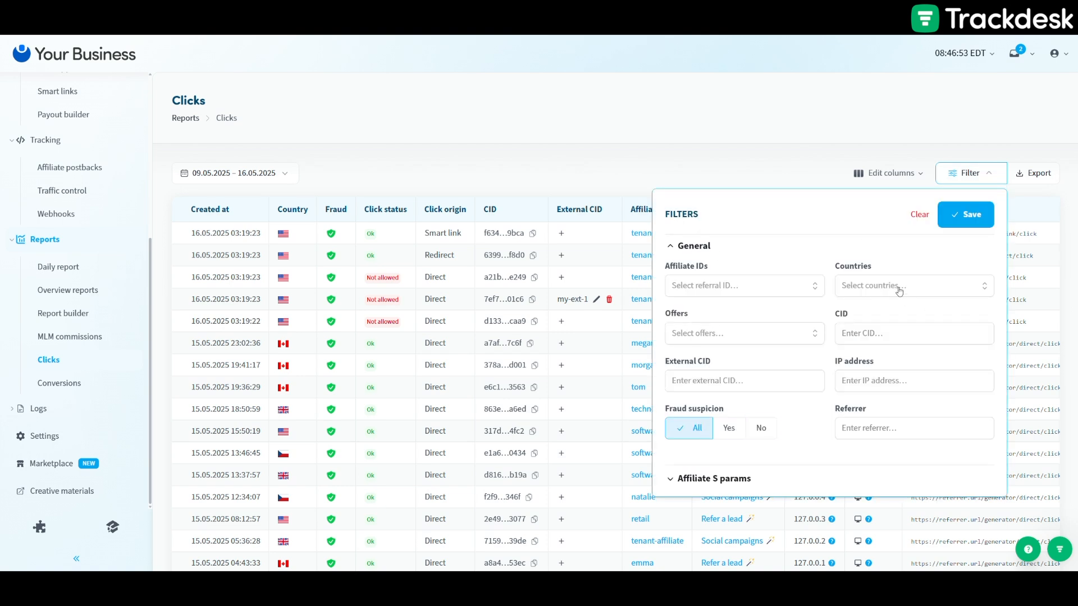
left_click(919, 215)
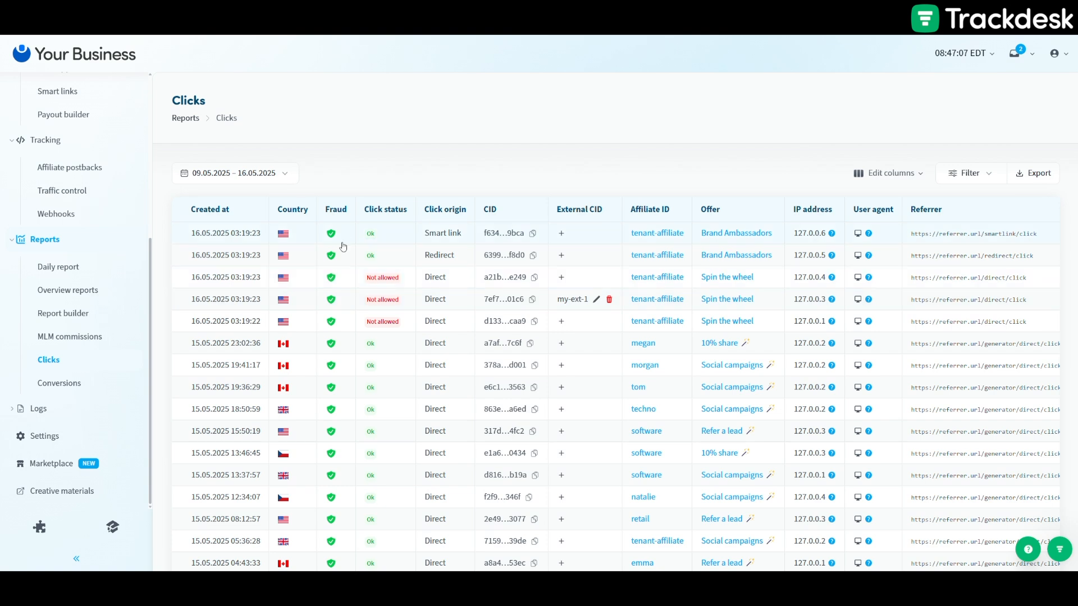
scroll(342, 245, "down", 5)
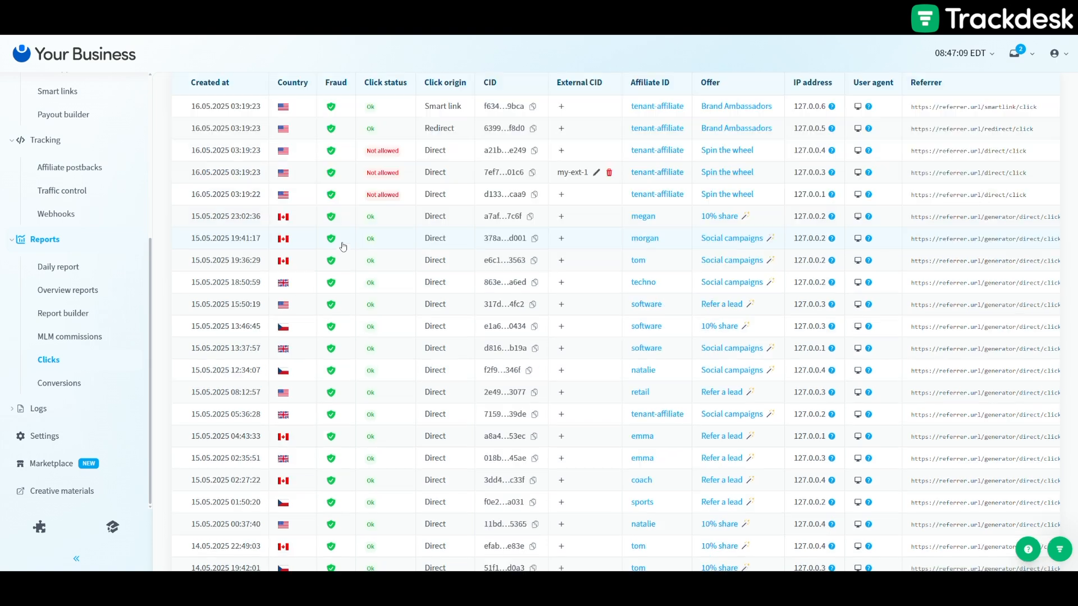
scroll(344, 371, "up", 3)
scroll(338, 391, "up", 2)
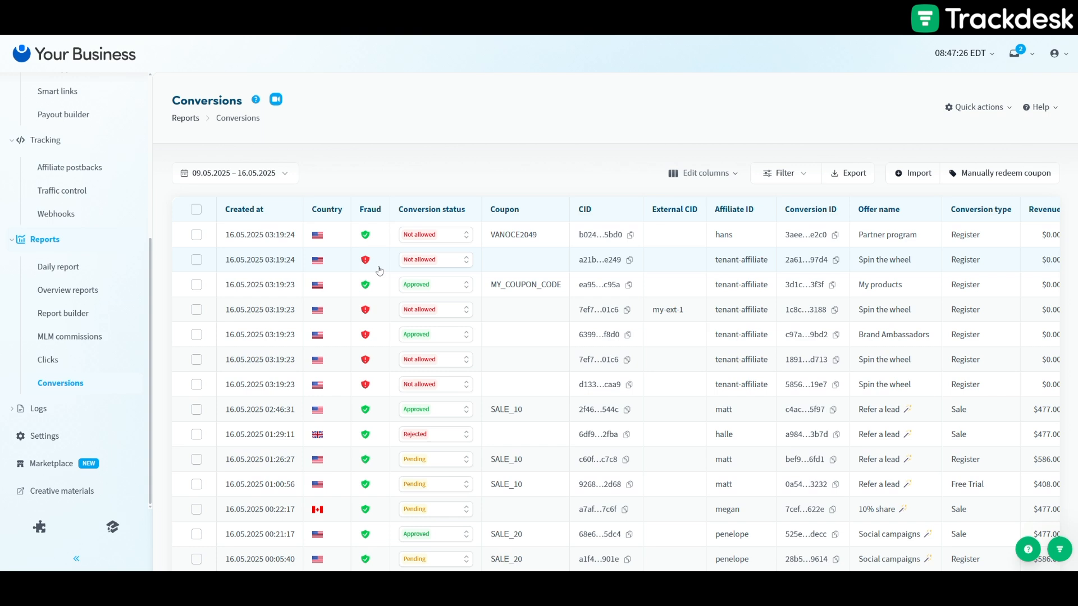
Step: Examine the fraud reasons and selectable statuses in the conversions report, along with its Affiliate S params filters
mouse_move(365, 262)
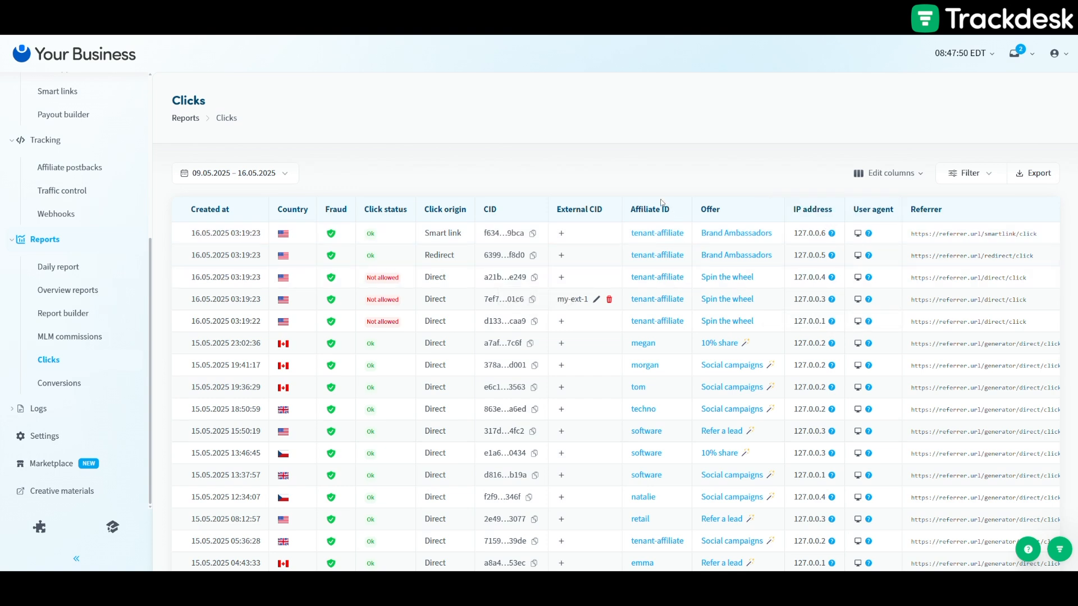
left_click(65, 386)
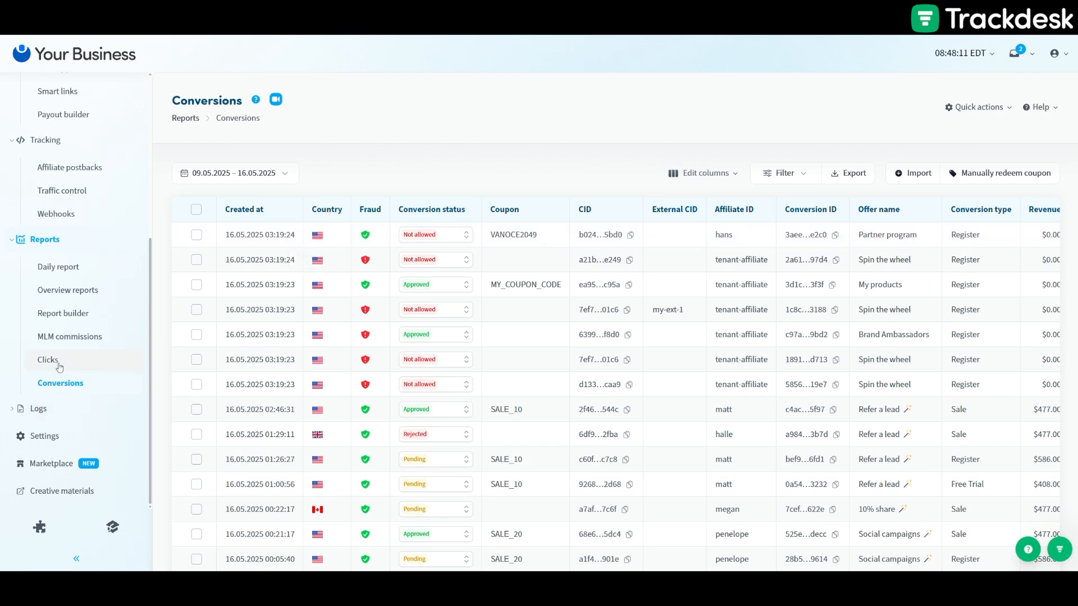
left_click(443, 237)
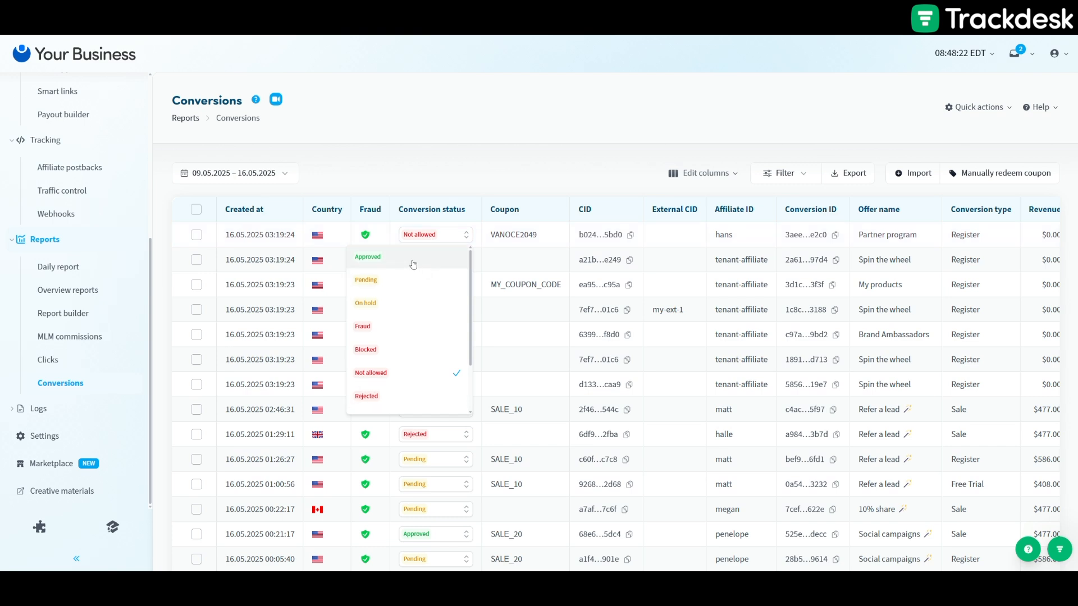
left_click(446, 173)
mouse_move(369, 315)
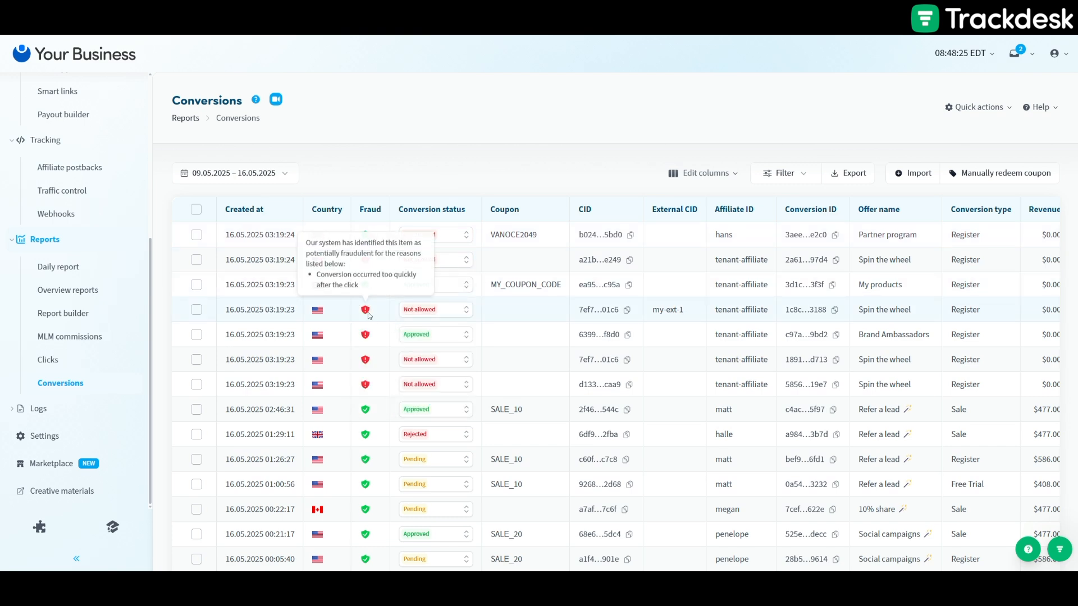
left_click(422, 314)
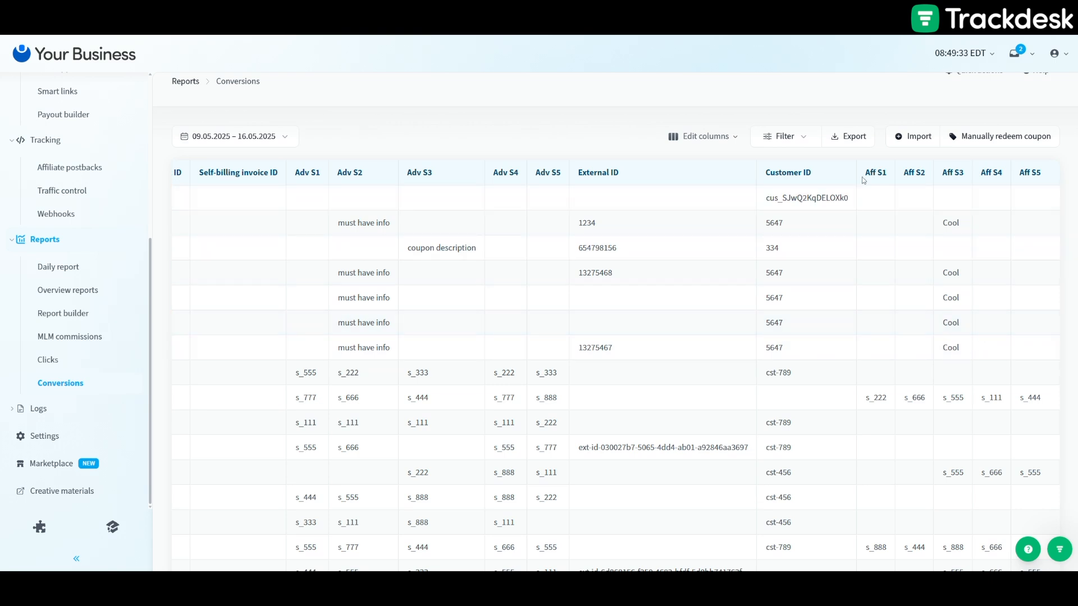
left_click(786, 137)
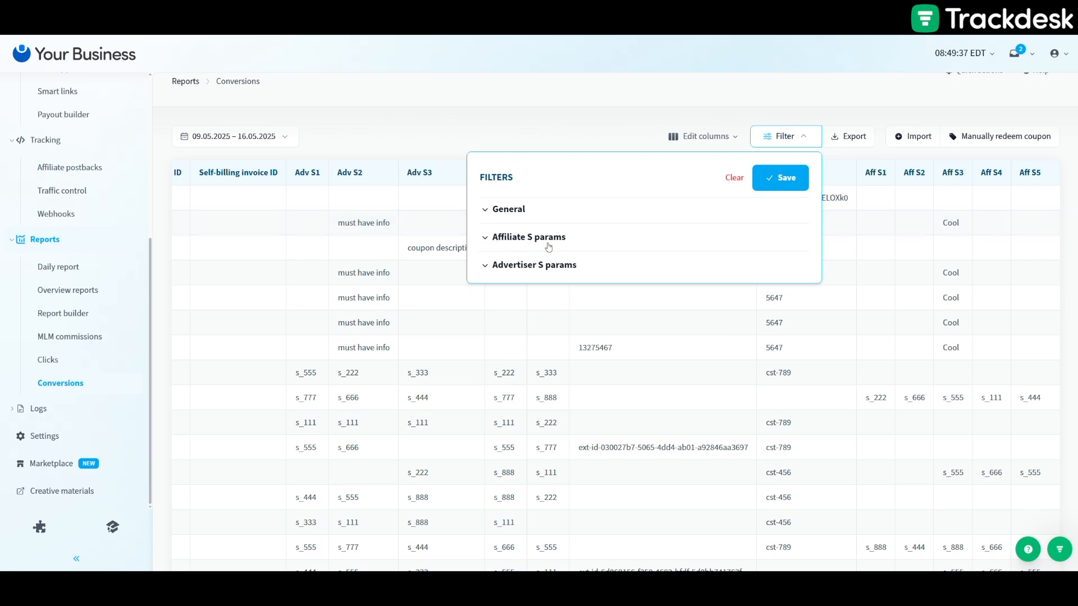
left_click(495, 245)
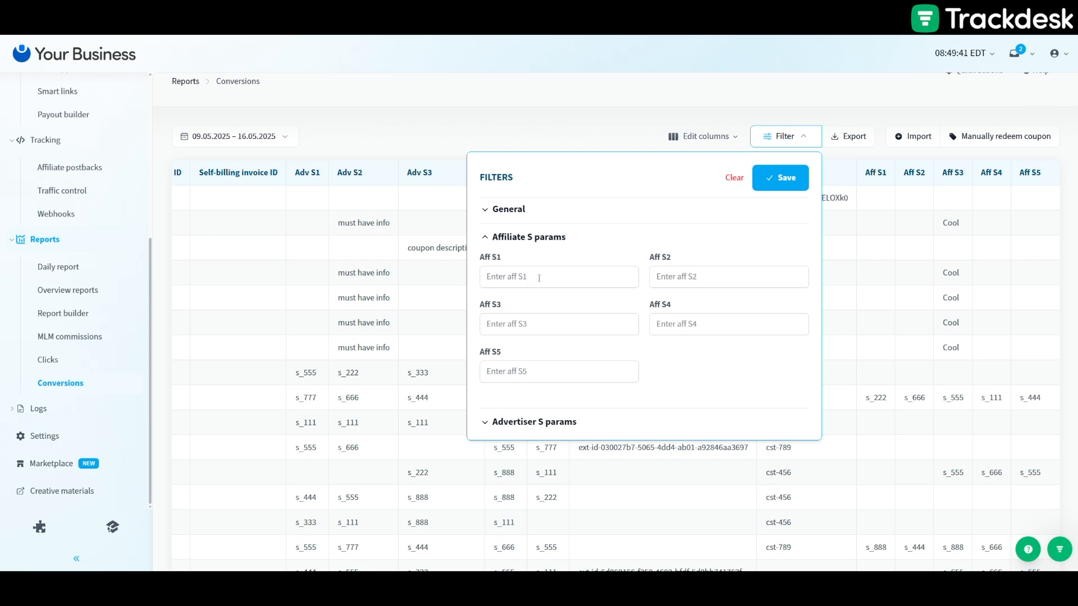
Step: Look through the activity logs, the postbacks tracking log and the conversion error log
left_click(38, 408)
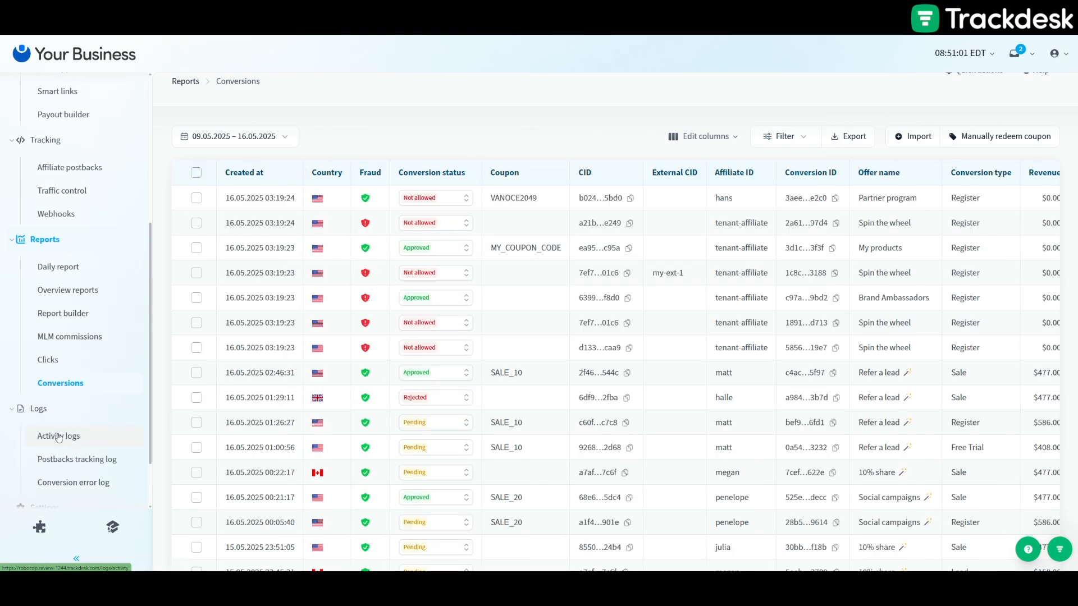
left_click(59, 437)
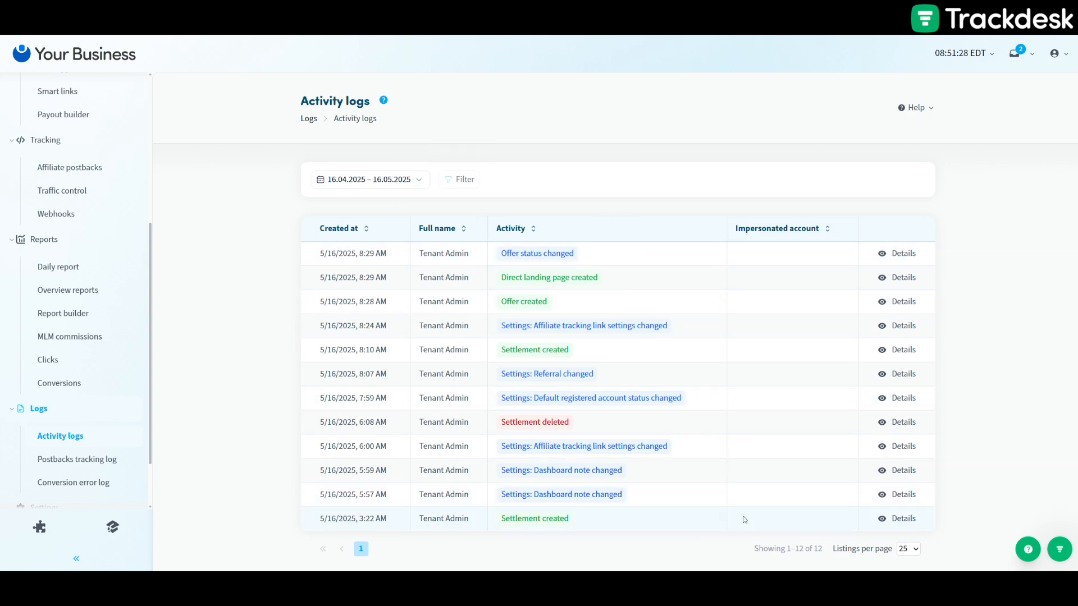
left_click(66, 463)
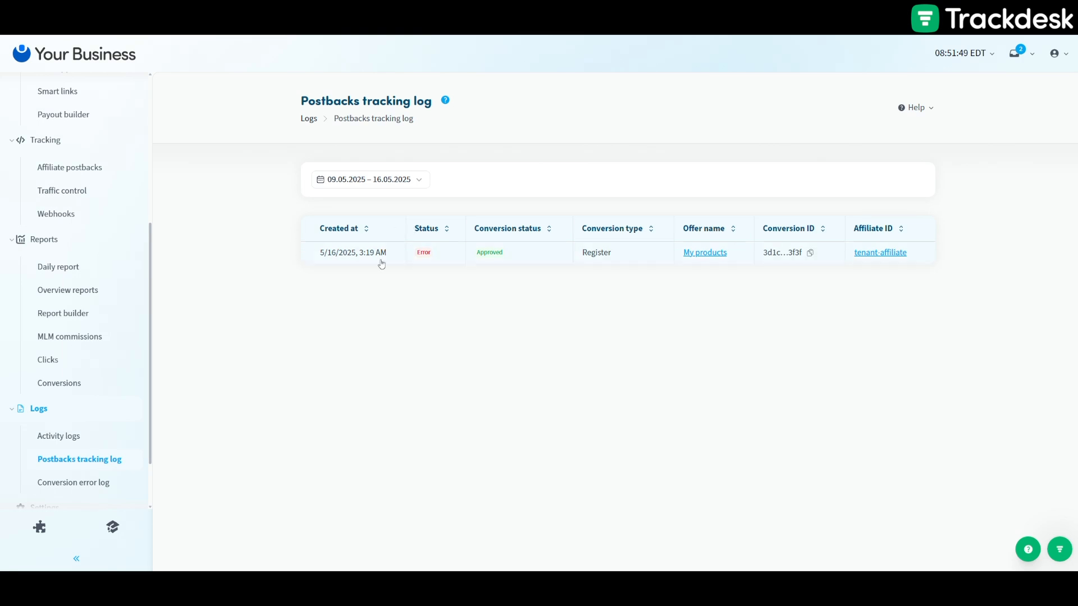
left_click(87, 483)
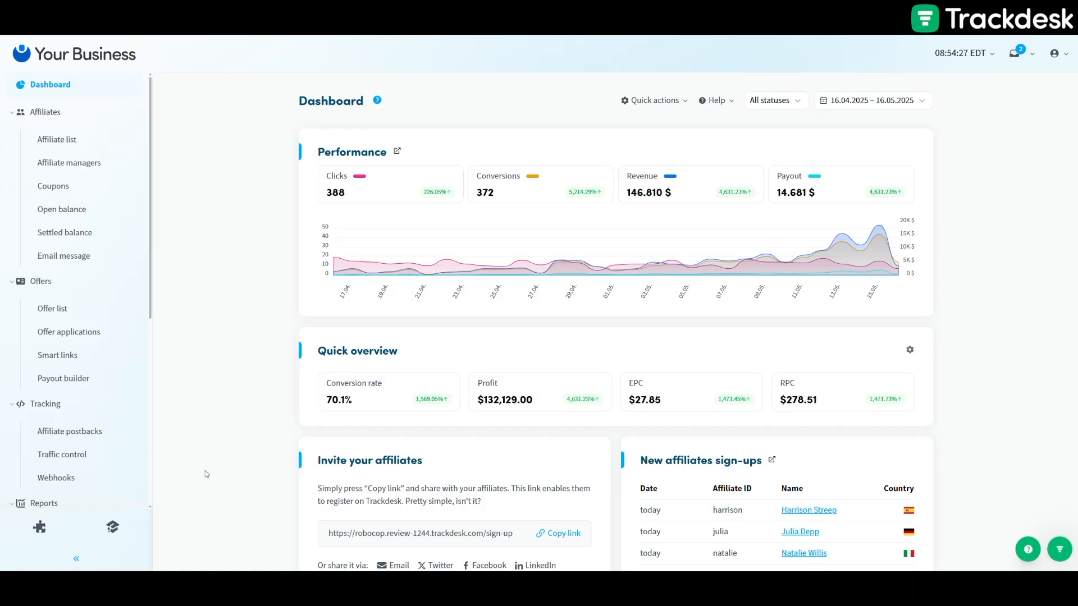
Step: Visit Trackdesk Academy and bring up the help collections with their article search in the support messenger
left_click(117, 536)
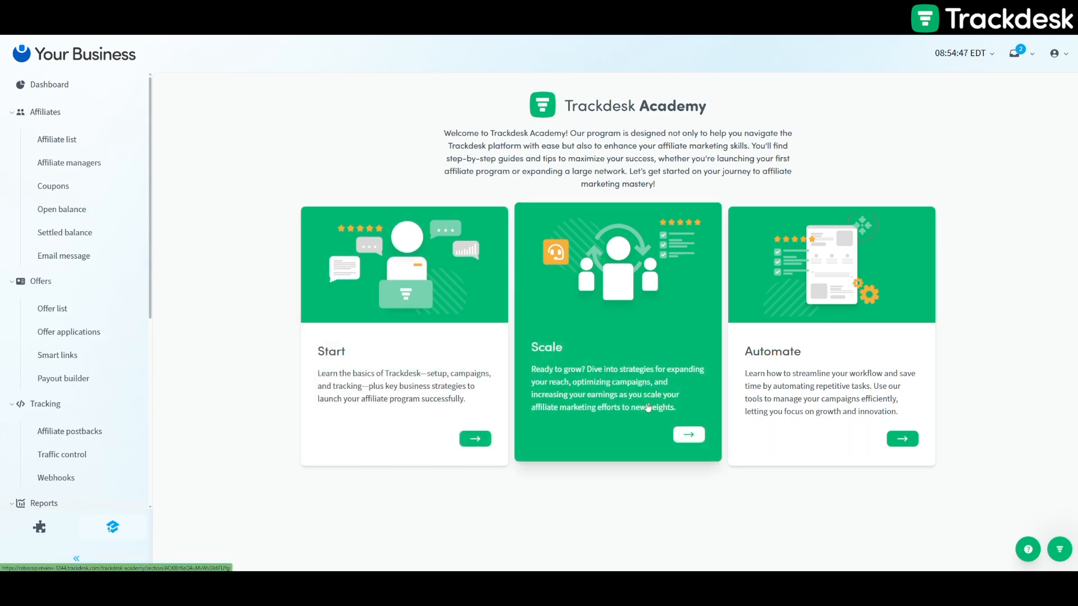
left_click(1060, 550)
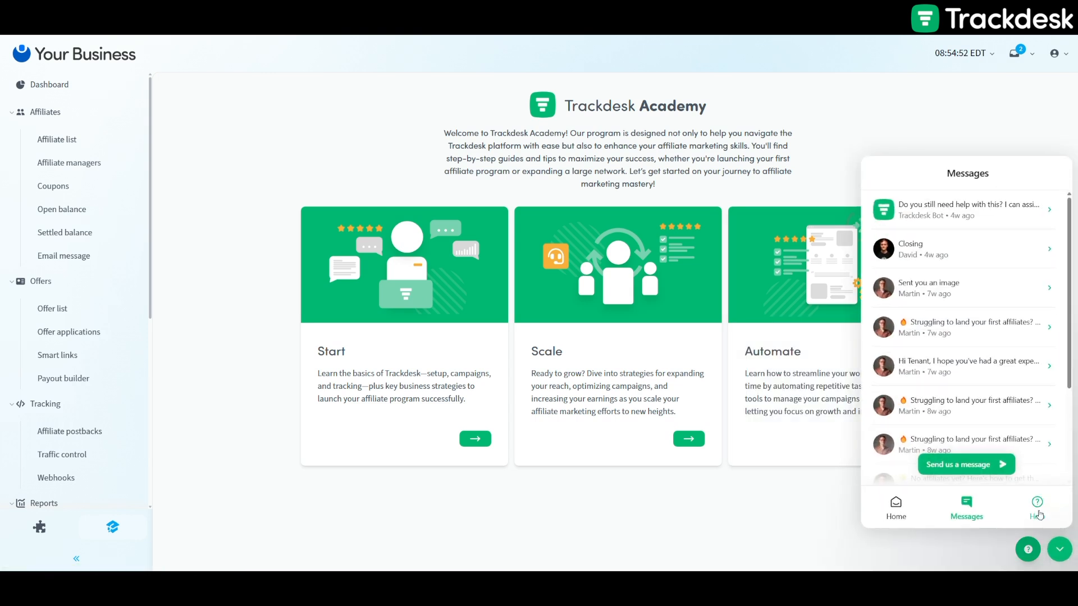
left_click(1038, 514)
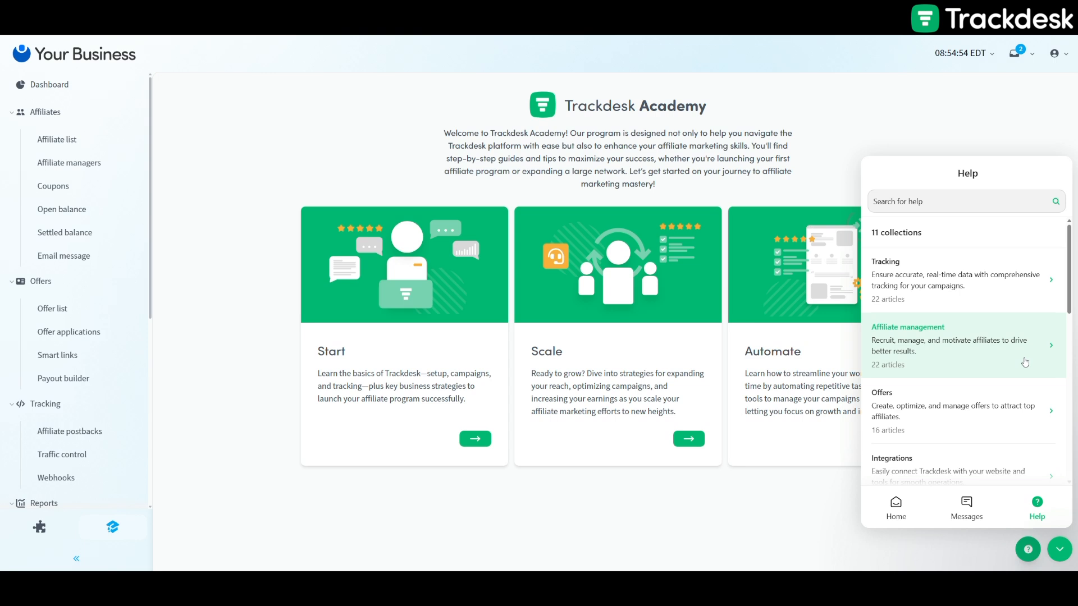
left_click(932, 202)
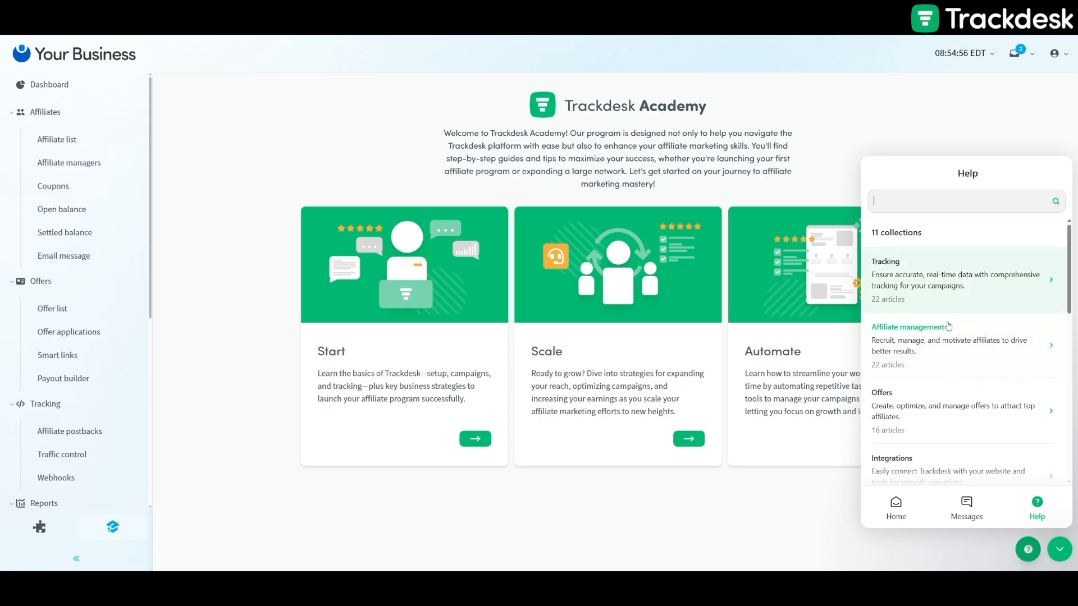